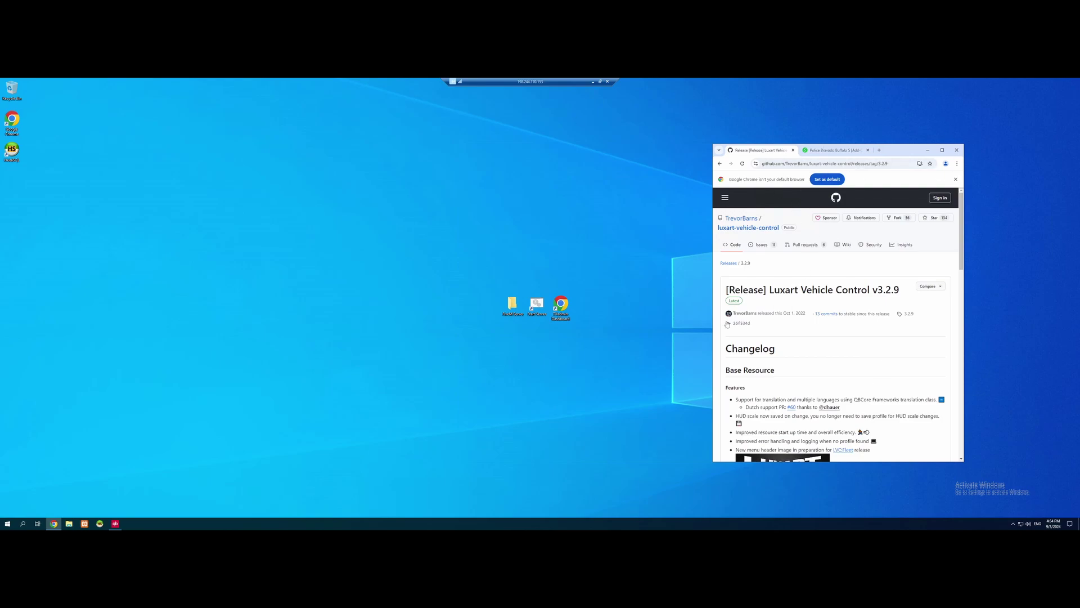
Download Luxart.Vehicle.Control.v3.2.9-Rev1.zip from the assets of the v3.2.9 release.
{"action": "mouse_move", "coordinate": [728, 325]}
{"action": "left_click_drag", "start_coordinate": [900, 152], "coordinate": [784, 135]}
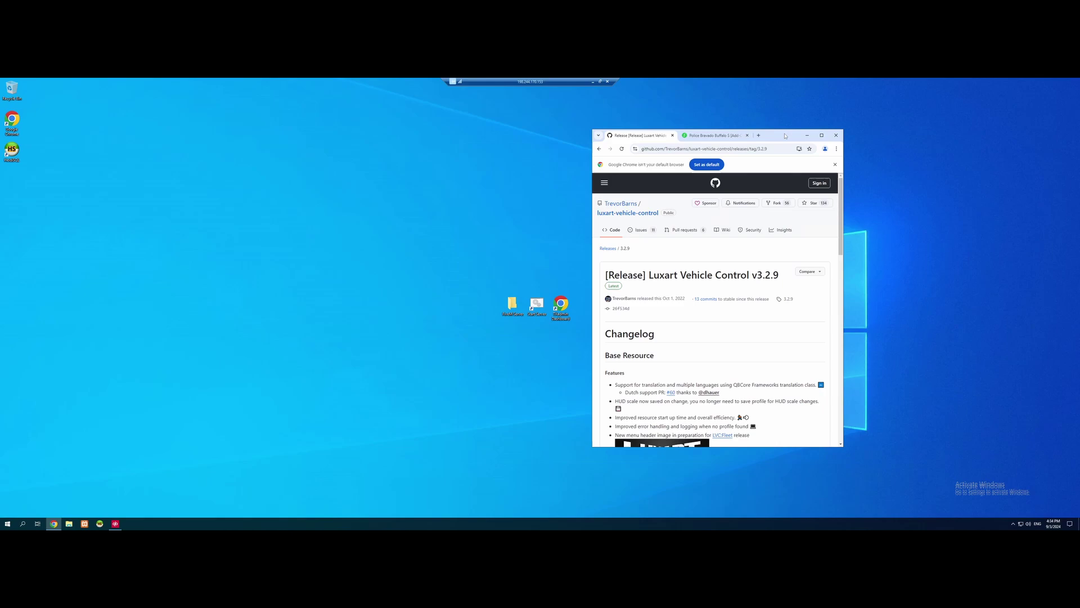
{"action": "left_click", "coordinate": [822, 135]}
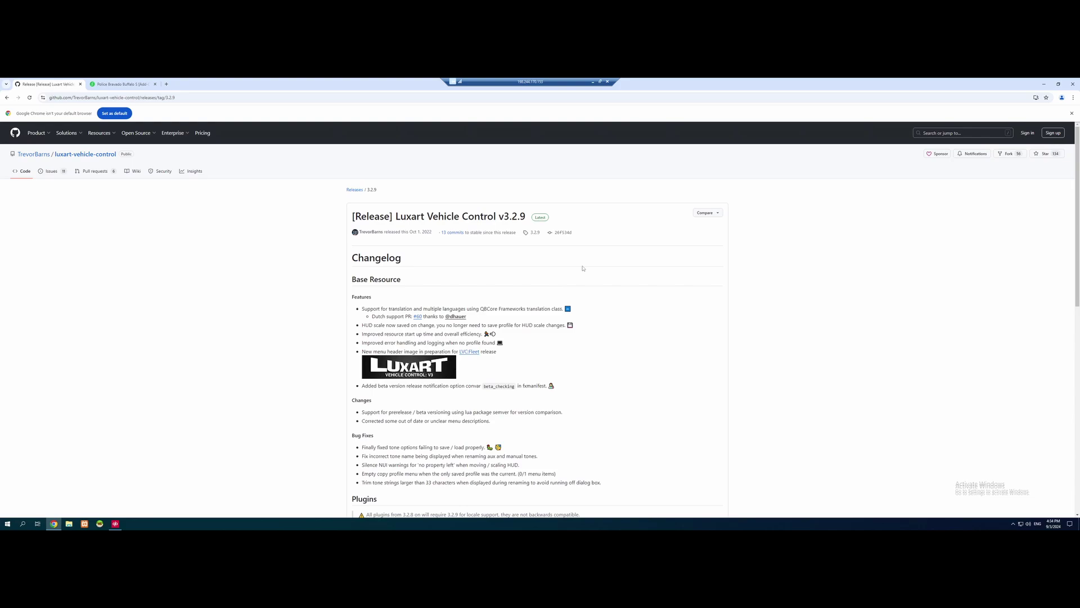
{"action": "scroll", "coordinate": [536, 249], "scroll_direction": "down", "scroll_amount": 15}
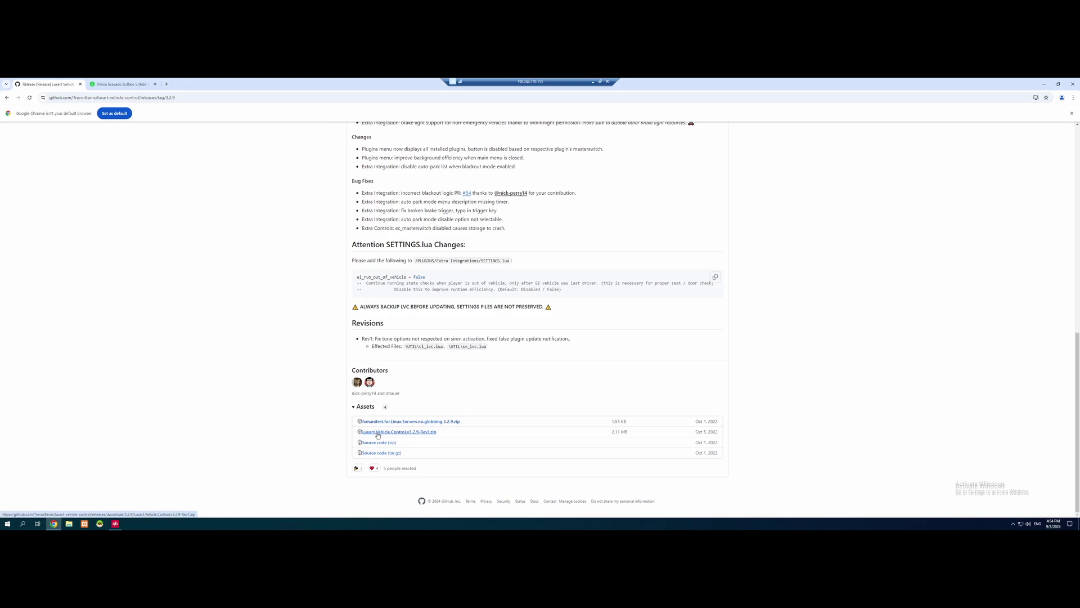
{"action": "left_click", "coordinate": [380, 432]}
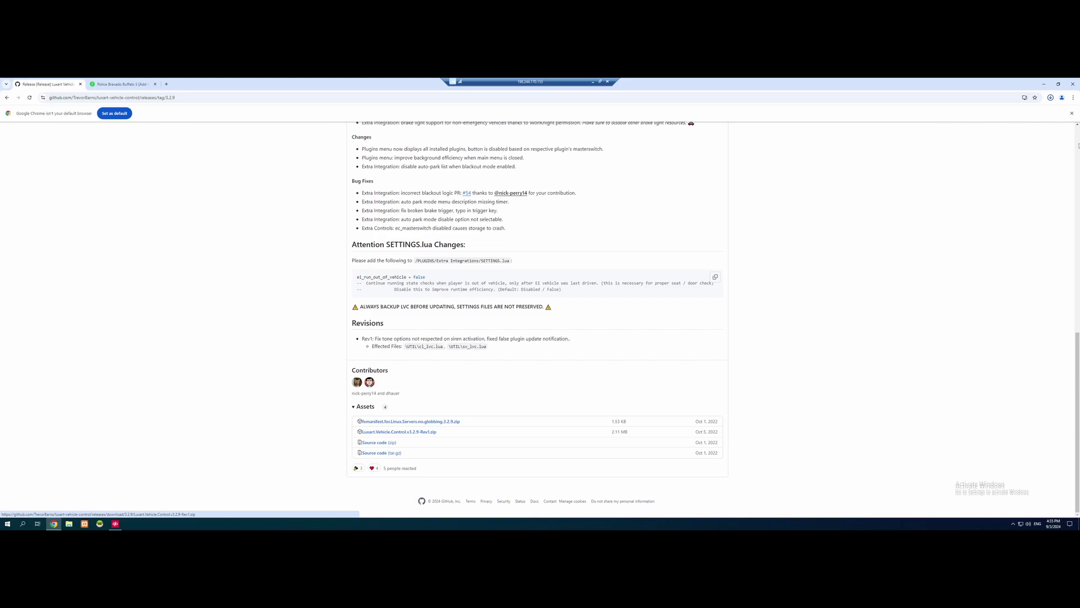
Open the downloaded Luxart Vehicle Control archive and minimize the browser to clear the desktop.
{"action": "left_click", "coordinate": [1050, 98]}
{"action": "mouse_move", "coordinate": [1045, 128]}
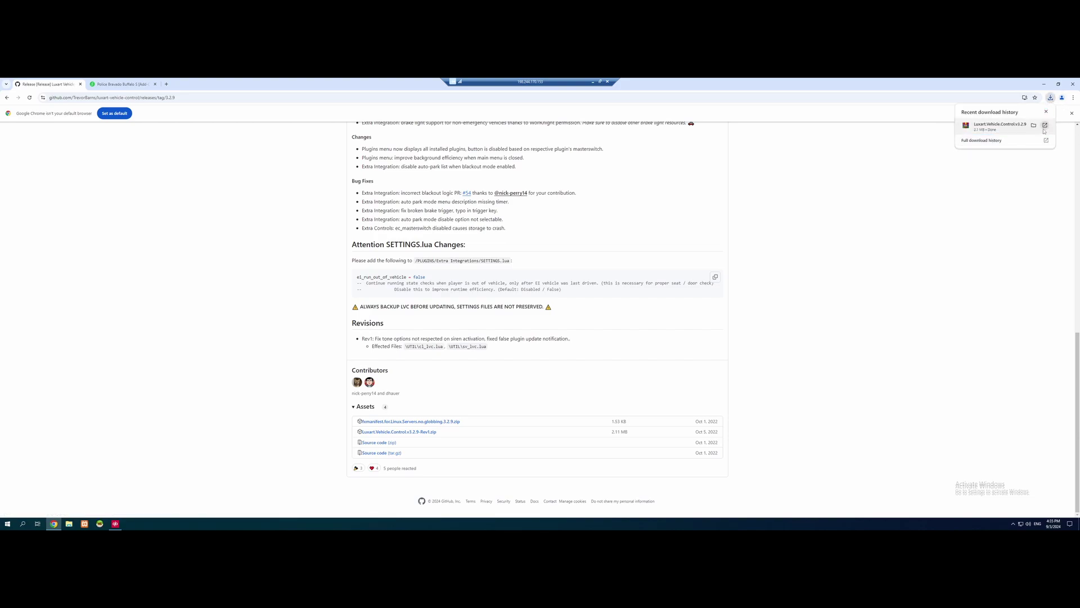
{"action": "left_click", "coordinate": [1045, 126]}
{"action": "left_click_drag", "start_coordinate": [246, 150], "coordinate": [813, 160]}
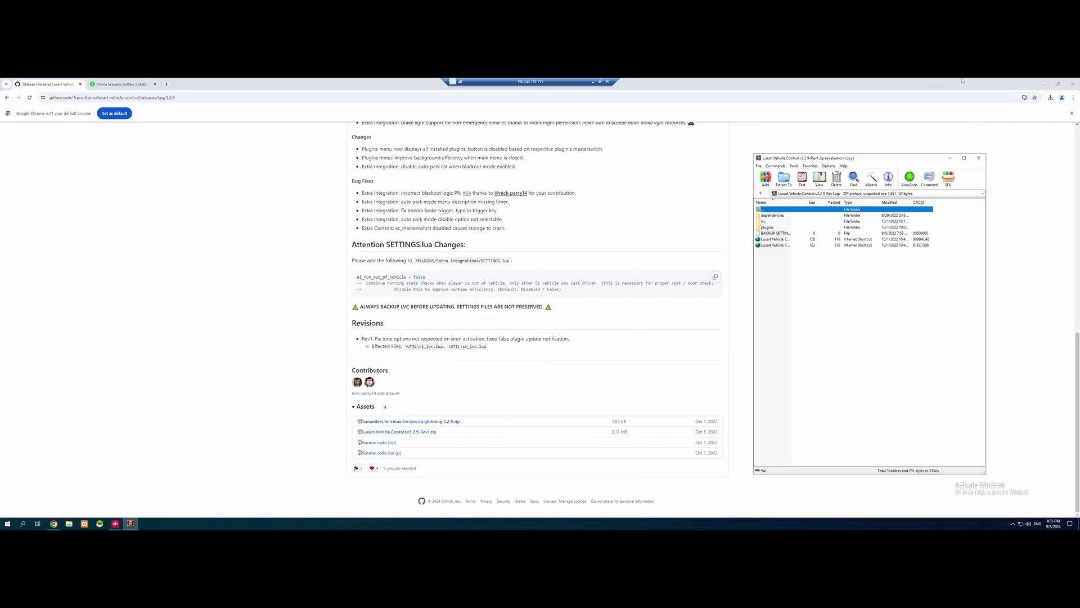
{"action": "left_click", "coordinate": [1043, 84]}
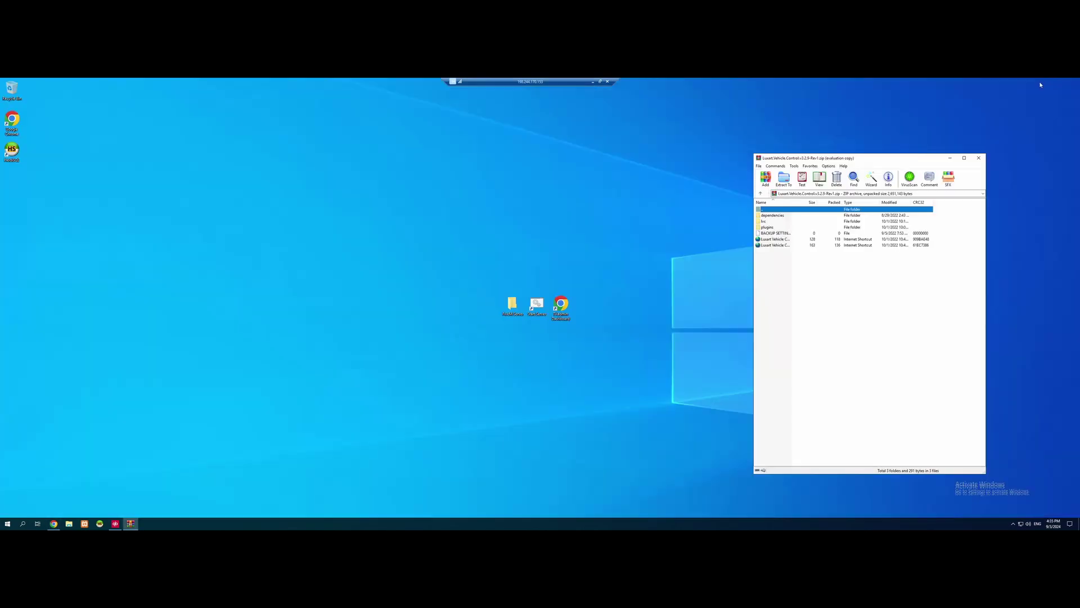
Create a folder named [Carscripts] in the resources folder of the FiveM Server's QBCore framework base under txData.
{"action": "double_click", "coordinate": [510, 311]}
{"action": "left_click_drag", "start_coordinate": [670, 189], "coordinate": [167, 167]}
{"action": "double_click", "coordinate": [150, 210]}
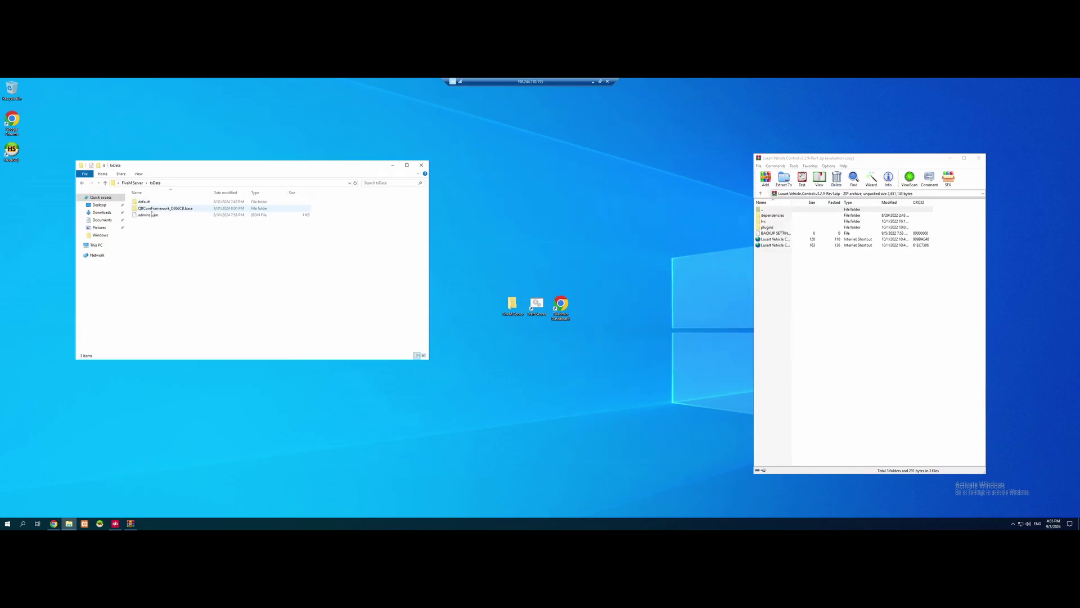
{"action": "double_click", "coordinate": [153, 209]}
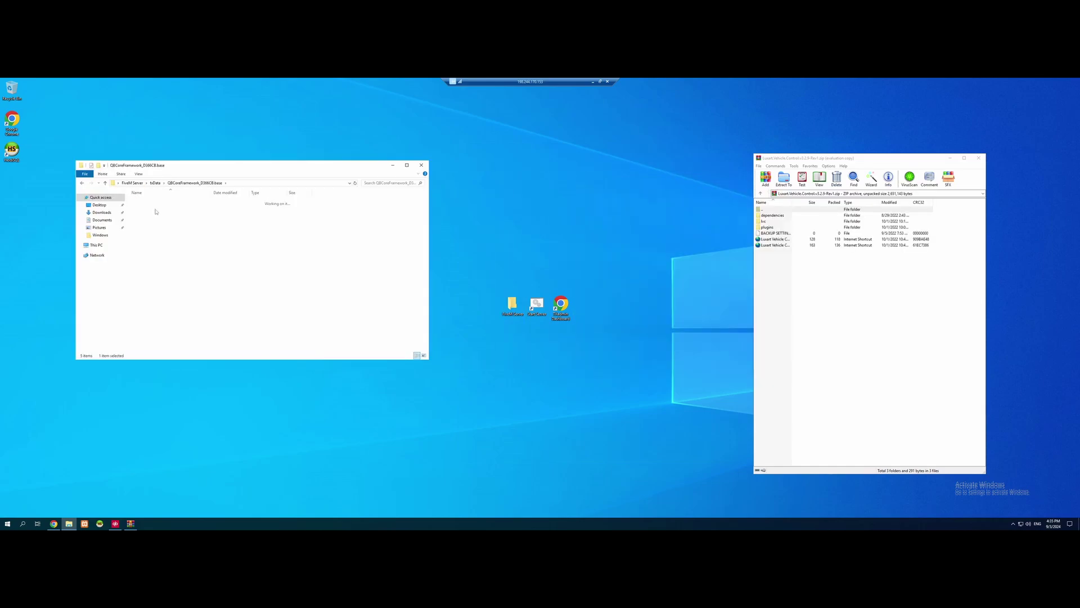
{"action": "right_click", "coordinate": [181, 269]}
{"action": "mouse_move", "coordinate": [214, 343]}
{"action": "left_click", "coordinate": [267, 345]}
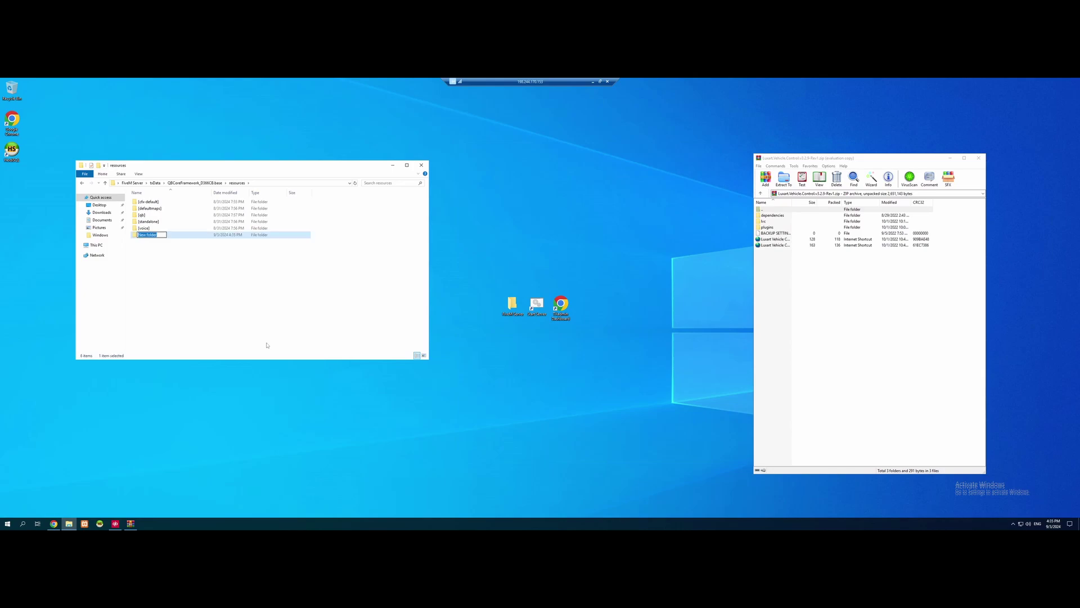
{"action": "type", "text": "[Carscripts"}
{"action": "key", "text": "Return"}
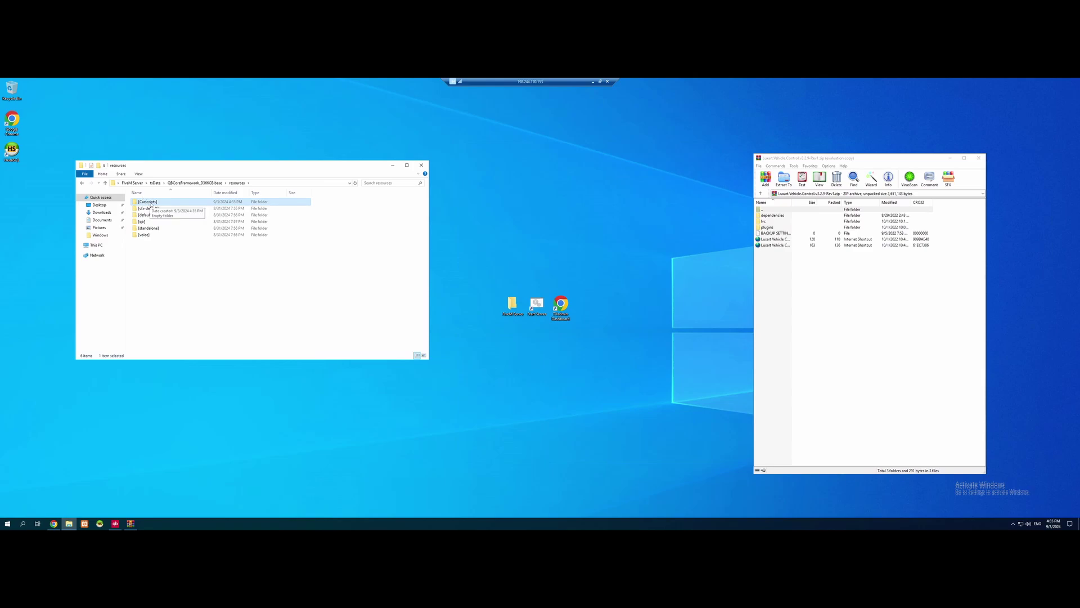
Extract the lvc folder from the archive's root into the [Carscripts] folder.
{"action": "double_click", "coordinate": [154, 203]}
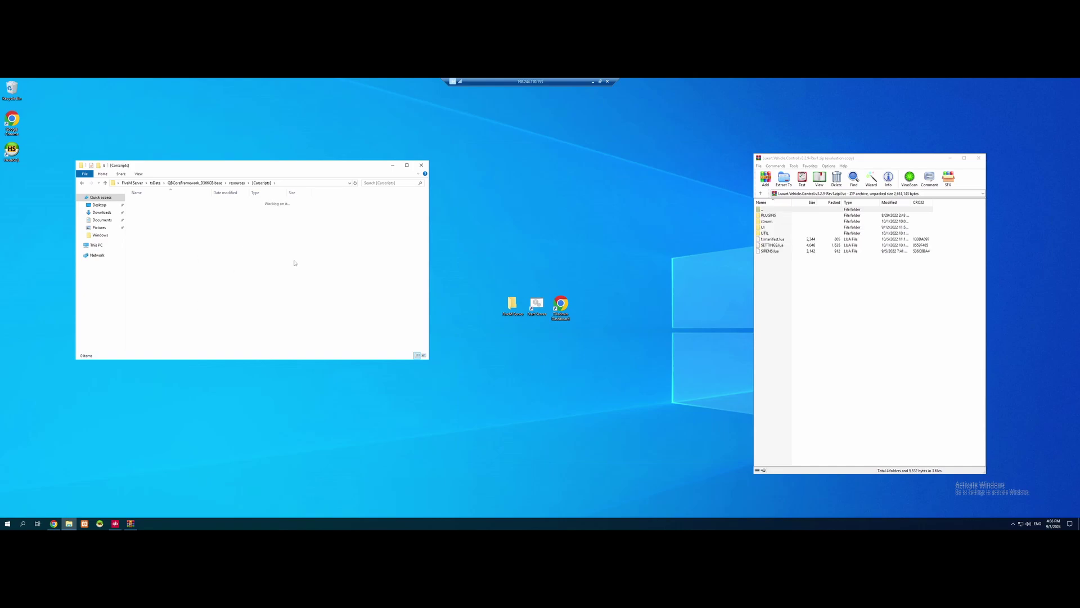
{"action": "left_click", "coordinate": [760, 193]}
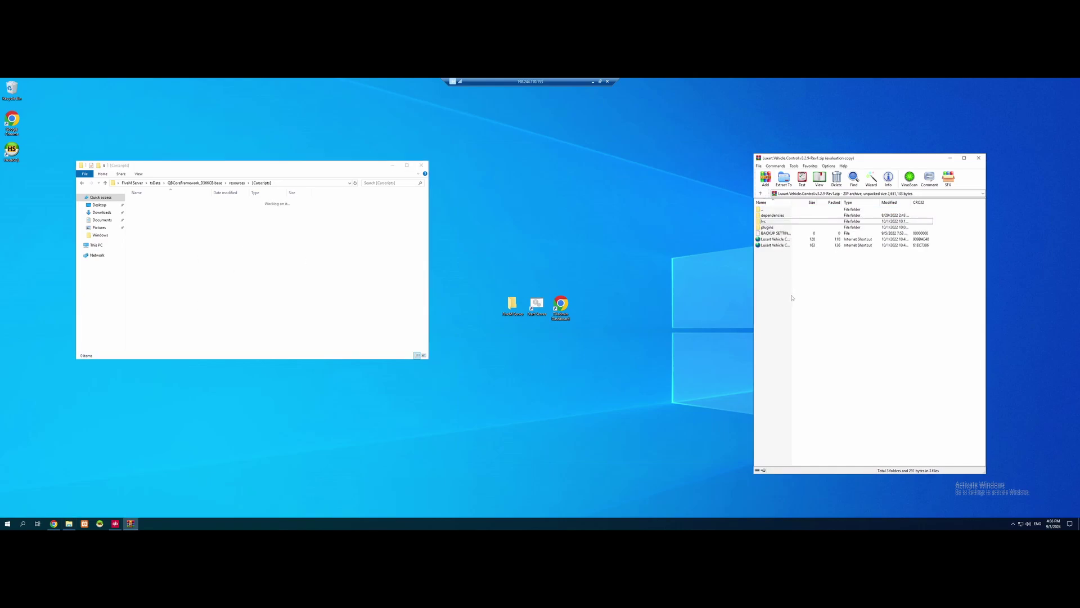
{"action": "left_click", "coordinate": [778, 221]}
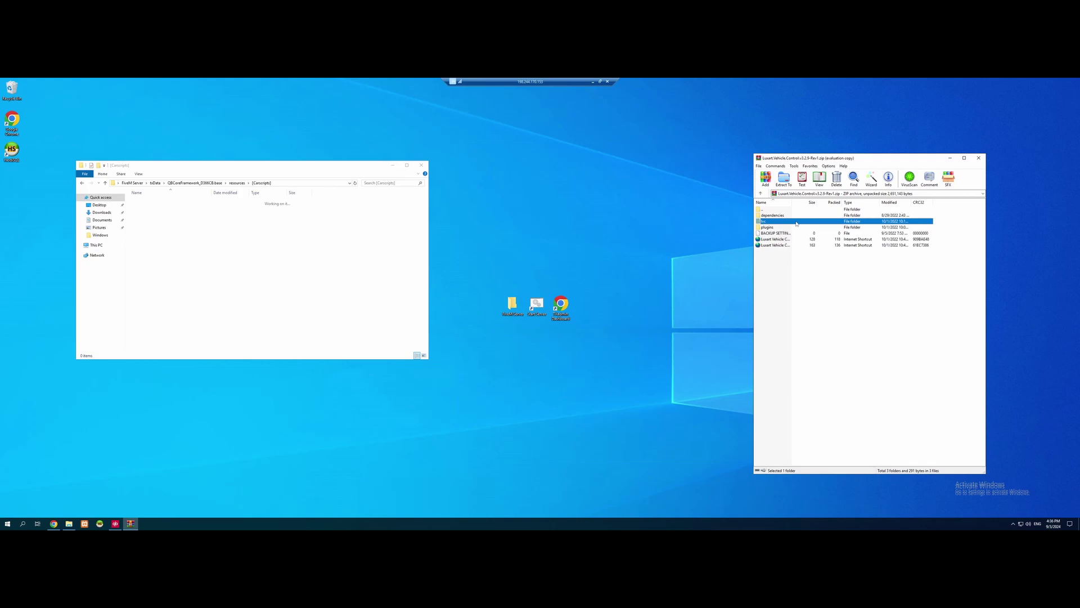
{"action": "left_click_drag", "start_coordinate": [782, 220], "coordinate": [265, 262]}
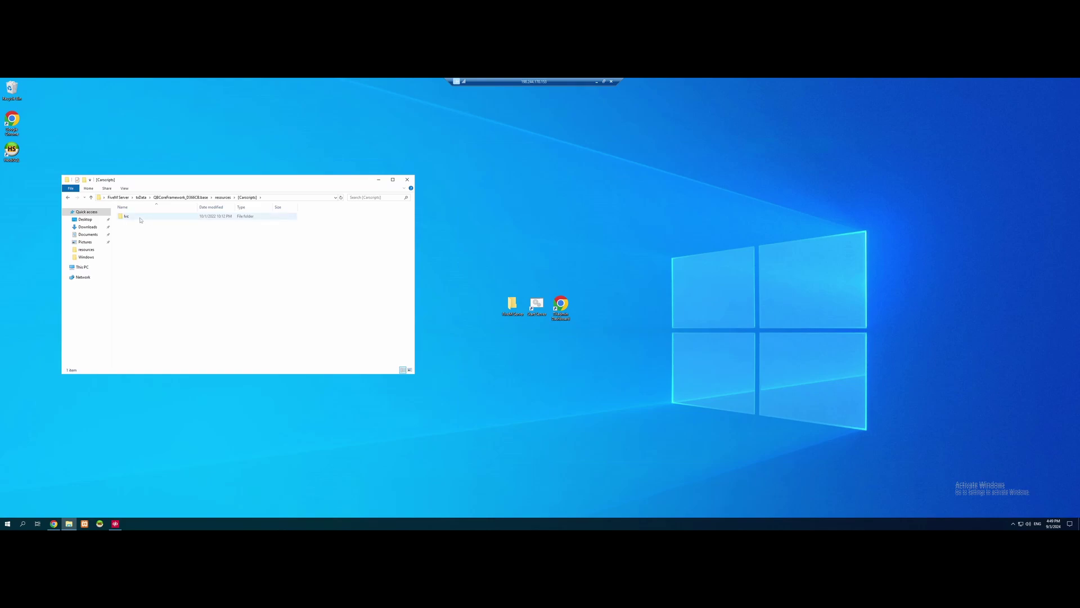
Open the lvc folder's SETTINGS.lua in Notepad, set community_id to TNULT and save the file.
{"action": "double_click", "coordinate": [128, 216]}
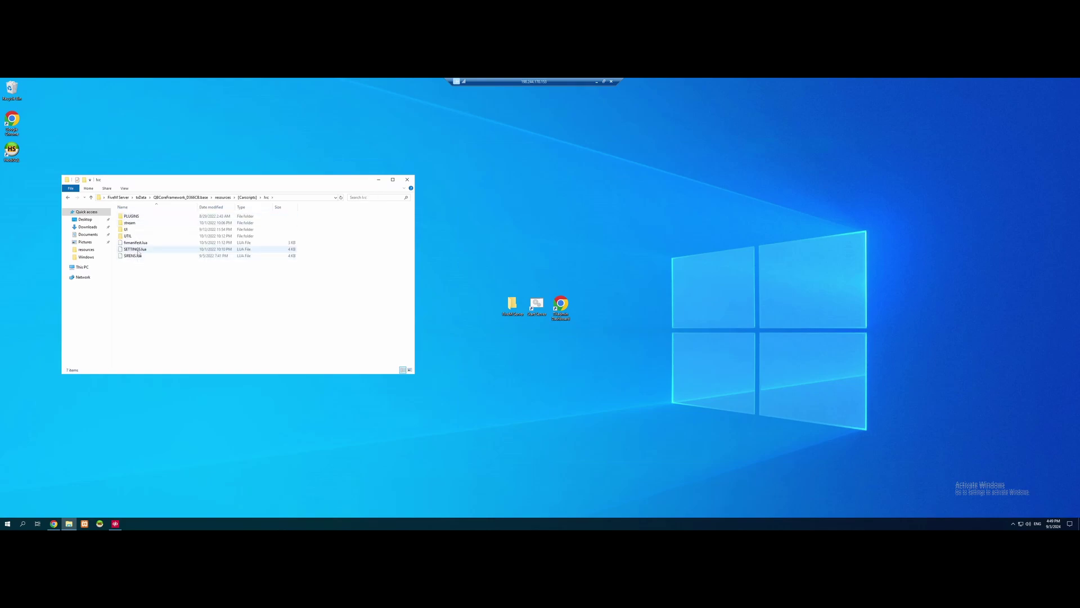
{"action": "double_click", "coordinate": [136, 249]}
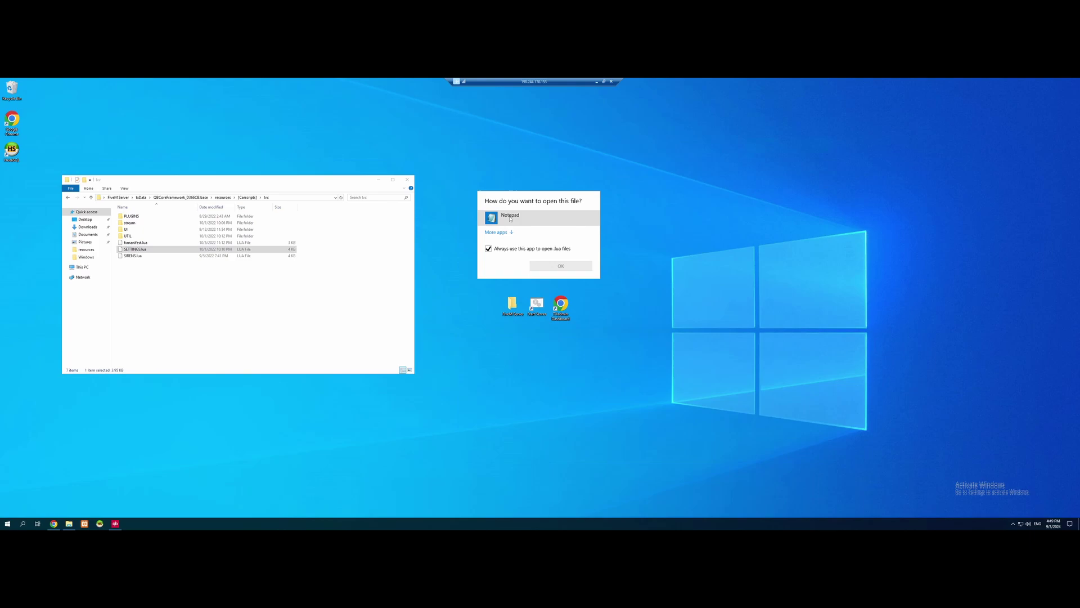
{"action": "left_click", "coordinate": [559, 270]}
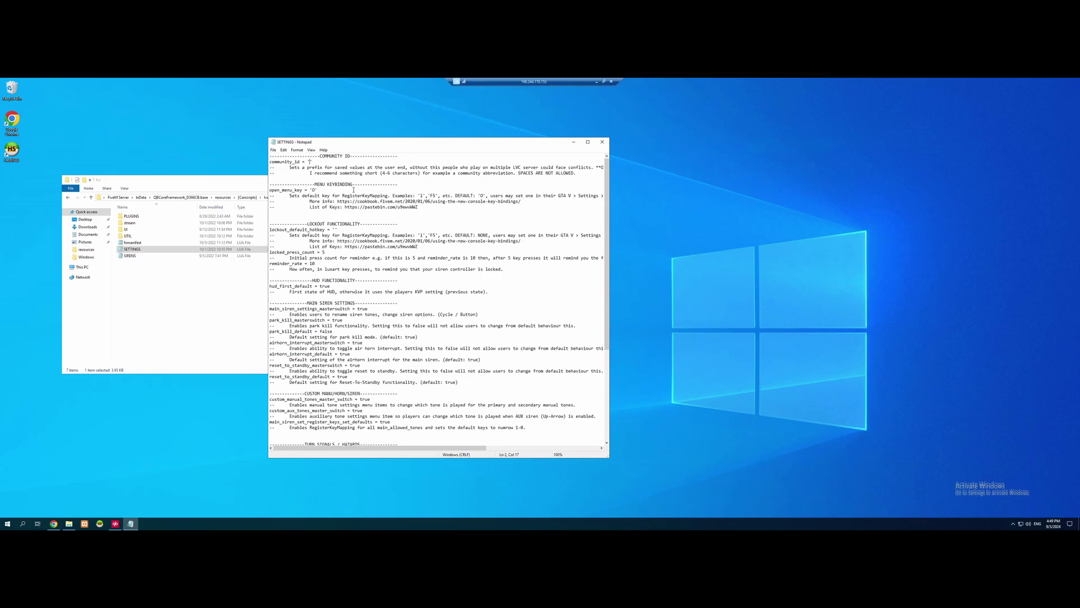
{"action": "type", "text": "TNULT"}
{"action": "left_click", "coordinate": [273, 150]}
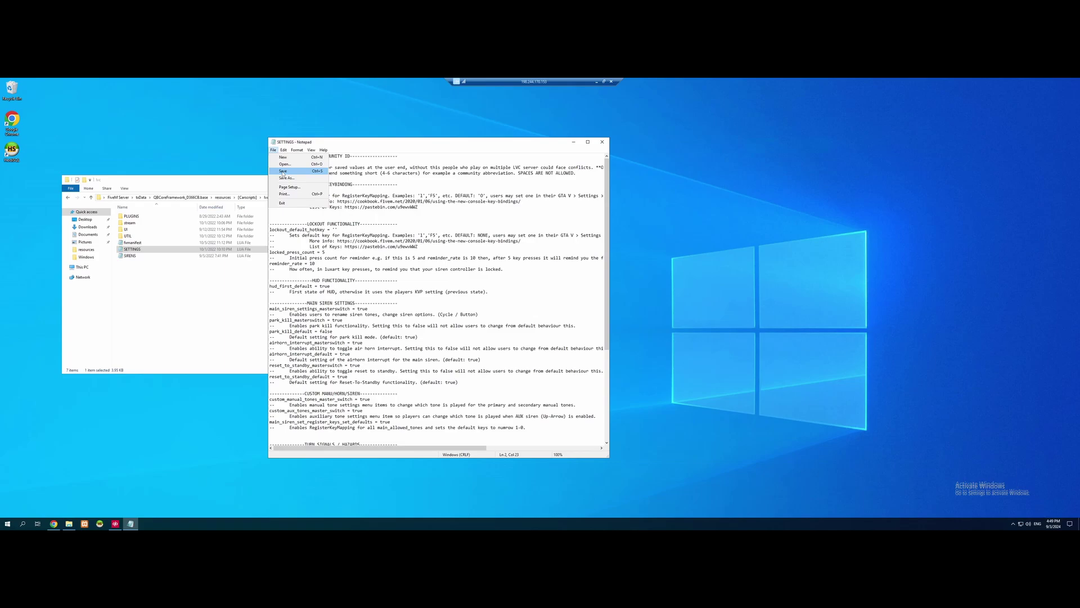
{"action": "left_click", "coordinate": [284, 177]}
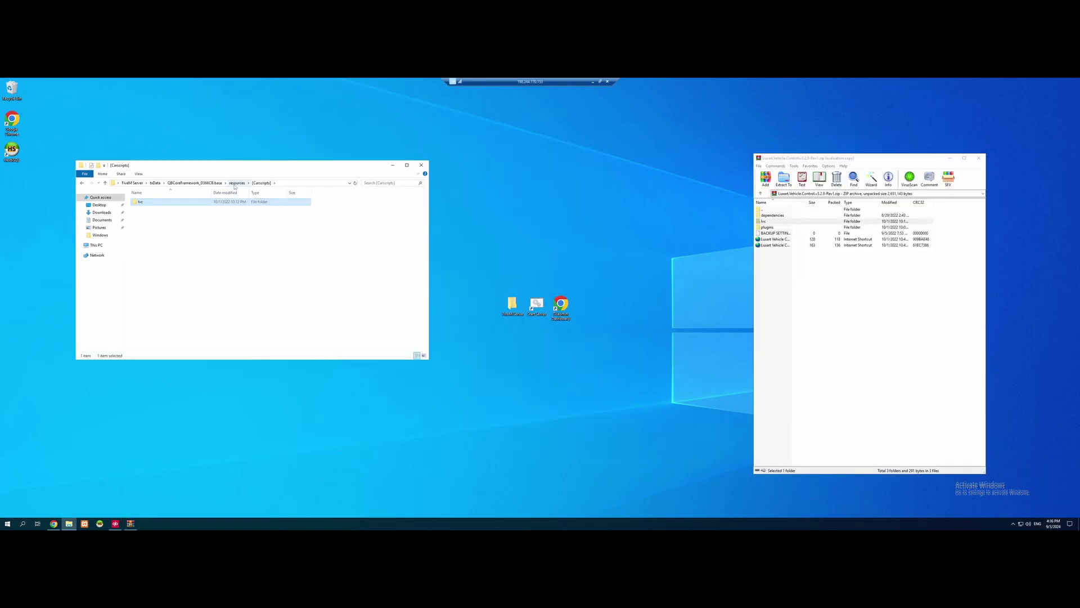
Open the archive's dependencies folder and create a folder named [Dependencies] in the server's resources folder.
{"action": "left_click", "coordinate": [237, 183]}
{"action": "left_click", "coordinate": [255, 293]}
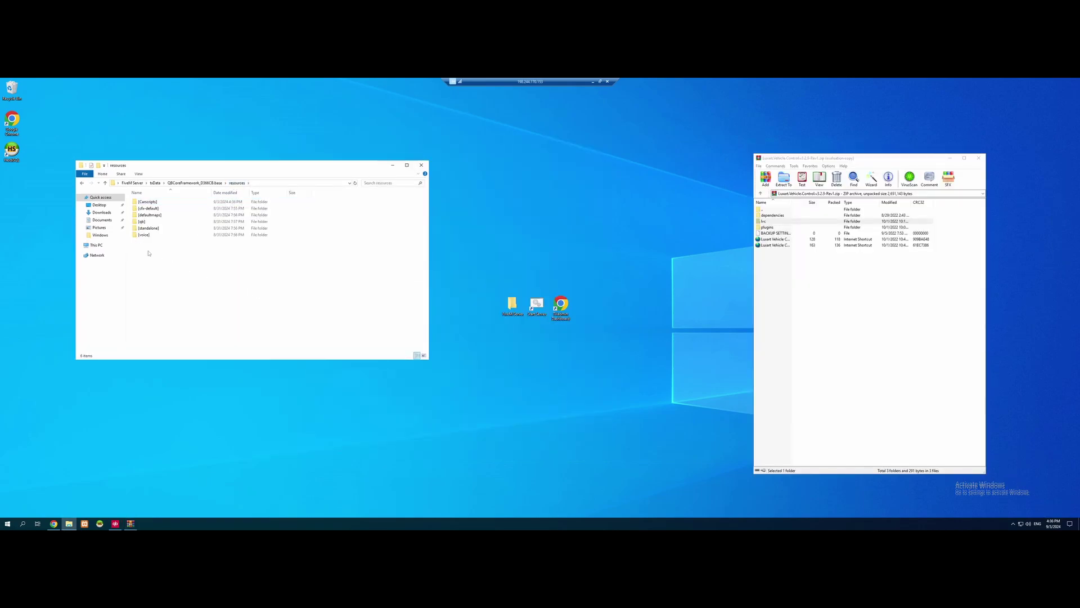
{"action": "double_click", "coordinate": [769, 217]}
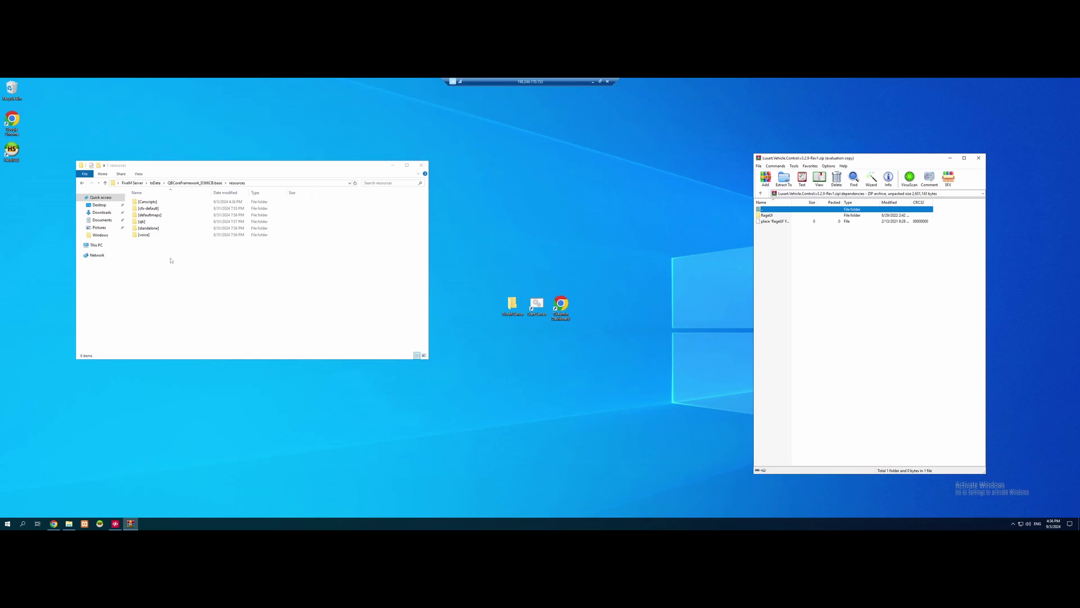
{"action": "left_click", "coordinate": [171, 260]}
{"action": "right_click", "coordinate": [171, 260]}
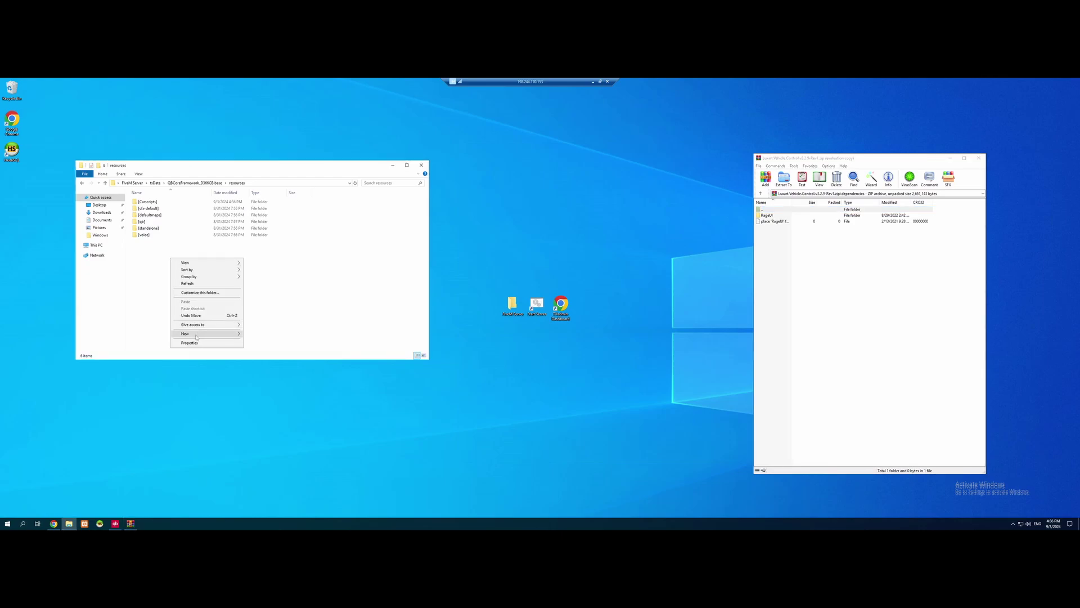
{"action": "left_click", "coordinate": [254, 336]}
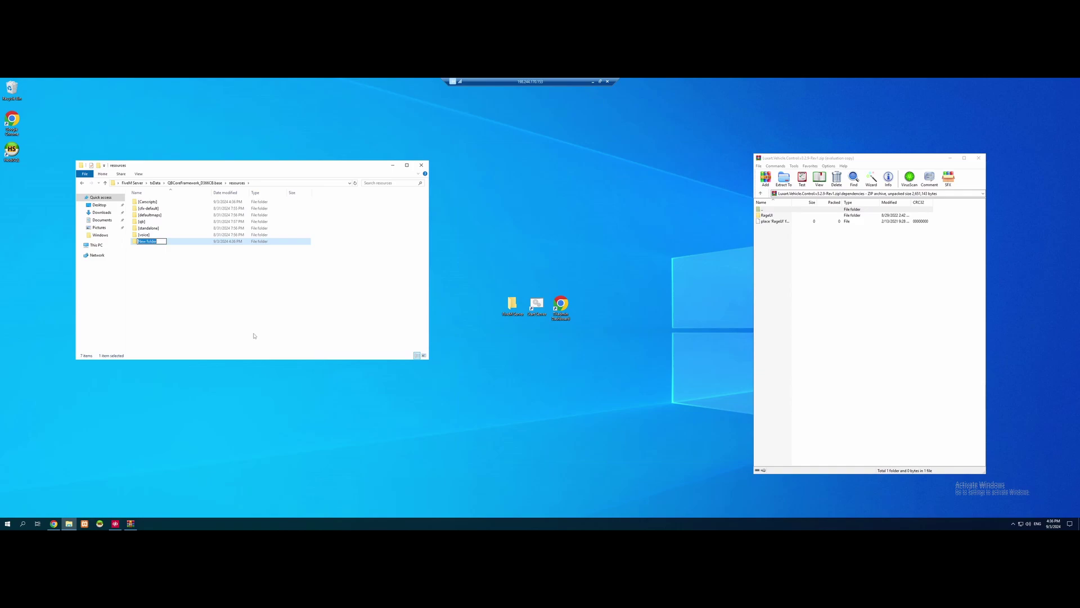
{"action": "type", "text": "[Dependencies"}
{"action": "key", "text": "Return"}
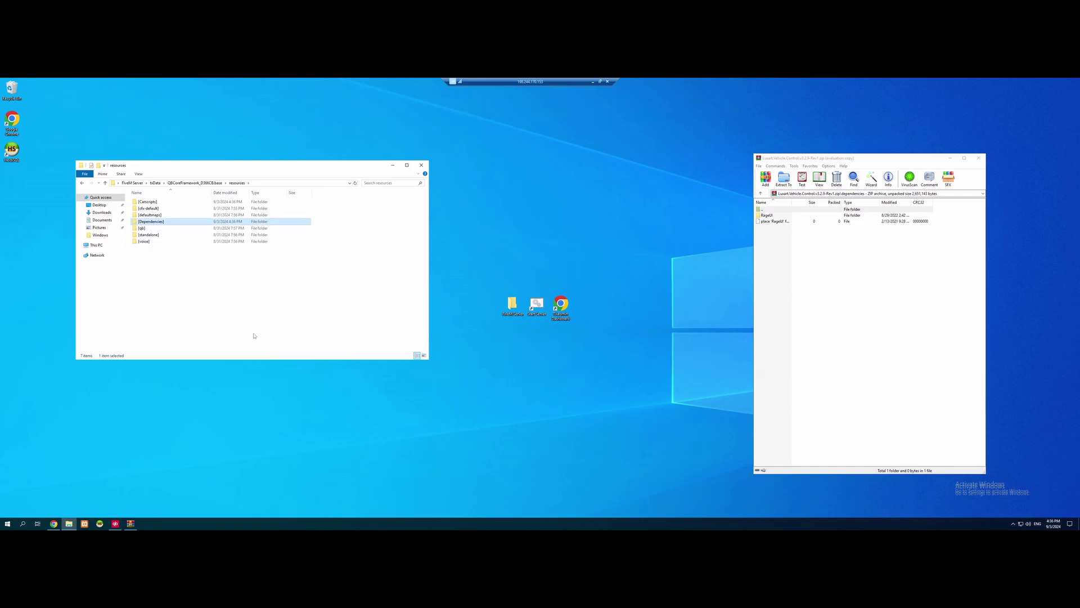
Extract the RageUI folder from the archive into [Dependencies] and close the archive.
{"action": "double_click", "coordinate": [158, 222]}
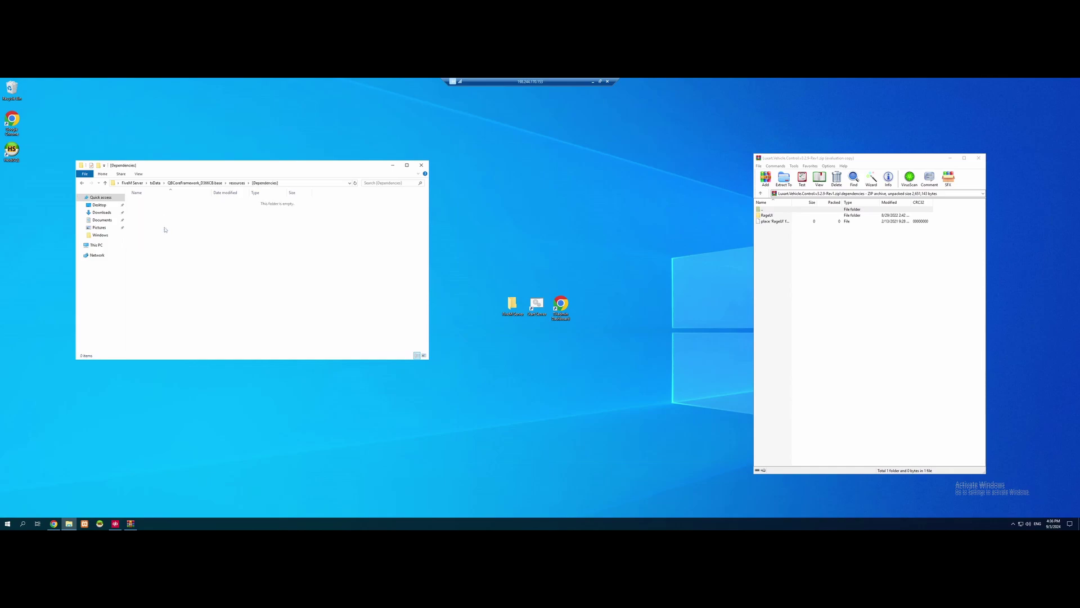
{"action": "left_click", "coordinate": [770, 301]}
{"action": "left_click_drag", "start_coordinate": [772, 217], "coordinate": [251, 282]}
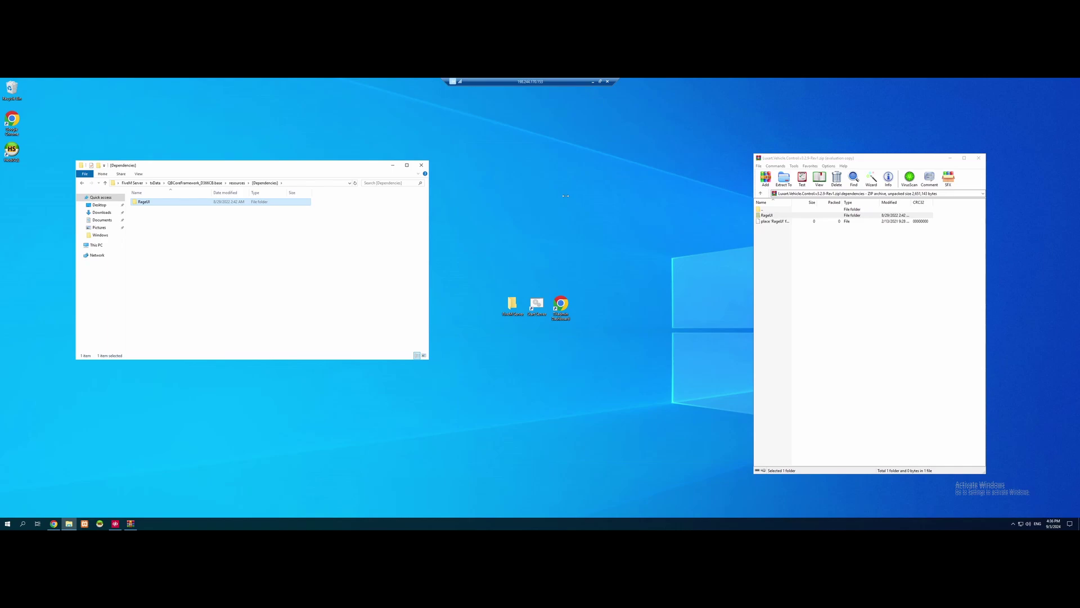
{"action": "left_click", "coordinate": [978, 159]}
{"action": "left_click", "coordinate": [978, 158]}
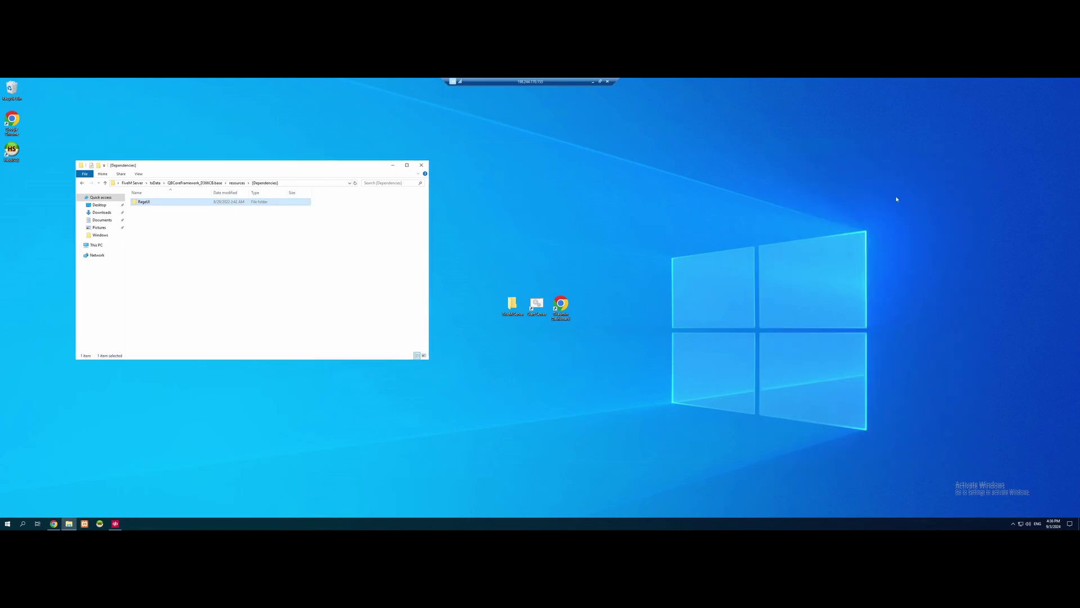
Return to the server's resources folder and open a second File Explorer window beside it.
{"action": "left_click", "coordinate": [240, 183]}
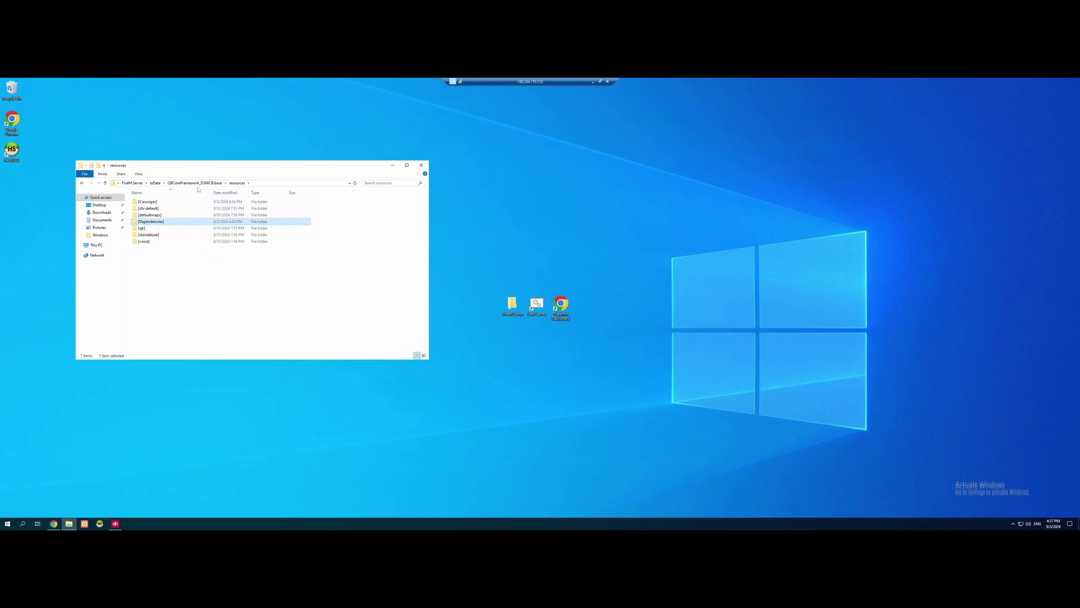
{"action": "left_click_drag", "start_coordinate": [234, 167], "coordinate": [781, 180]}
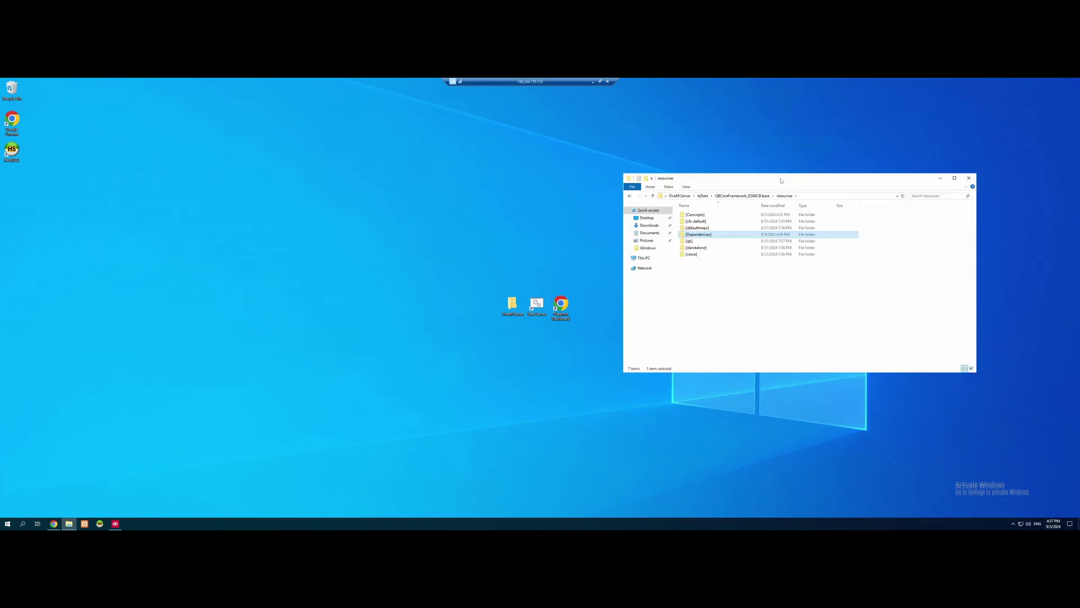
{"action": "right_click", "coordinate": [748, 179]}
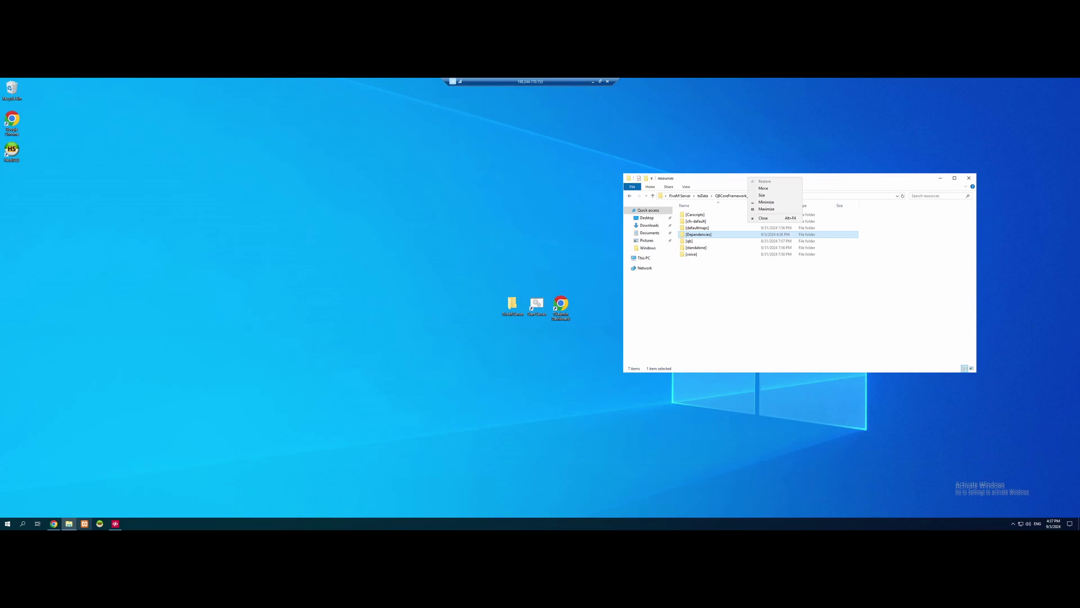
{"action": "right_click", "coordinate": [75, 525]}
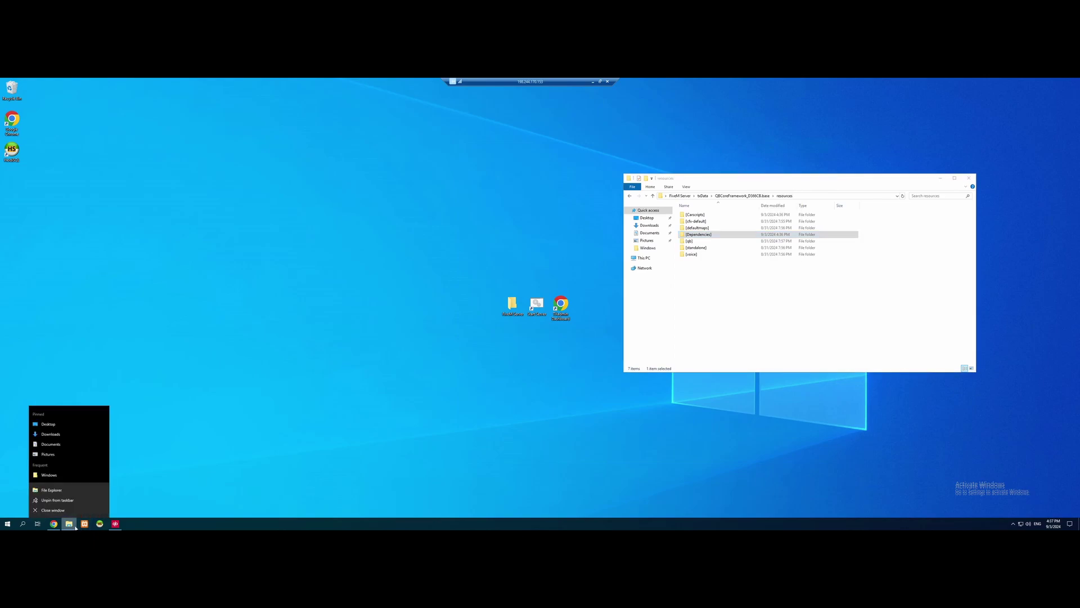
{"action": "left_click", "coordinate": [54, 493]}
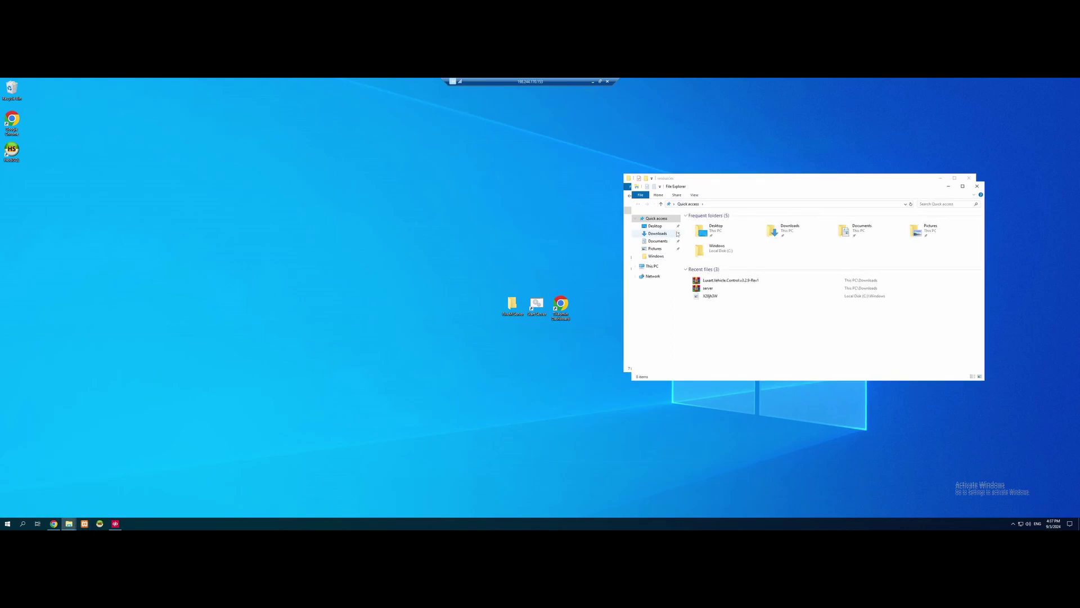
{"action": "left_click_drag", "start_coordinate": [654, 189], "coordinate": [166, 165]}
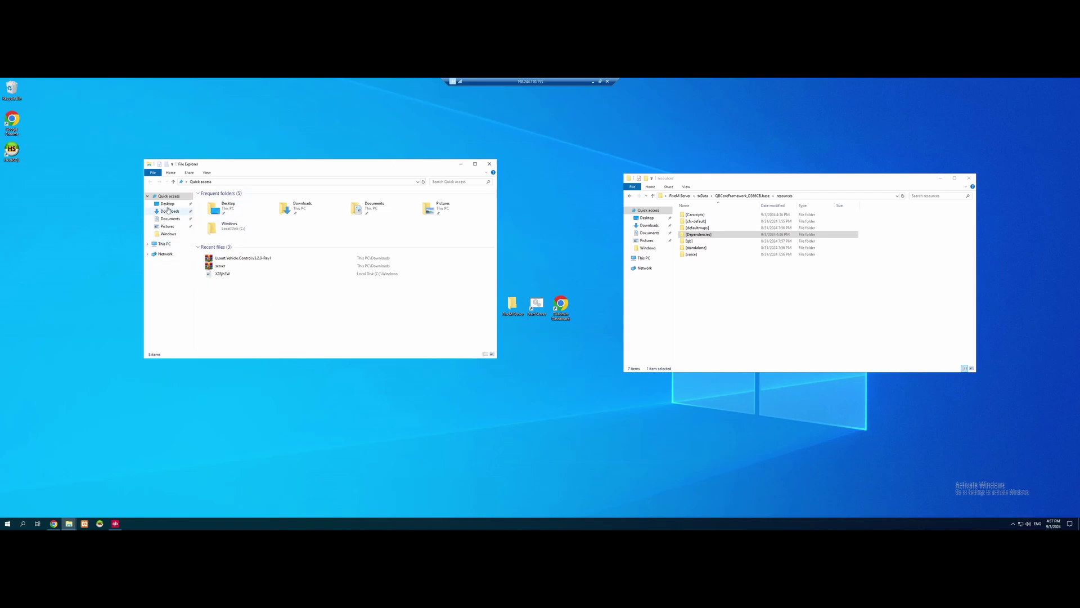
Browse the new Explorer window from Desktop through FiveM Server and txData to the QBCoreFramework_D366CB.base folder.
{"action": "left_click", "coordinate": [167, 204]}
{"action": "double_click", "coordinate": [219, 201]}
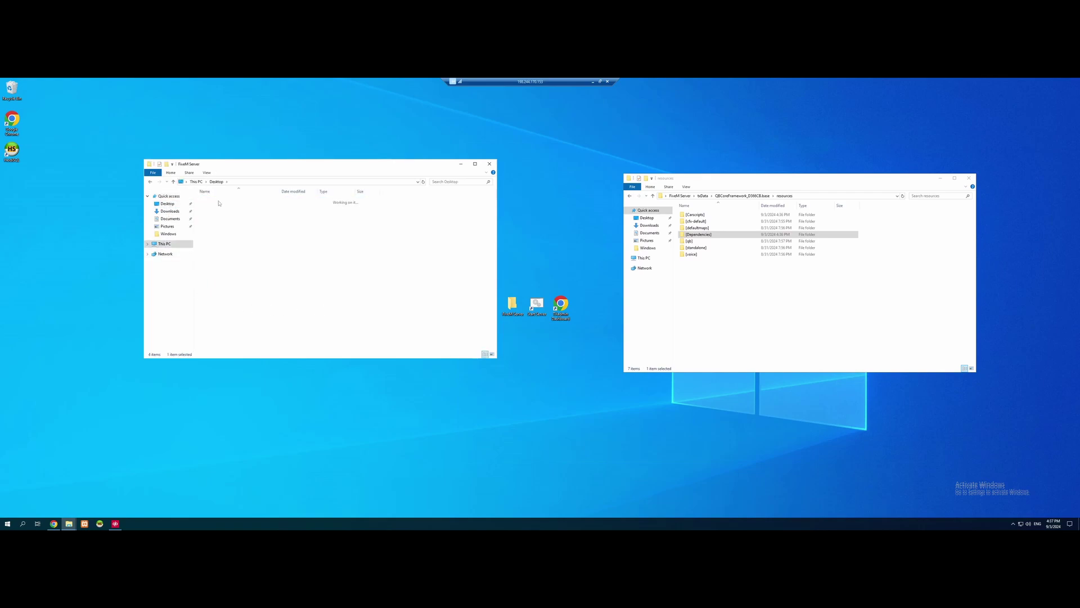
{"action": "double_click", "coordinate": [220, 213]}
{"action": "double_click", "coordinate": [231, 207]}
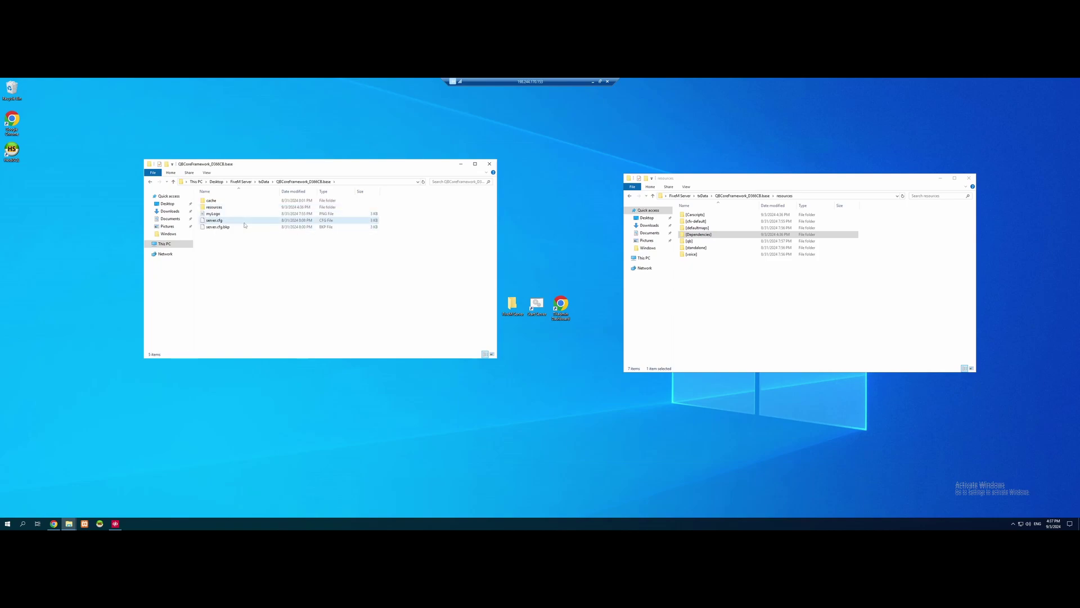
Open server.cfg in Notepad, making it the default app for .cfg files, and narrow the window so the resources folder shows beside it.
{"action": "left_click", "coordinate": [246, 221]}
{"action": "double_click", "coordinate": [246, 223]}
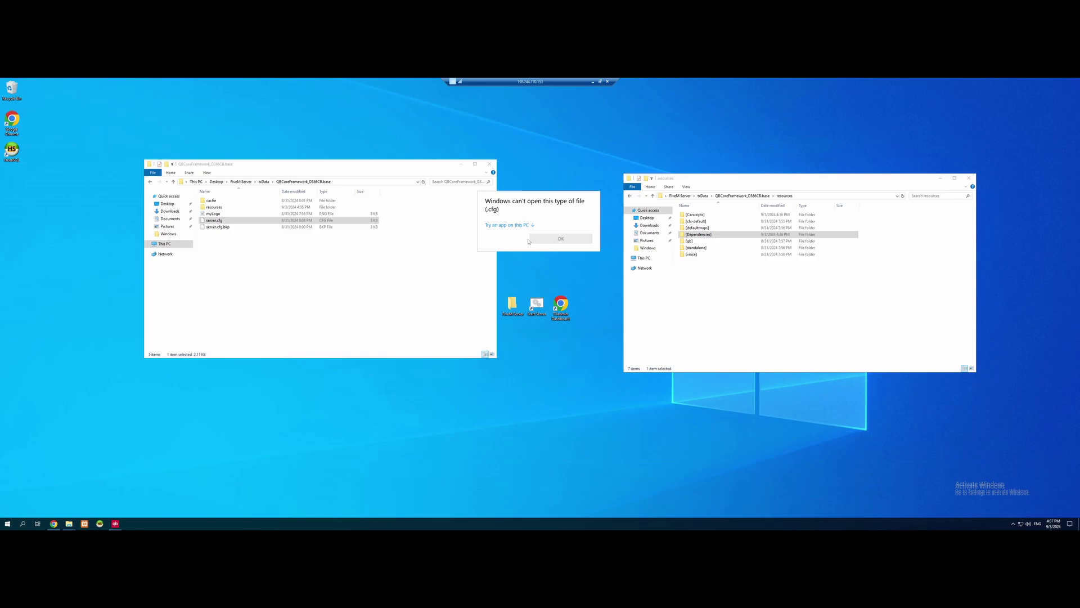
{"action": "left_click", "coordinate": [503, 225]}
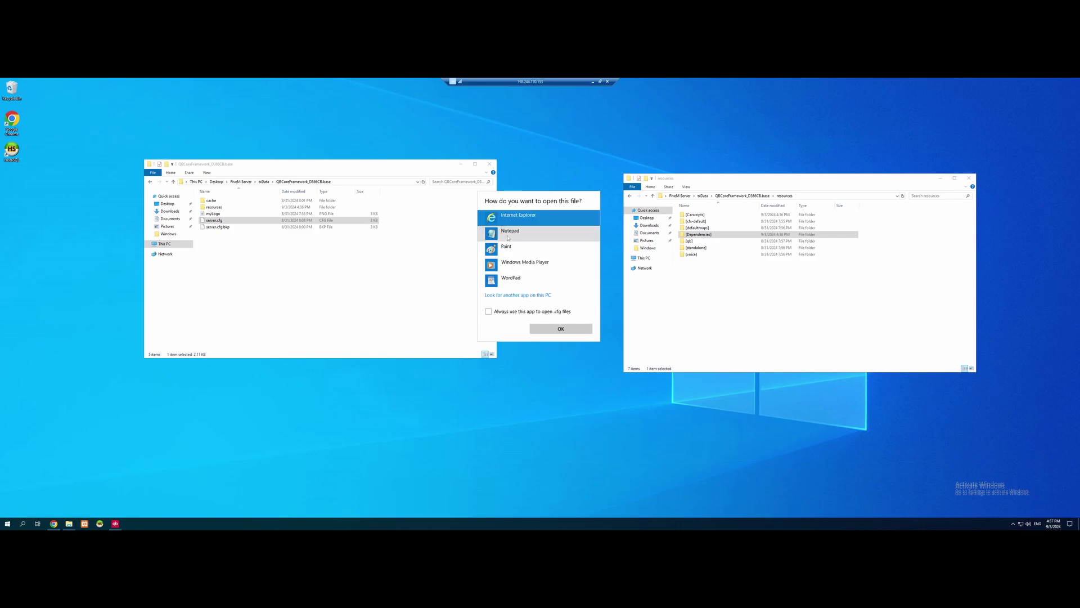
{"action": "left_click", "coordinate": [508, 238]}
{"action": "left_click", "coordinate": [488, 311]}
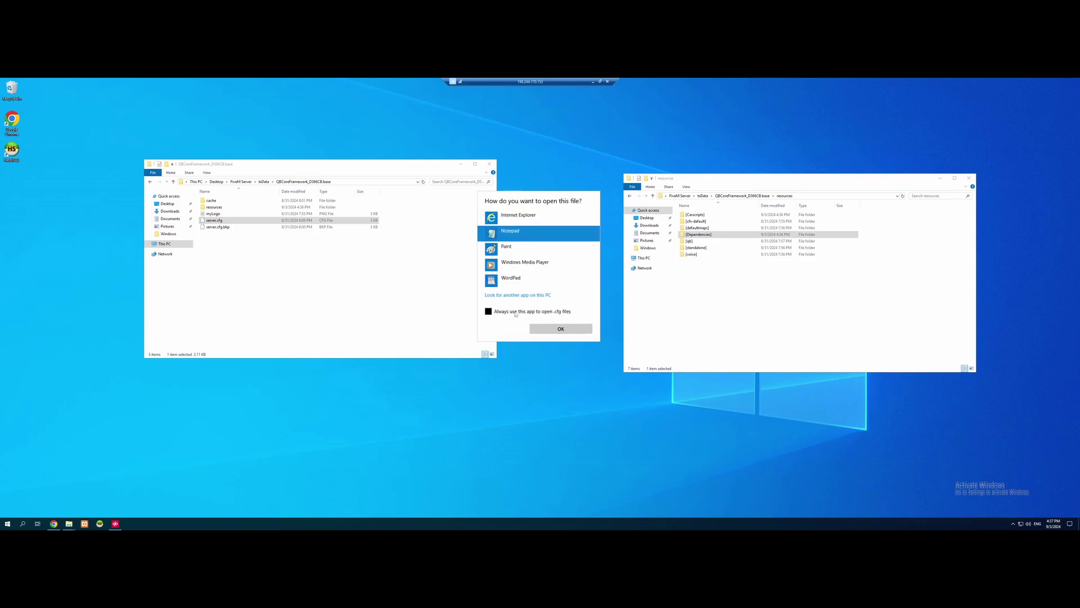
{"action": "left_click", "coordinate": [559, 330]}
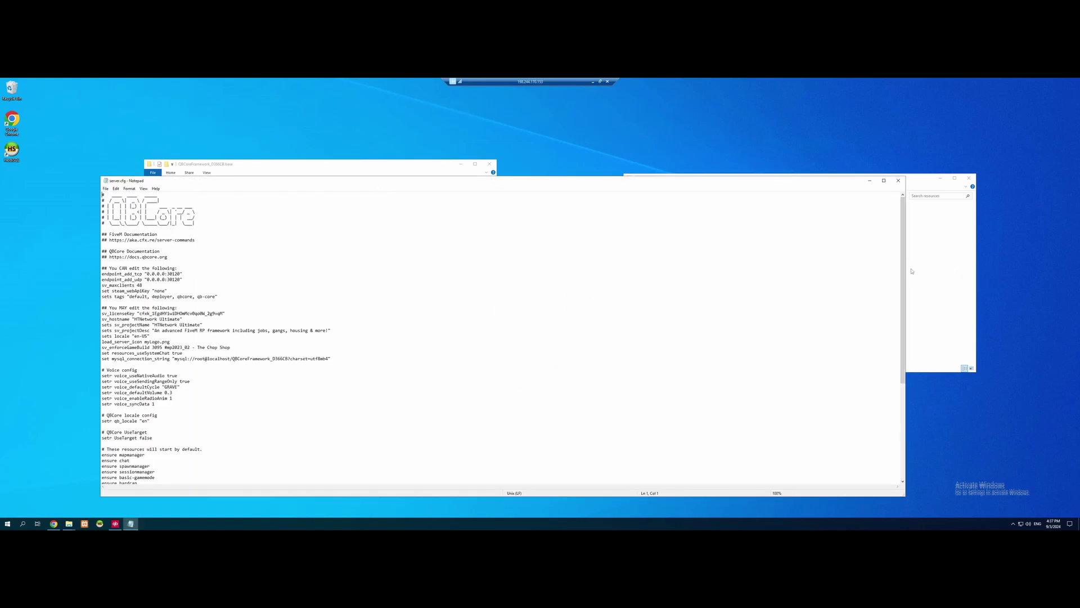
{"action": "left_click_drag", "start_coordinate": [906, 269], "coordinate": [442, 266]}
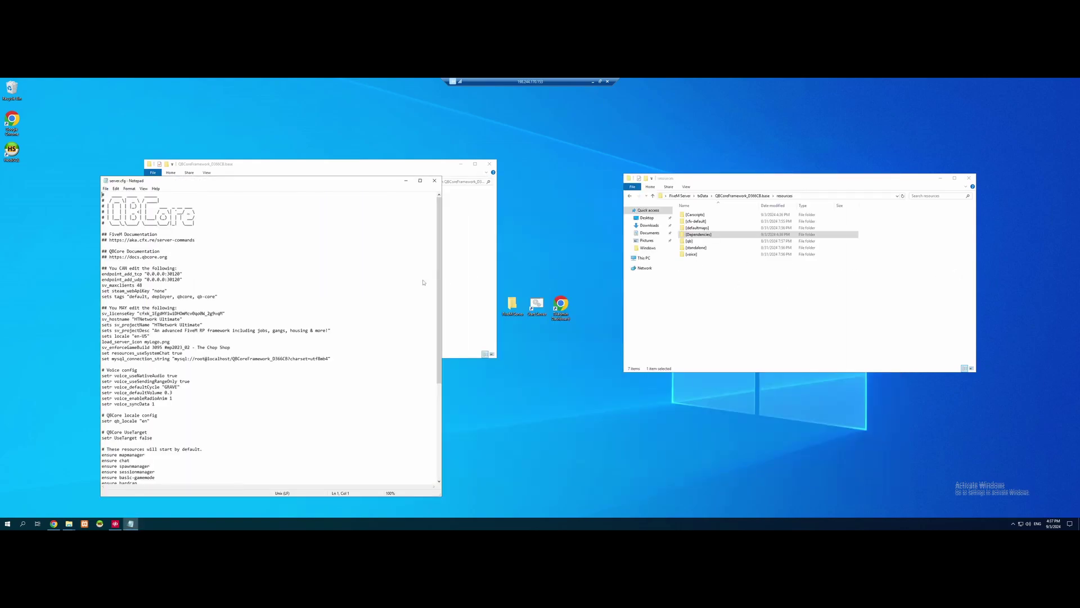
{"action": "left_click_drag", "start_coordinate": [197, 178], "coordinate": [171, 120]}
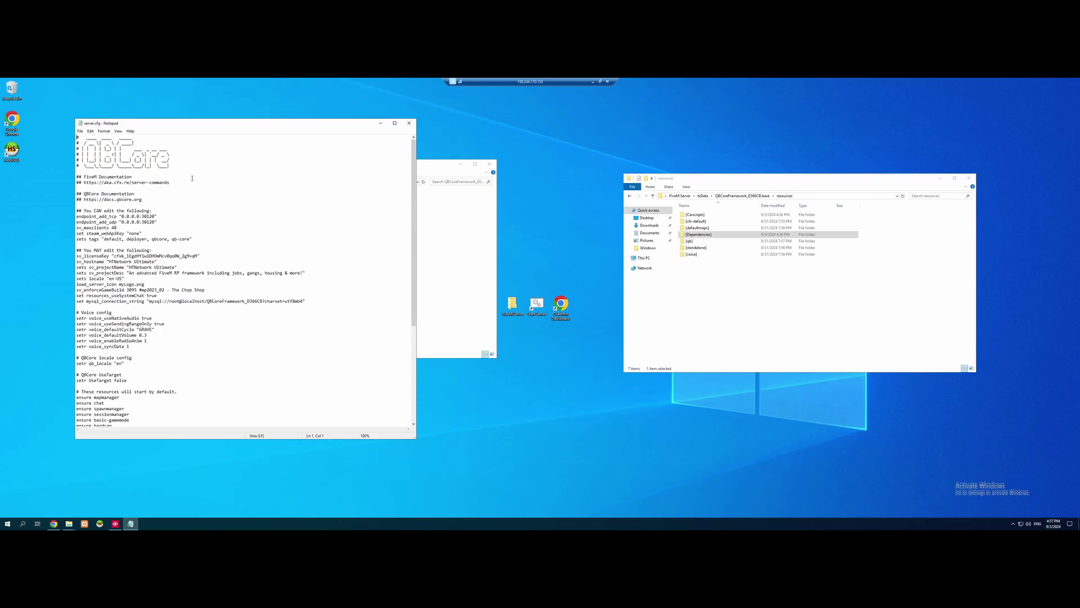
Add a "# Car scripts" comment a few lines below ensure [defaultmaps] in server.cfg.
{"action": "scroll", "coordinate": [216, 252], "scroll_direction": "down", "scroll_amount": 8}
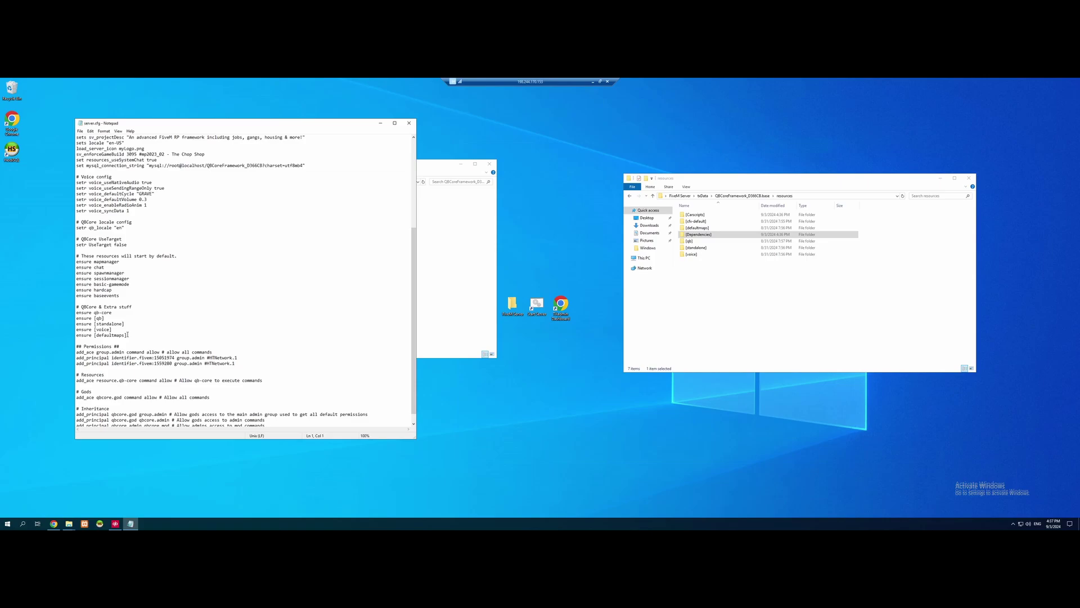
{"action": "left_click", "coordinate": [129, 336]}
{"action": "key", "text": "Return"}
{"action": "key", "text": "Return"}
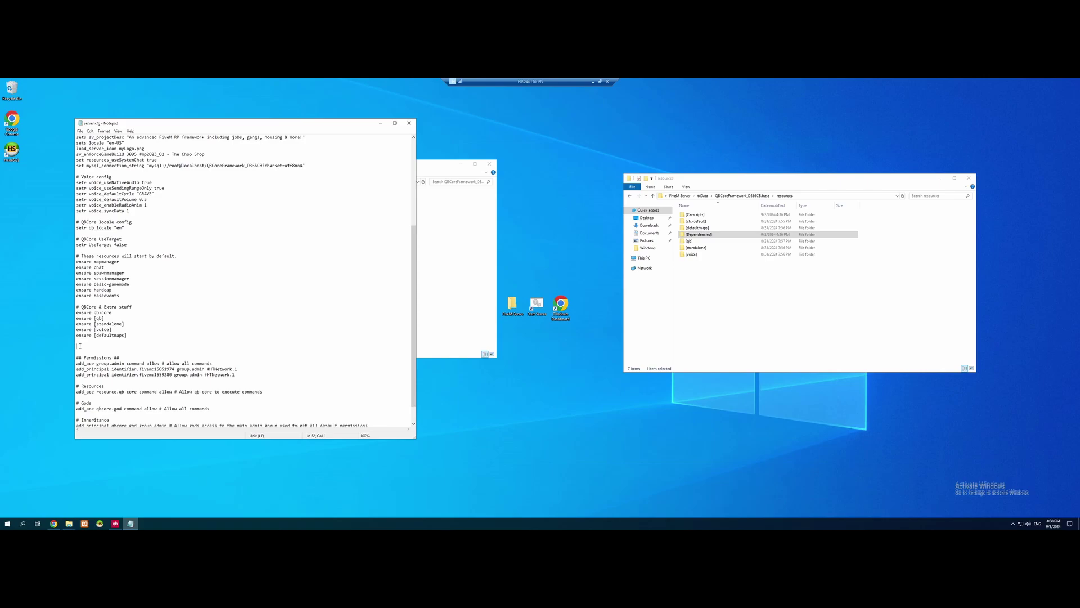
{"action": "key", "text": "Return"}
{"action": "type", "text": "#"}
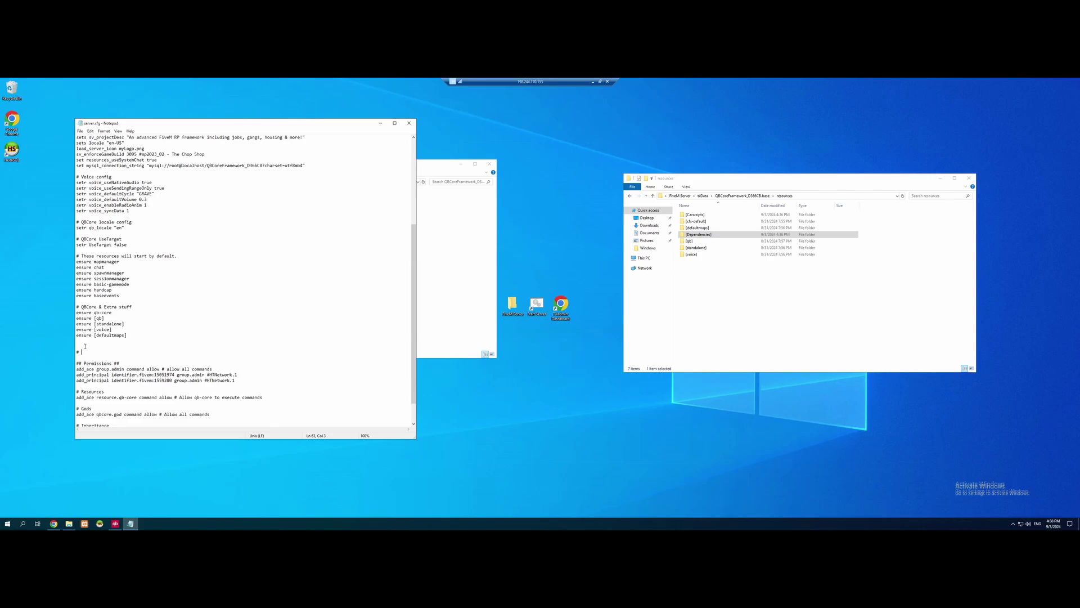
{"action": "type", "text": "Car scripts"}
{"action": "key", "text": "Return"}
Add the line "ensure [Carscripts]" under the Car scripts comment, copying the folder name from the resources folder.
{"action": "type", "text": "ensu"}
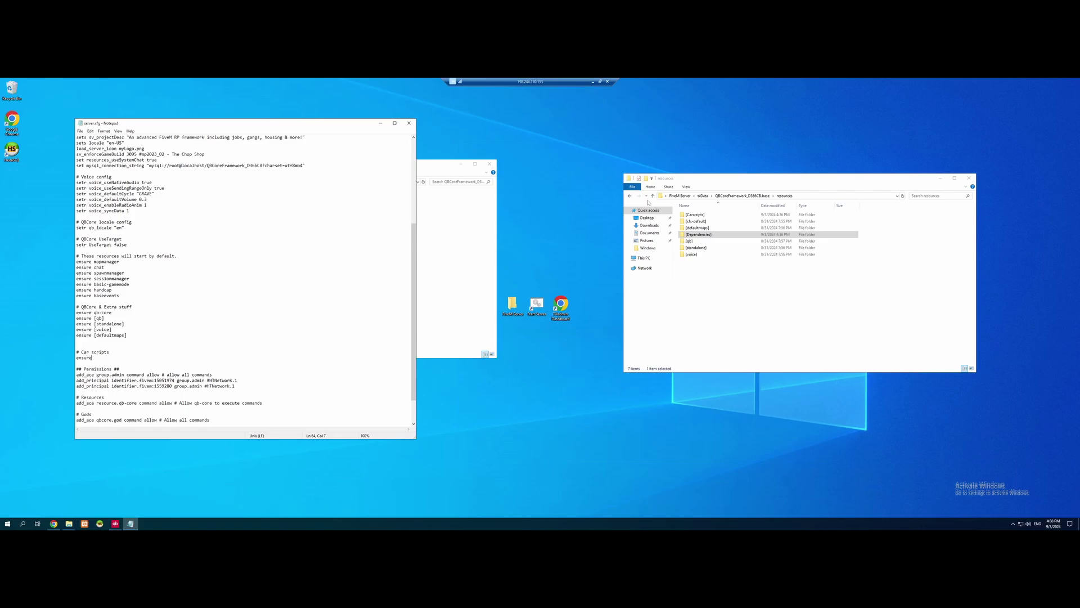
{"action": "left_click", "coordinate": [717, 215]}
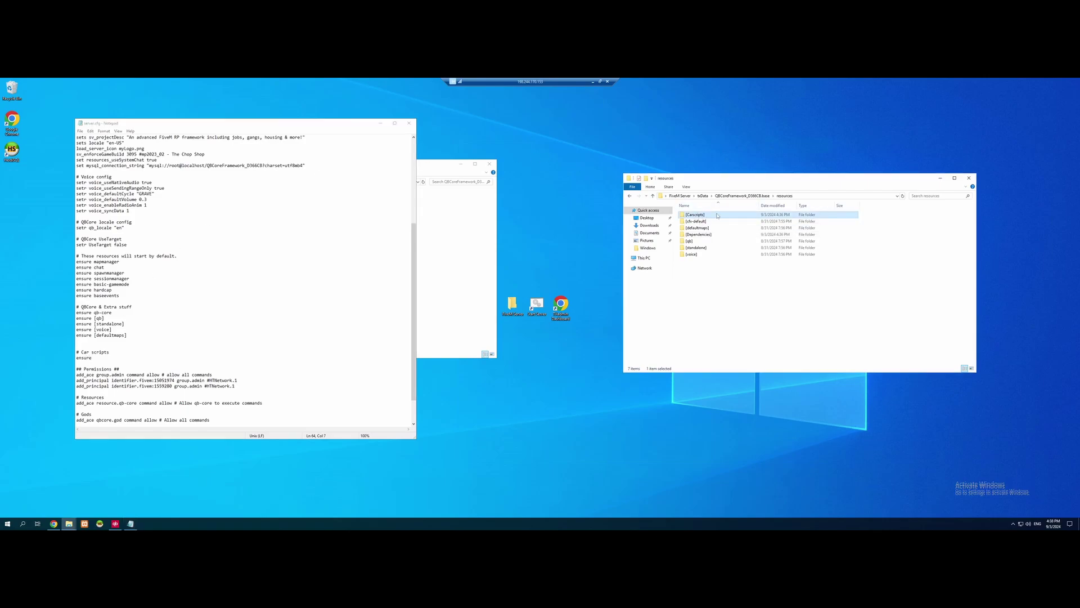
{"action": "left_click", "coordinate": [718, 215]}
{"action": "key", "text": "ctrl+c"}
{"action": "left_click", "coordinate": [94, 361]}
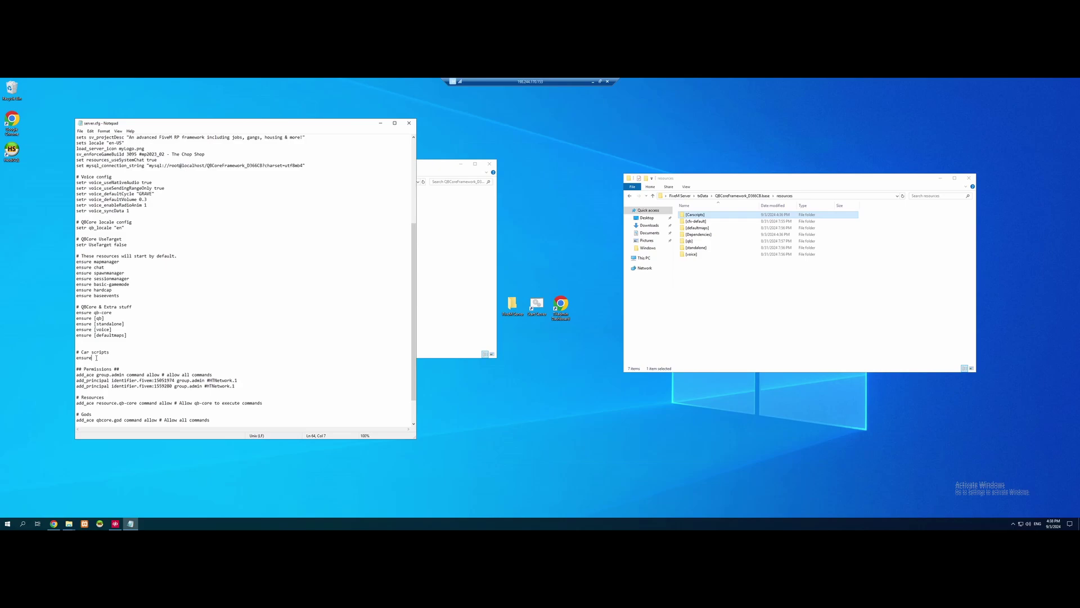
{"action": "key", "text": "ctrl+v"}
{"action": "key", "text": "Return"}
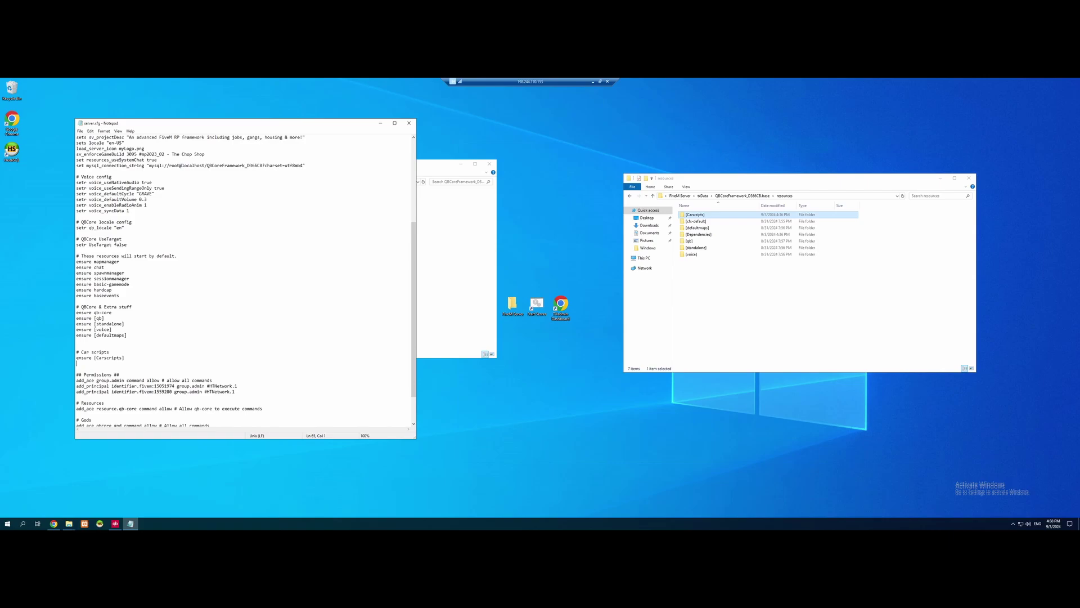
{"action": "key", "text": "BackSpace"}
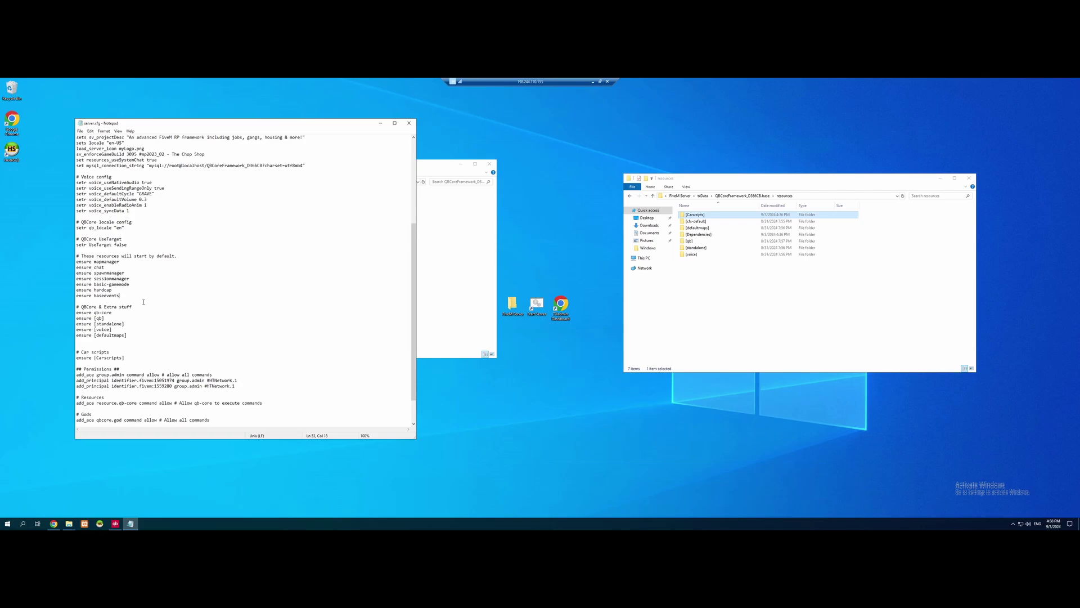
Add the line "ensure [Dependencies]" below ensure baseevents, copying the folder name from the resources folder.
{"action": "key", "text": "Return"}
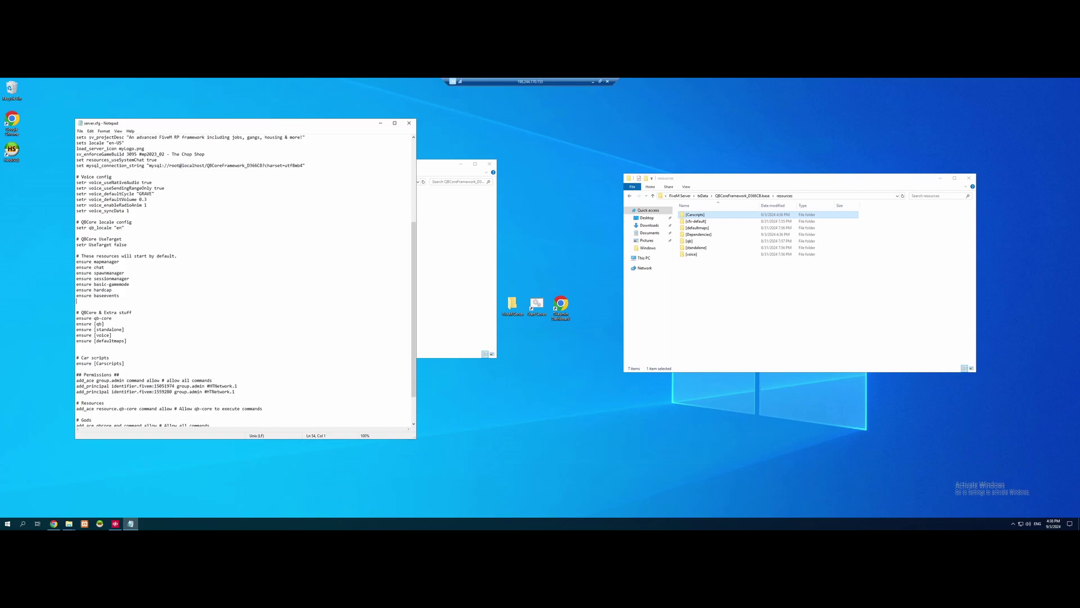
{"action": "type", "text": "ensure"}
{"action": "left_click", "coordinate": [710, 235]}
{"action": "left_click", "coordinate": [712, 235]}
{"action": "key", "text": "ctrl+c"}
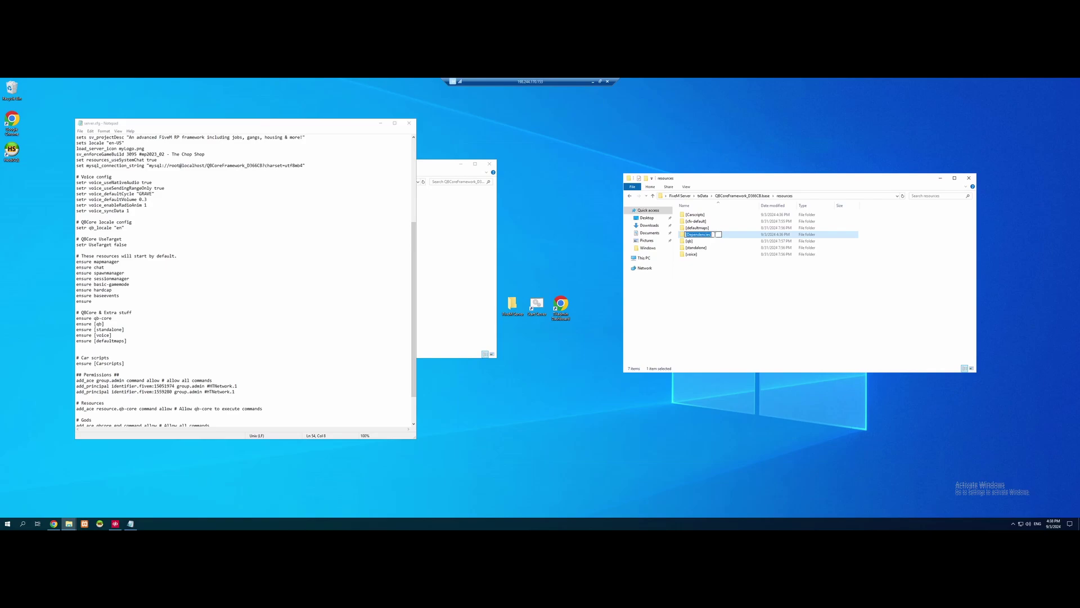
{"action": "left_click", "coordinate": [110, 300]}
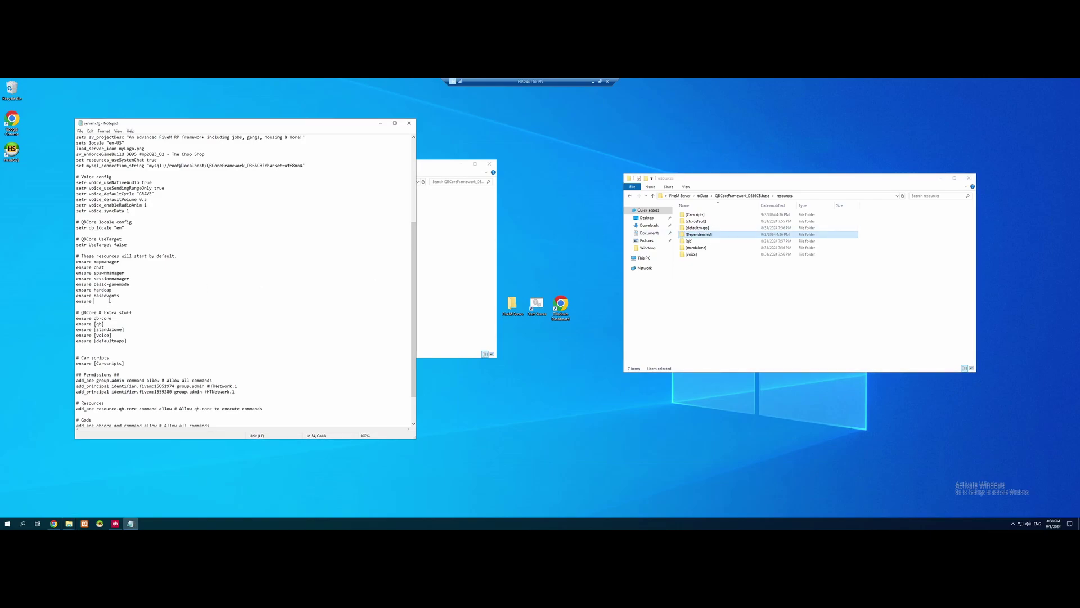
{"action": "key", "text": "ctrl+v"}
Save server.cfg and close Notepad.
{"action": "left_click", "coordinate": [80, 131]}
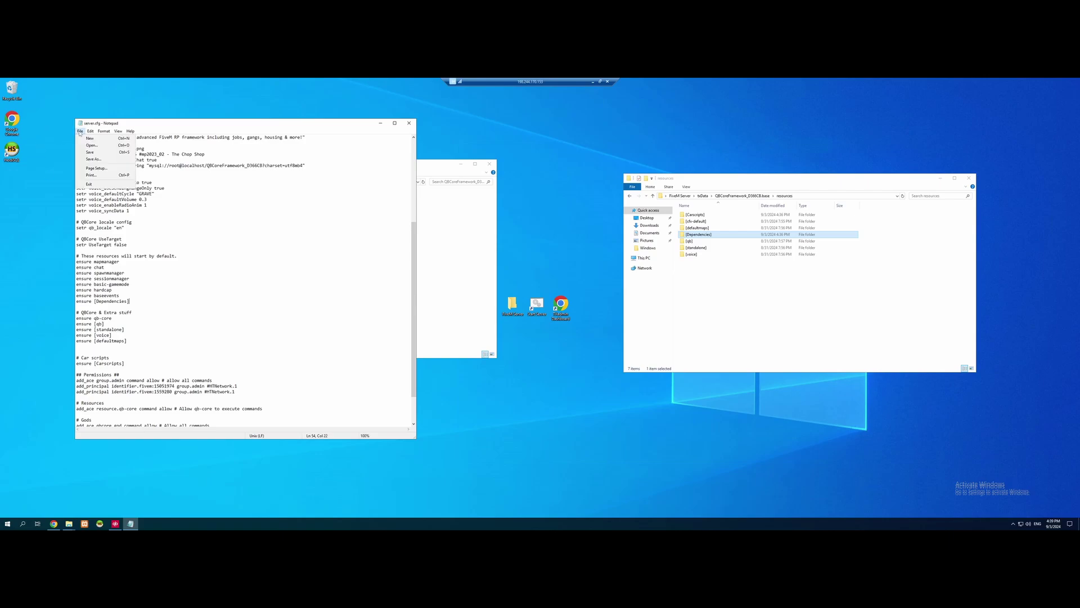
{"action": "left_click", "coordinate": [90, 152]}
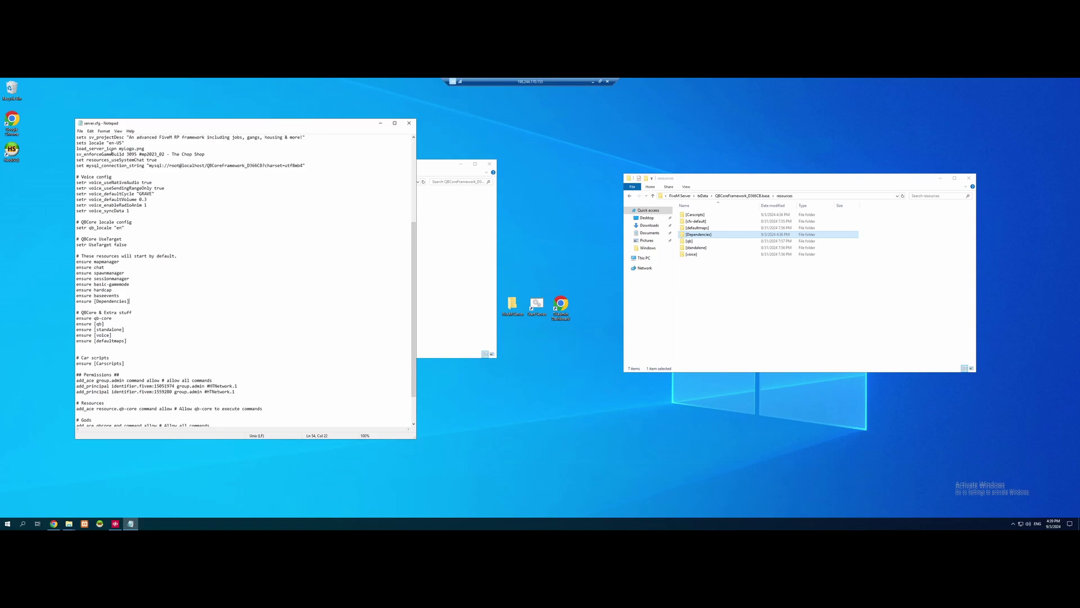
{"action": "left_click", "coordinate": [409, 123]}
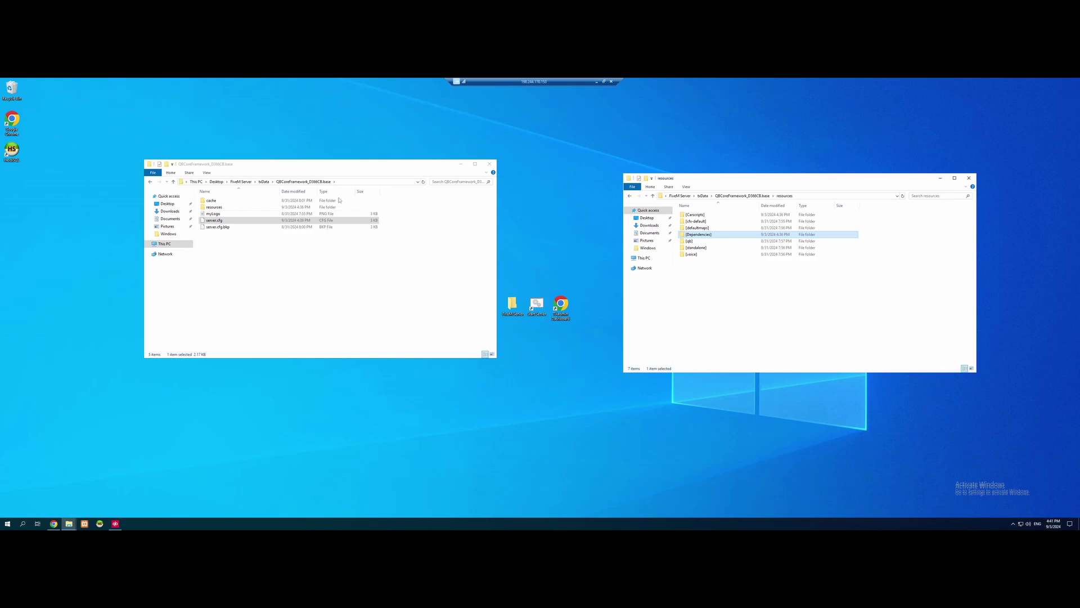
Minimise the QBCoreFramework_D366CB.base window and reposition the resources window on the desktop.
{"action": "left_click_drag", "start_coordinate": [363, 165], "coordinate": [264, 185]}
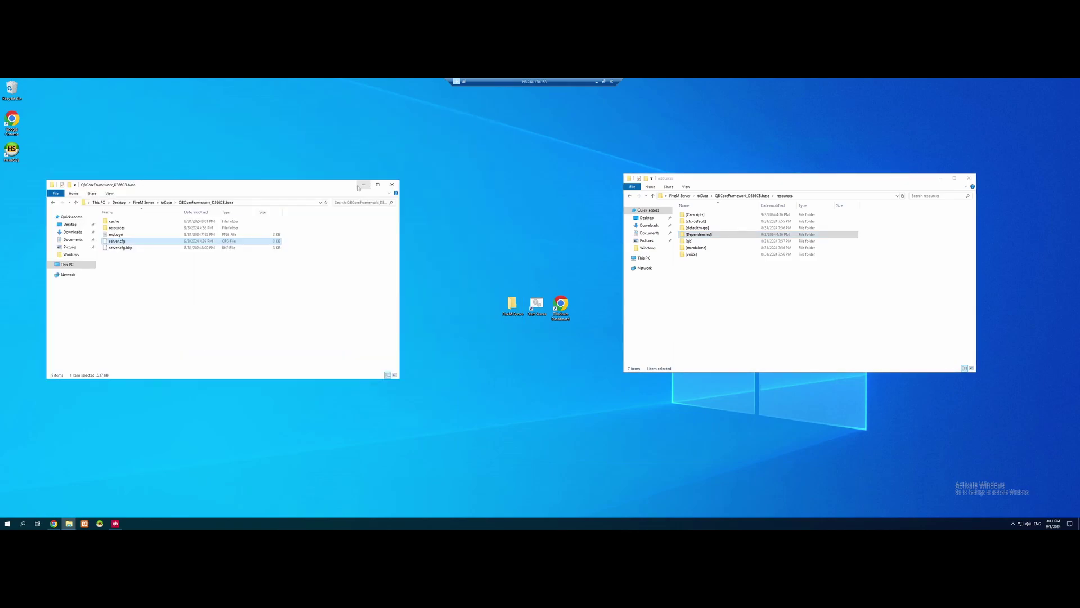
{"action": "left_click", "coordinate": [363, 184]}
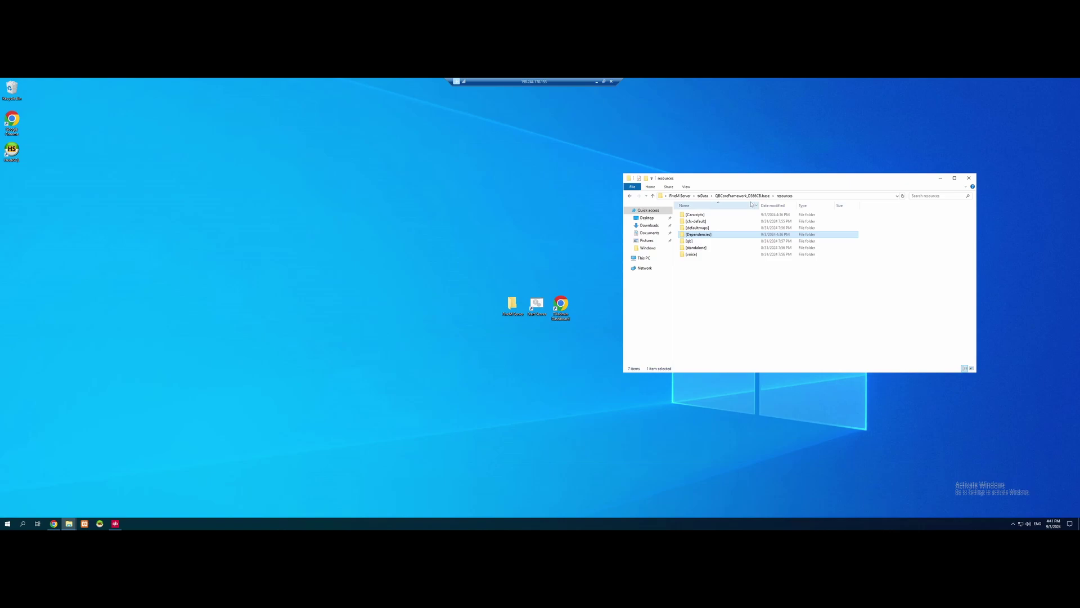
{"action": "left_click_drag", "start_coordinate": [257, 195], "coordinate": [213, 175]}
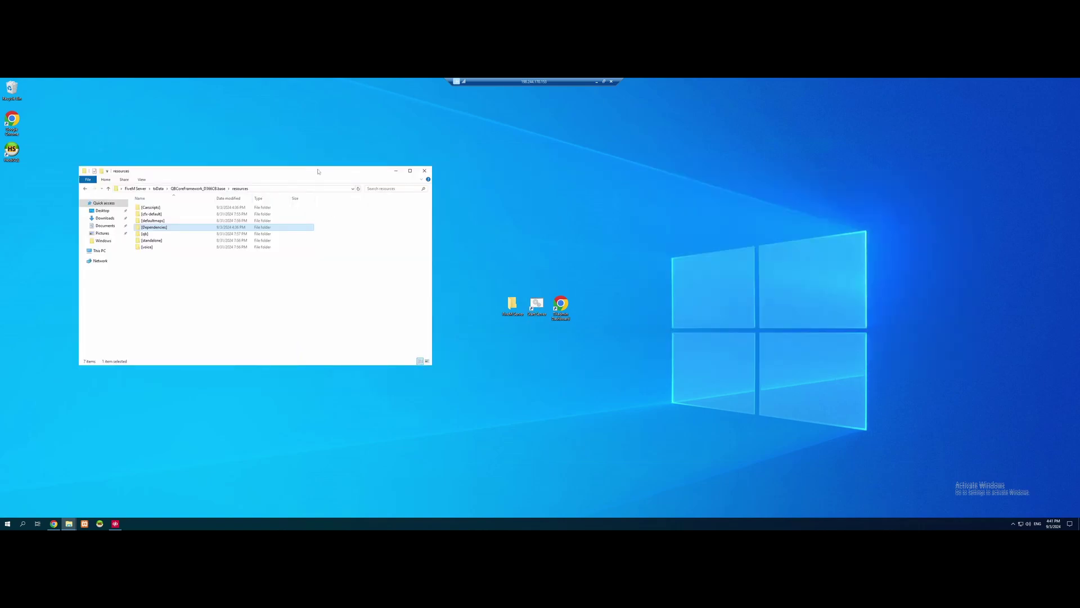
{"action": "left_click", "coordinate": [197, 279]}
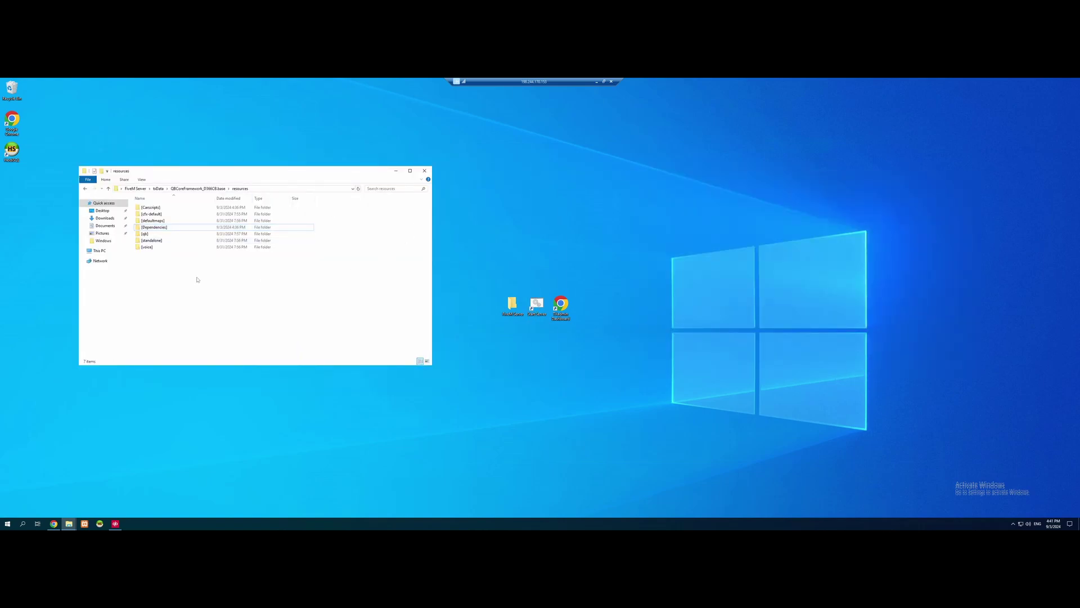
Switch to Chrome and bring up the Police Bravado Buffalo S mod page on gta5-mods.com, down to its description.
{"action": "left_click", "coordinate": [53, 523]}
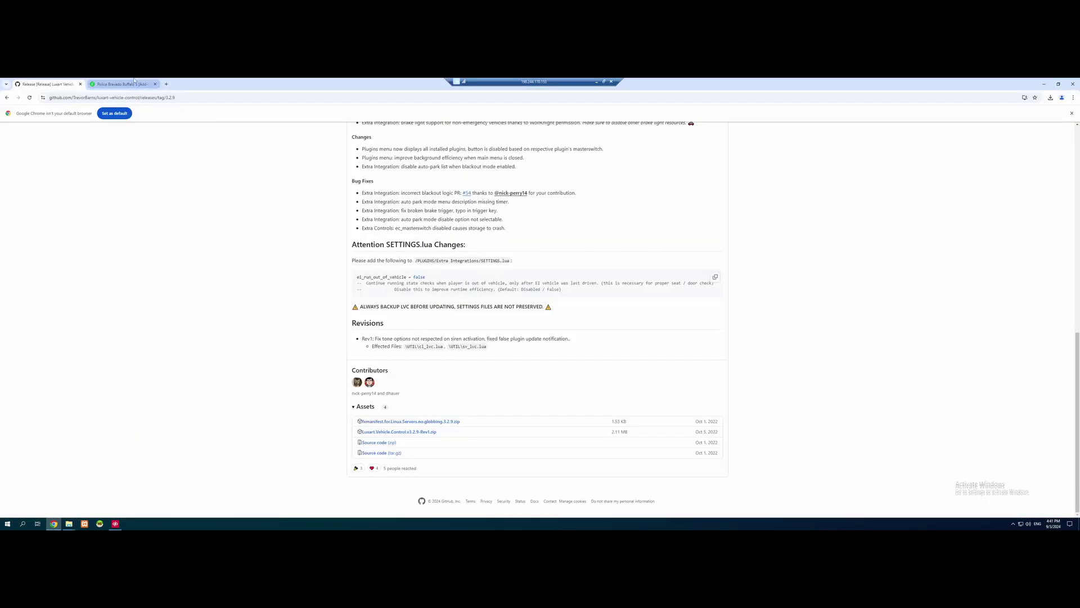
{"action": "left_click", "coordinate": [121, 84]}
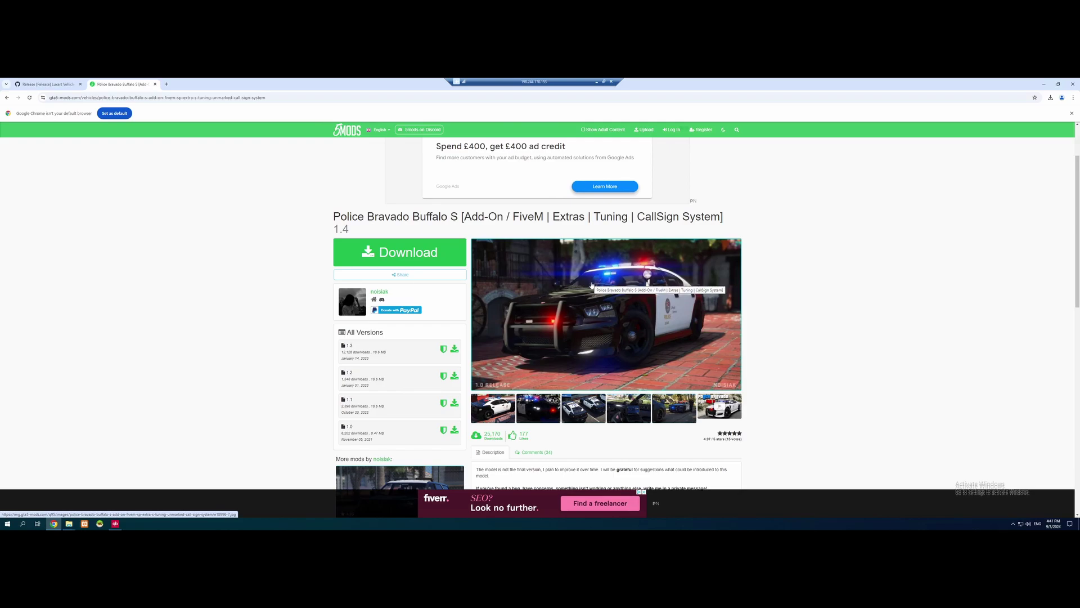
{"action": "scroll", "coordinate": [453, 248], "scroll_direction": "down", "scroll_amount": 2}
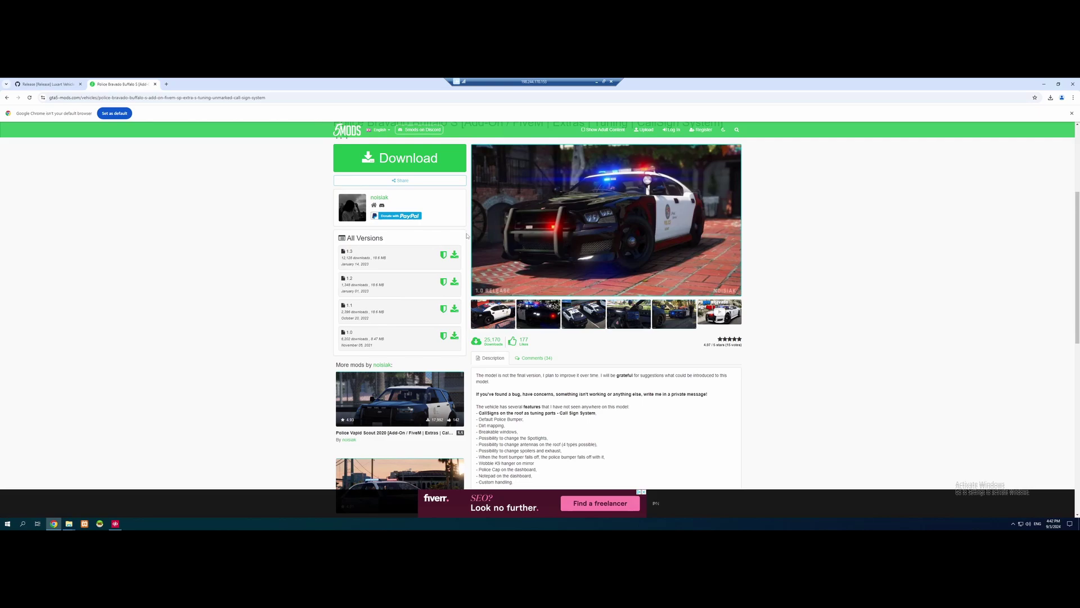
Download version 1.3 of the Police Bravado Buffalo S mod and open the downloaded zip archive.
{"action": "scroll", "coordinate": [506, 242], "scroll_direction": "up", "scroll_amount": 2}
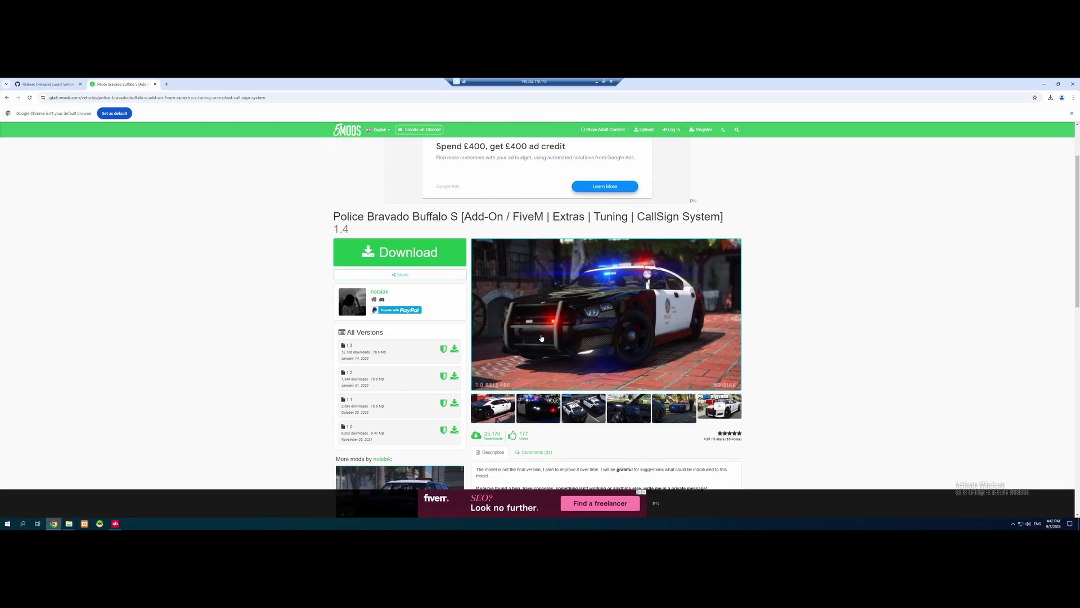
{"action": "left_click", "coordinate": [422, 276]}
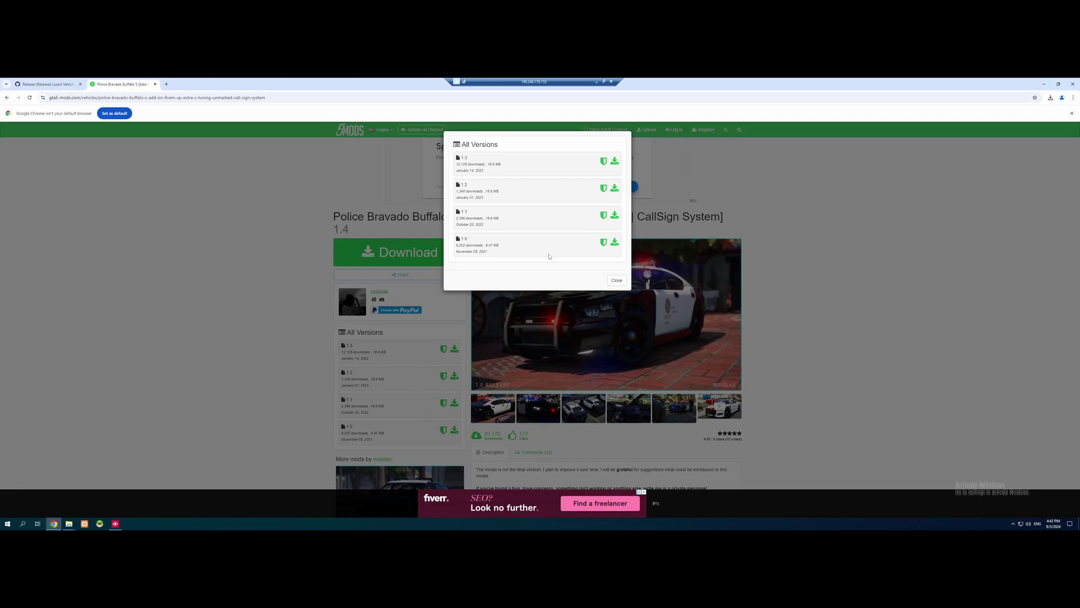
{"action": "left_click", "coordinate": [615, 161]}
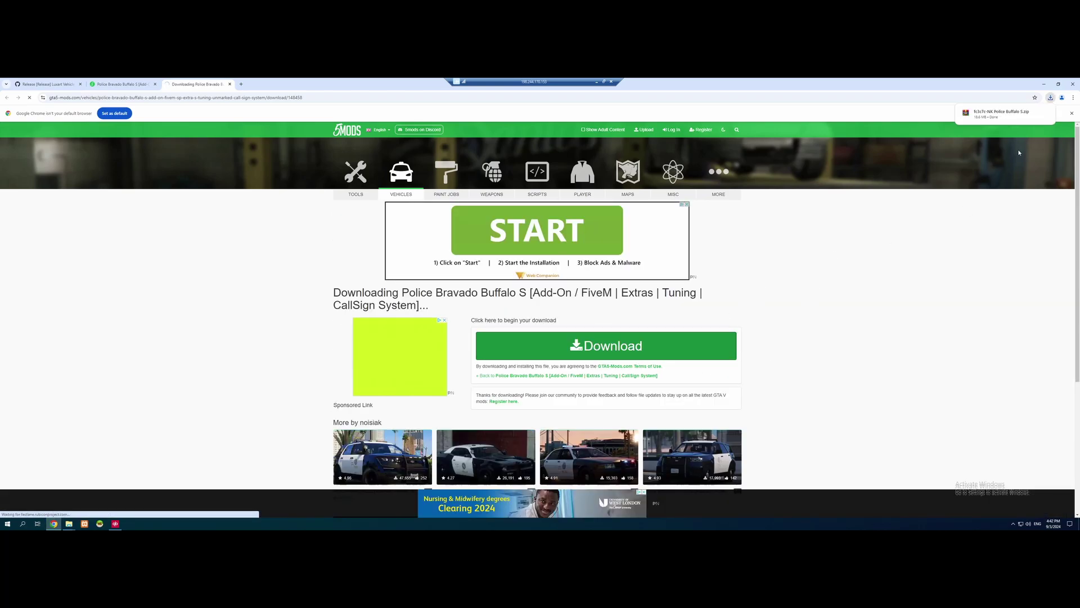
{"action": "left_click", "coordinate": [1020, 113]}
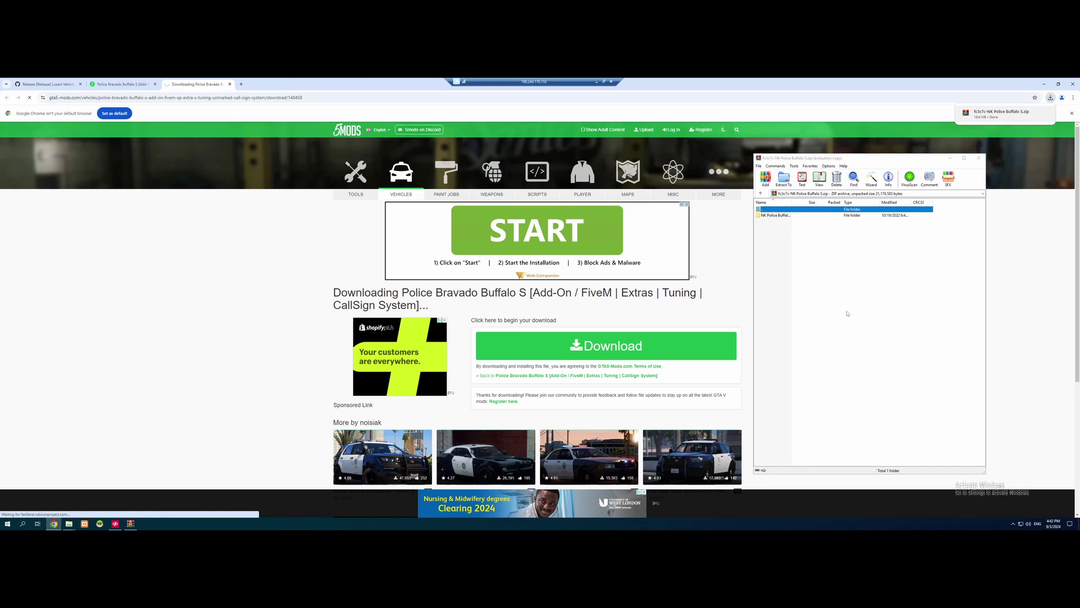
Go to the FiveM Addon folder in the archive, check the contents of nkbuffalos, and return to its parent folder.
{"action": "double_click", "coordinate": [774, 216]}
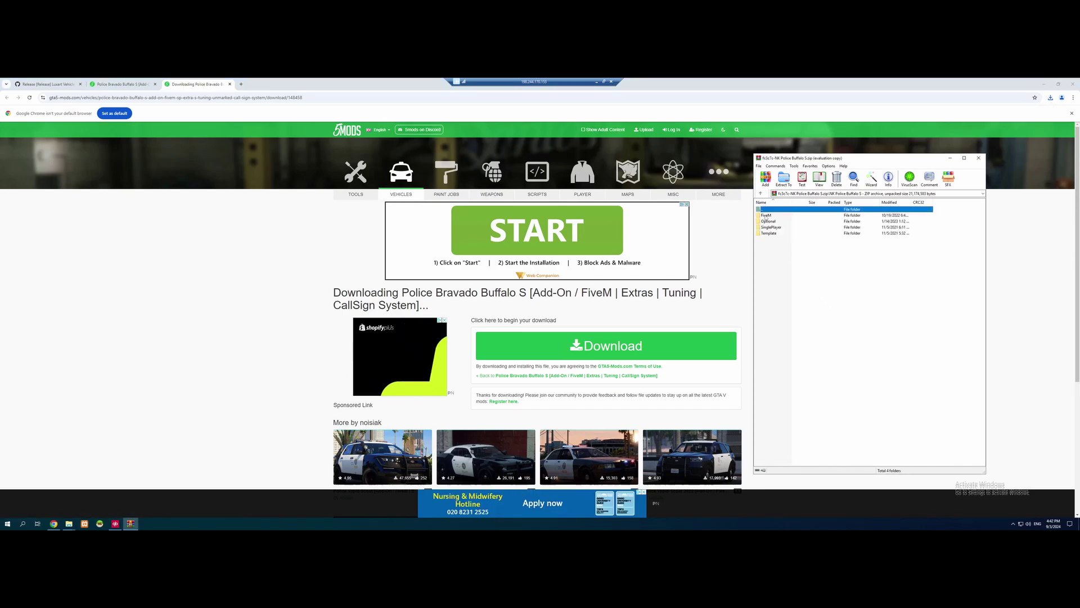
{"action": "double_click", "coordinate": [767, 215]}
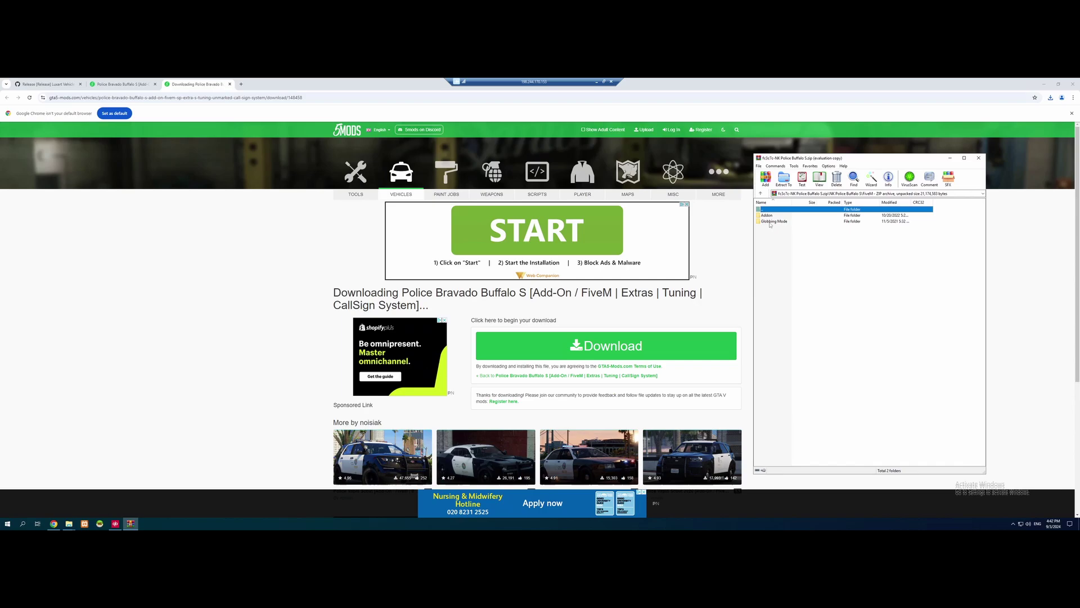
{"action": "left_click", "coordinate": [776, 233]}
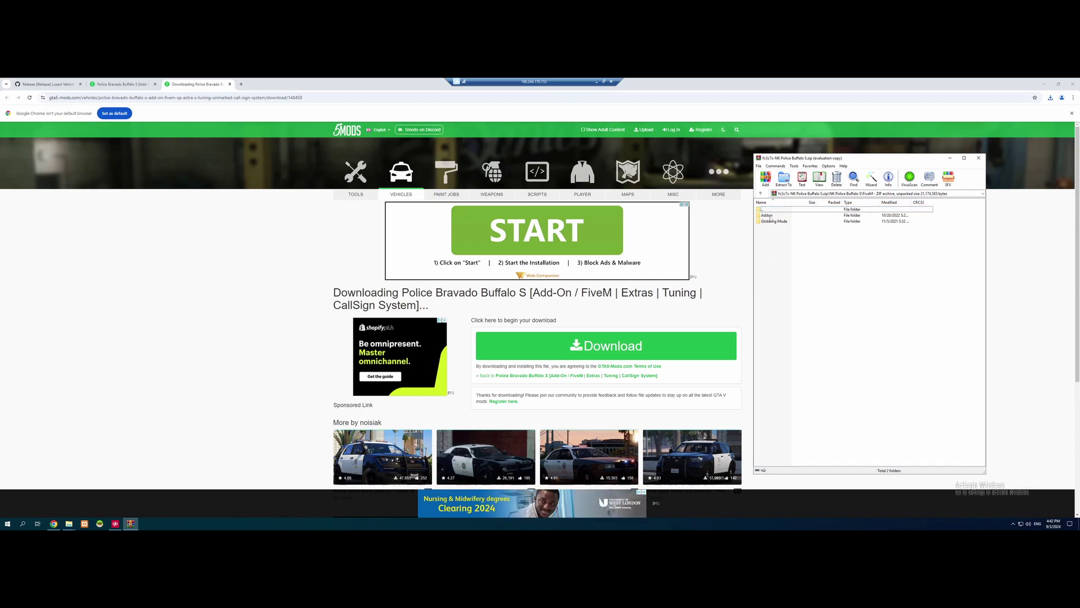
{"action": "double_click", "coordinate": [770, 215]}
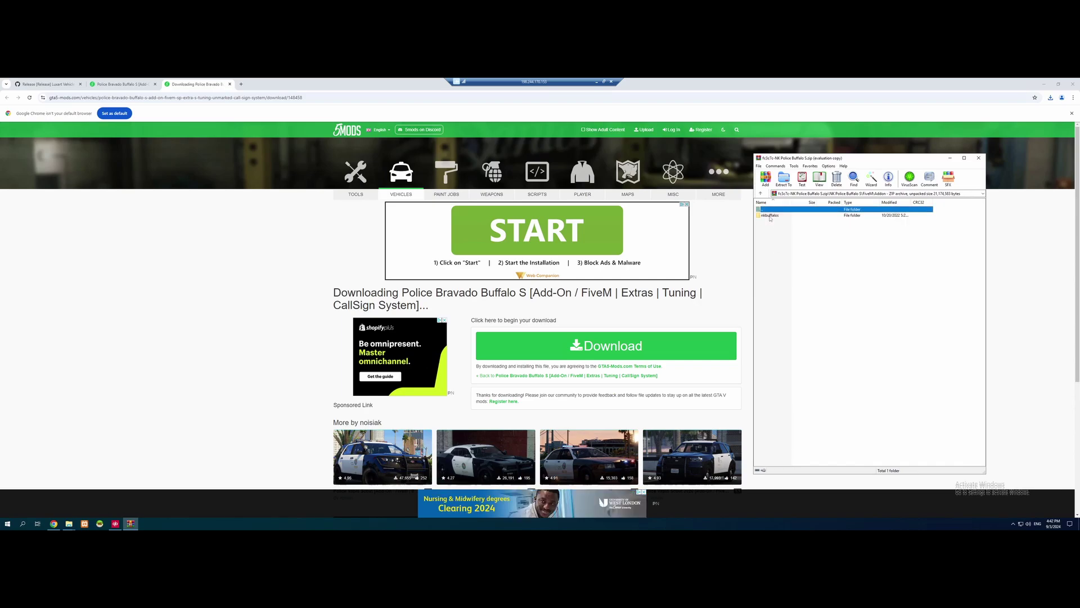
{"action": "left_click", "coordinate": [781, 246]}
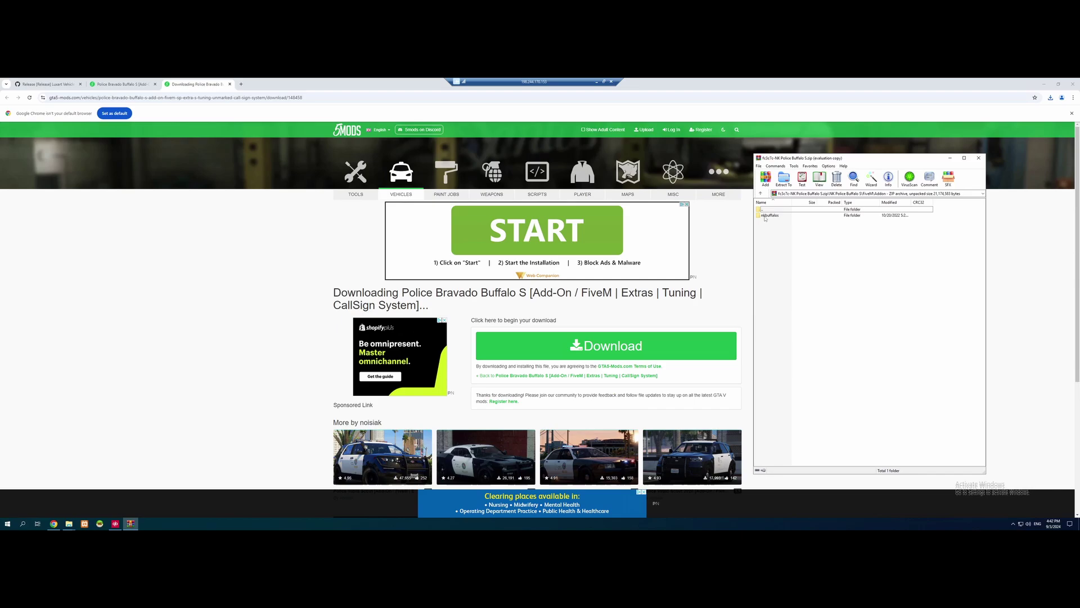
{"action": "double_click", "coordinate": [770, 216]}
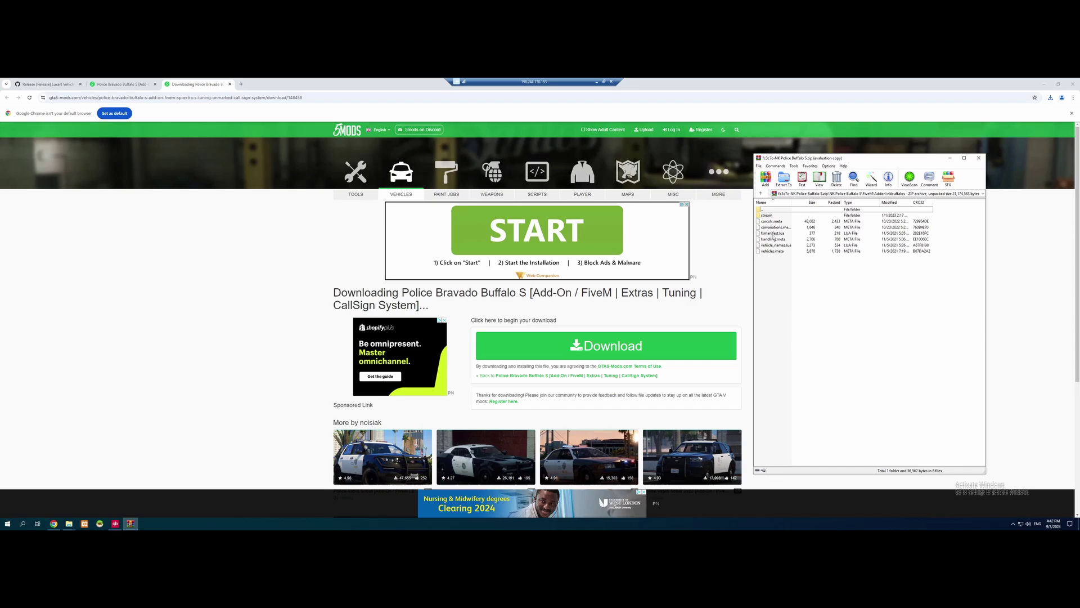
{"action": "left_click", "coordinate": [760, 193]}
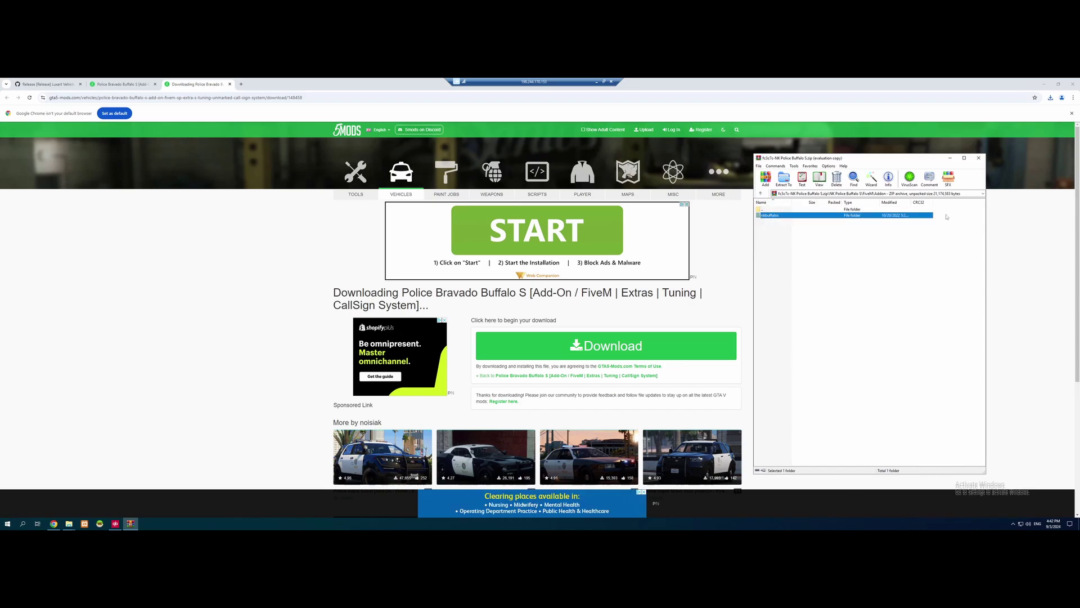
Minimise Chrome and create a new folder named [LEO] inside the server's resources folder.
{"action": "left_click", "coordinate": [1043, 85]}
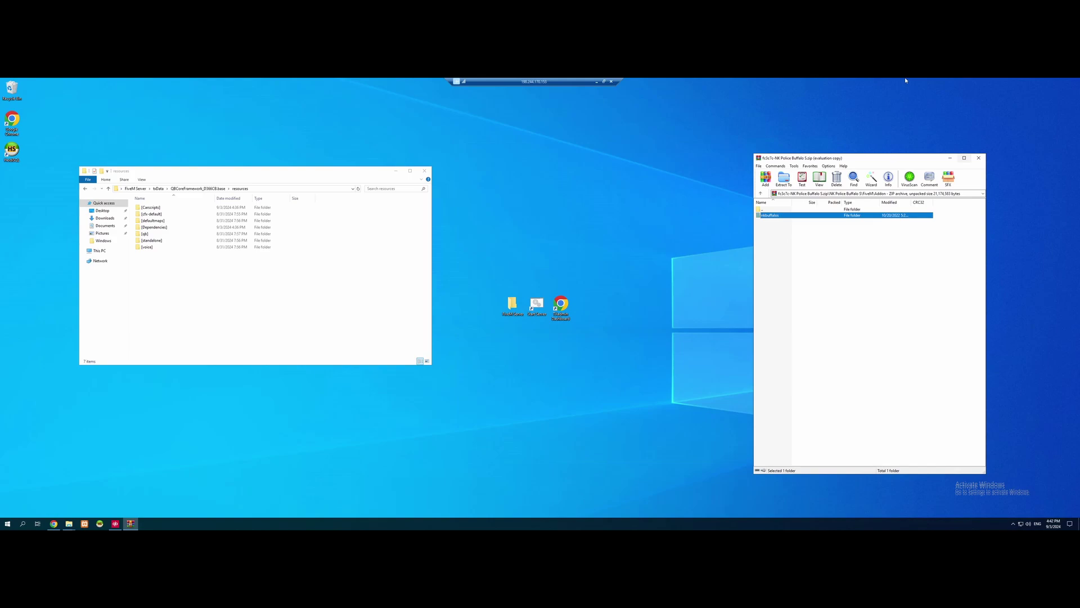
{"action": "right_click", "coordinate": [177, 282]}
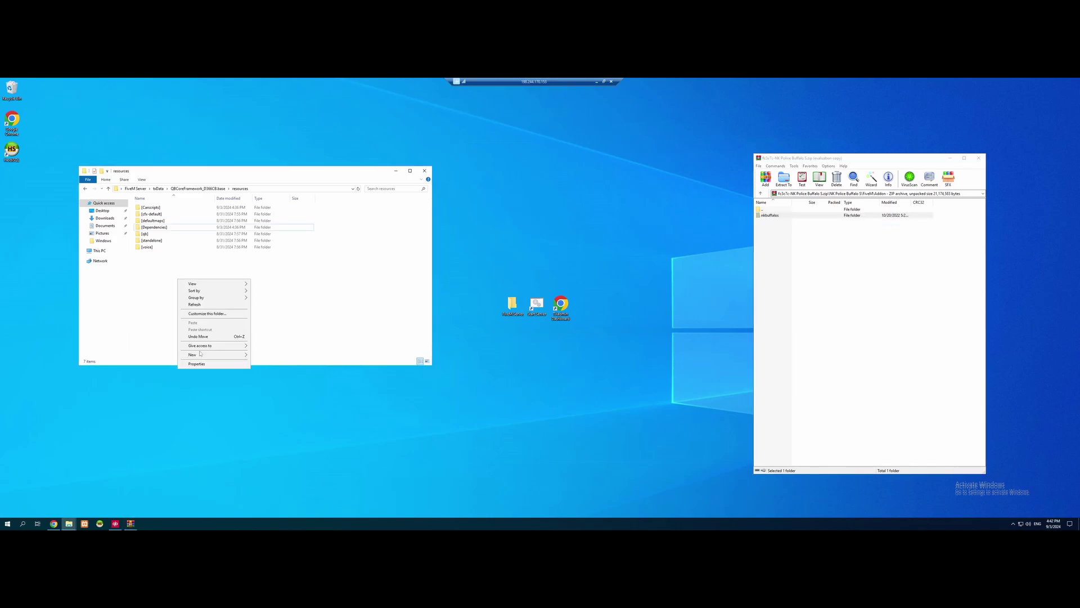
{"action": "mouse_move", "coordinate": [214, 356]}
{"action": "left_click", "coordinate": [264, 356]}
{"action": "type", "text": "["}
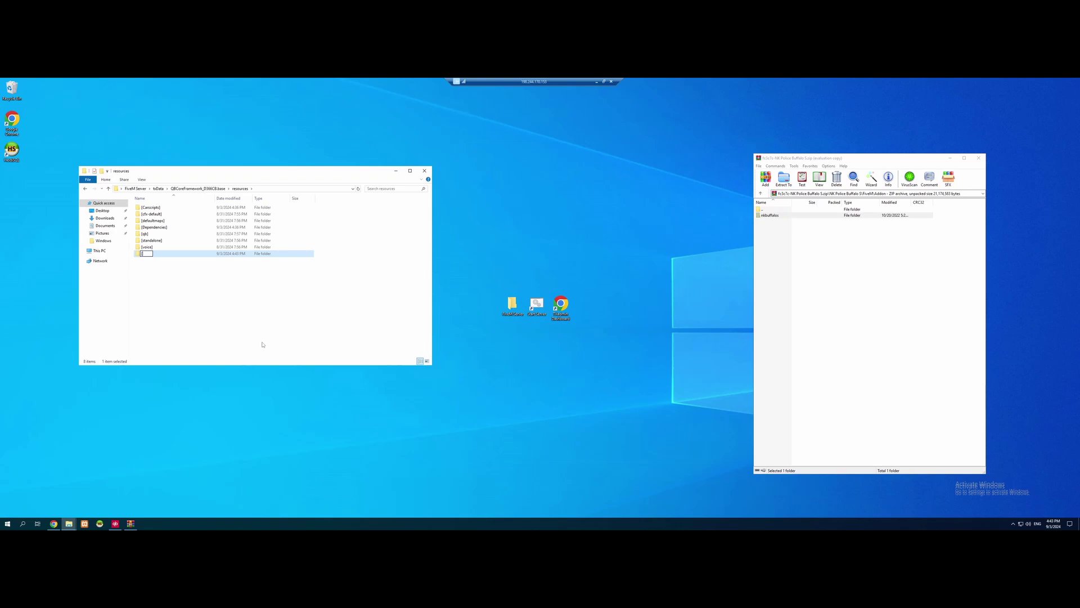
{"action": "type", "text": "EO"}
{"action": "key", "text": "Return"}
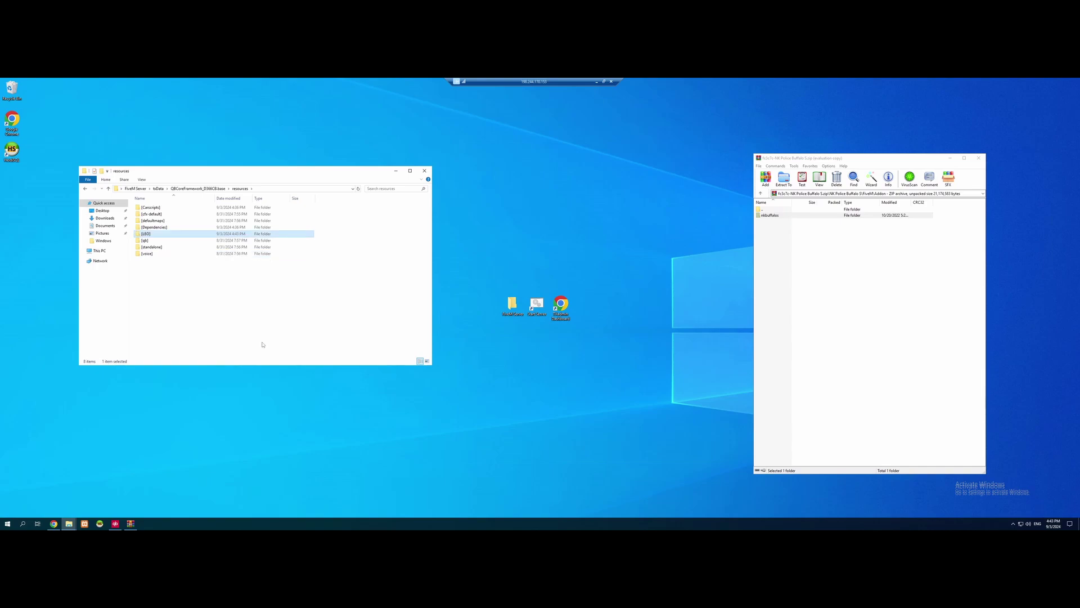
Extract the nkbuffalos folder from the archive into the [LEO] folder, and close the archive.
{"action": "double_click", "coordinate": [166, 235]}
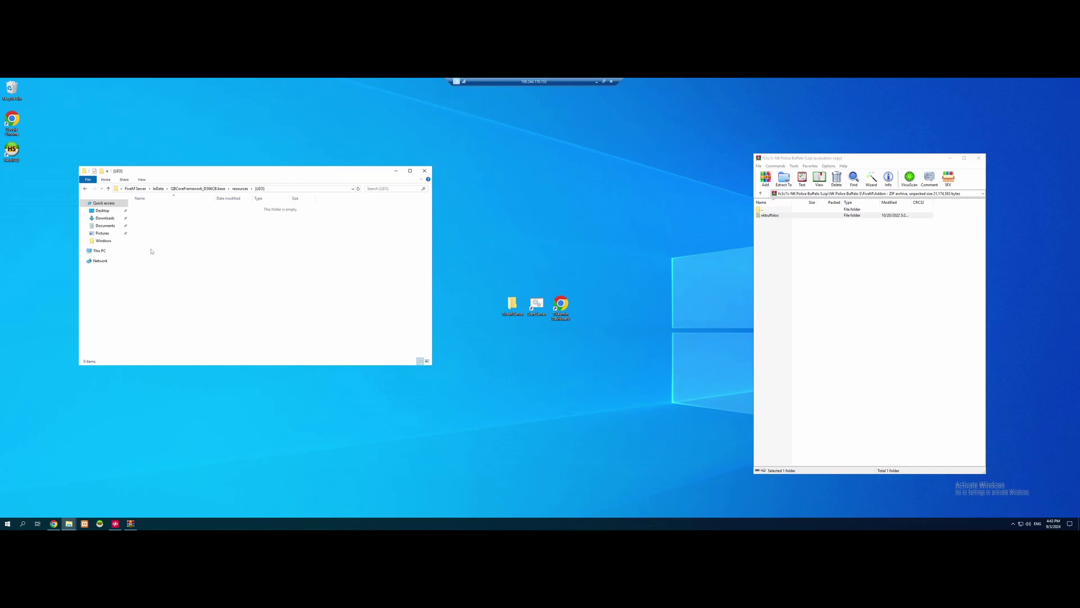
{"action": "left_click", "coordinate": [770, 216]}
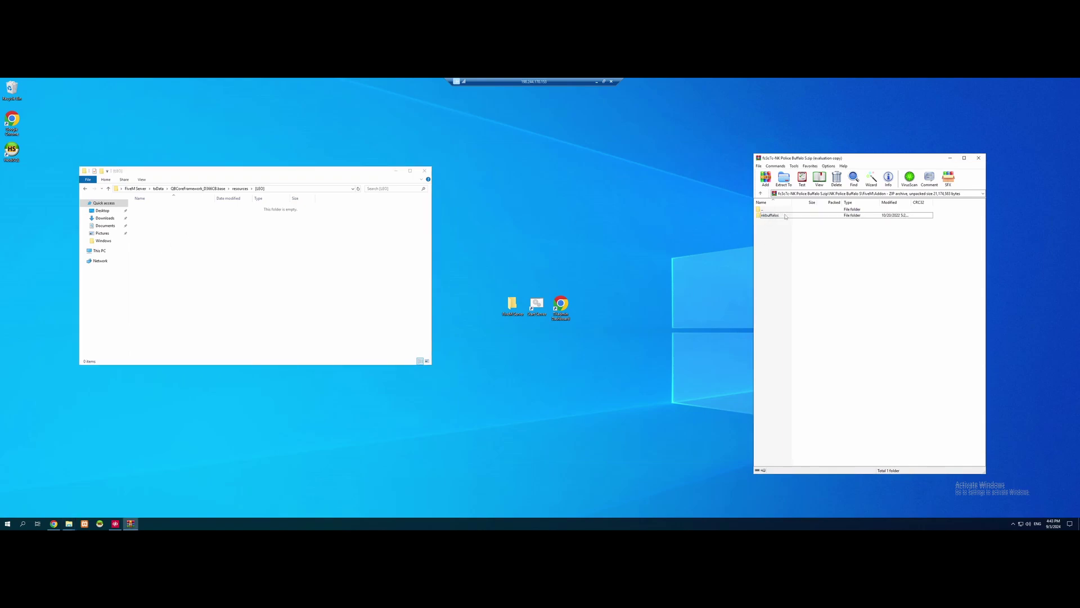
{"action": "left_click_drag", "start_coordinate": [786, 216], "coordinate": [265, 239]}
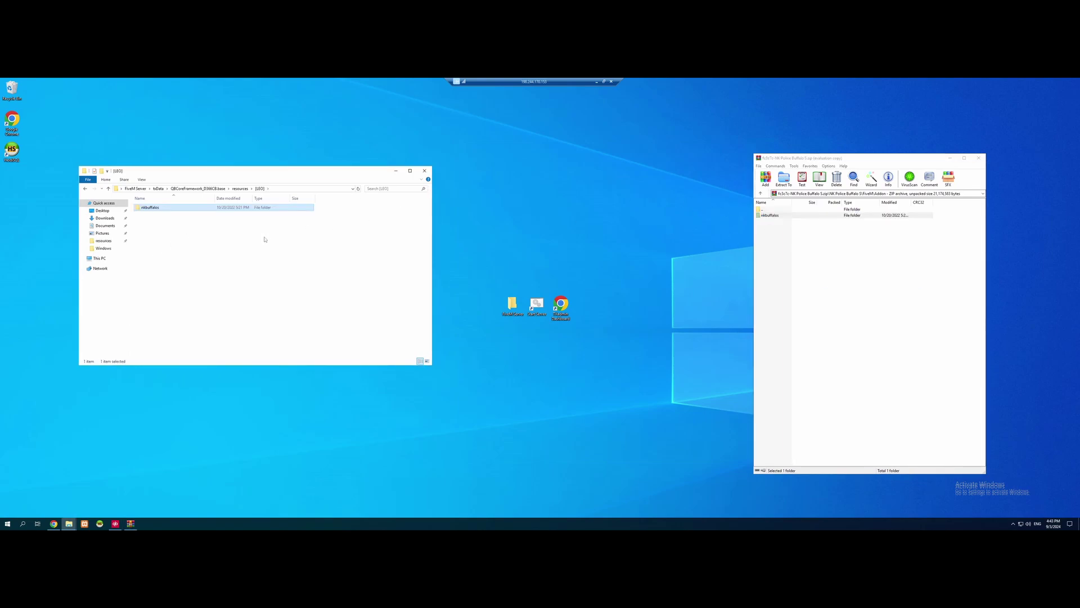
{"action": "left_click", "coordinate": [979, 160]}
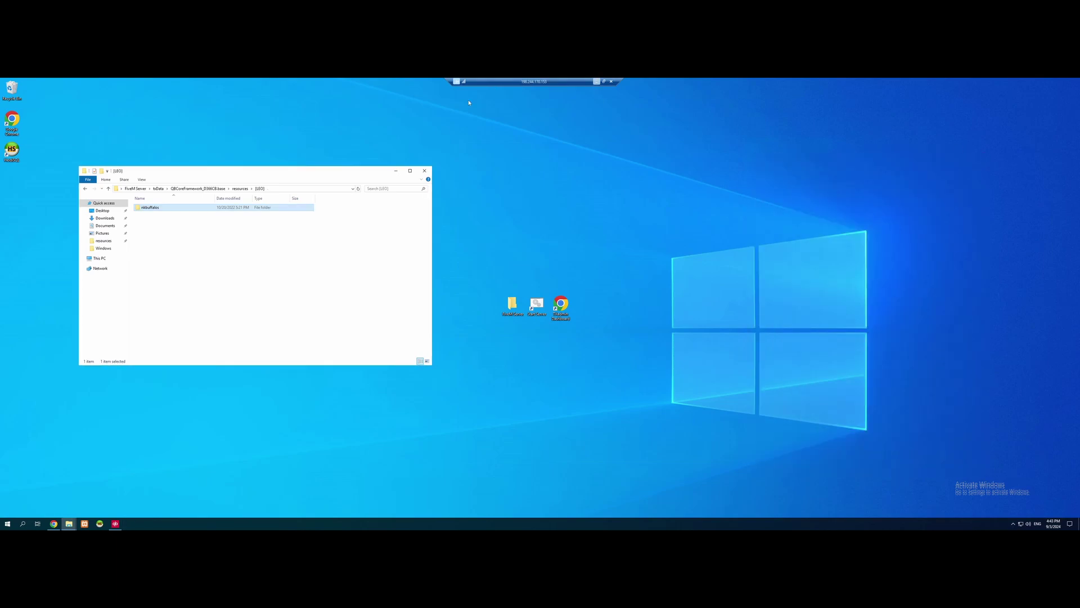
Move the [LEO] folder window to the opposite half of the desktop and return it to the resources folder.
{"action": "left_click_drag", "start_coordinate": [244, 176], "coordinate": [780, 191]}
{"action": "left_click", "coordinate": [775, 204]}
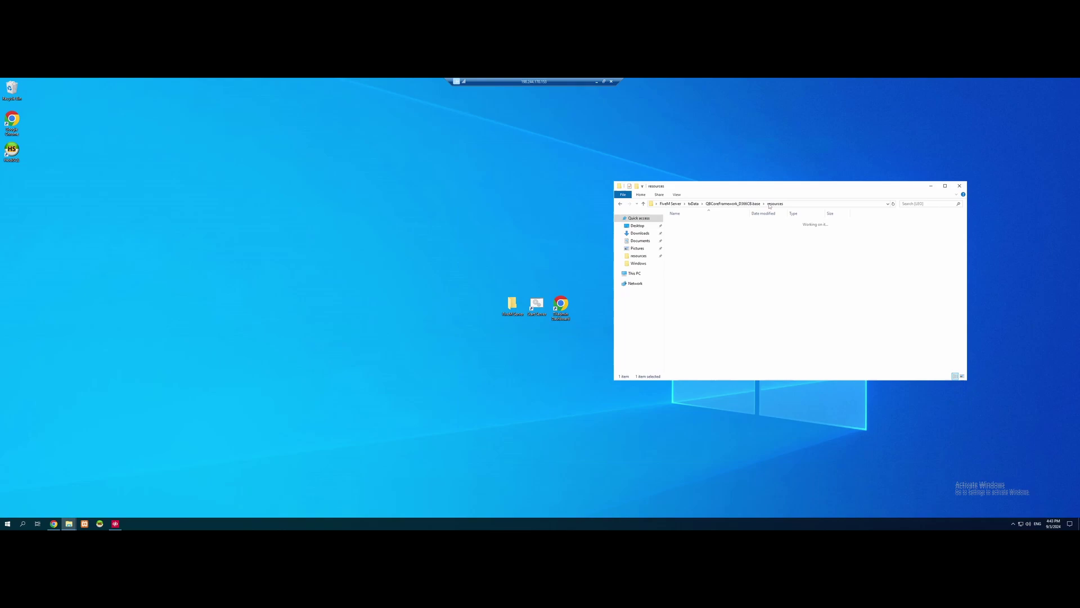
{"action": "left_click", "coordinate": [699, 250]}
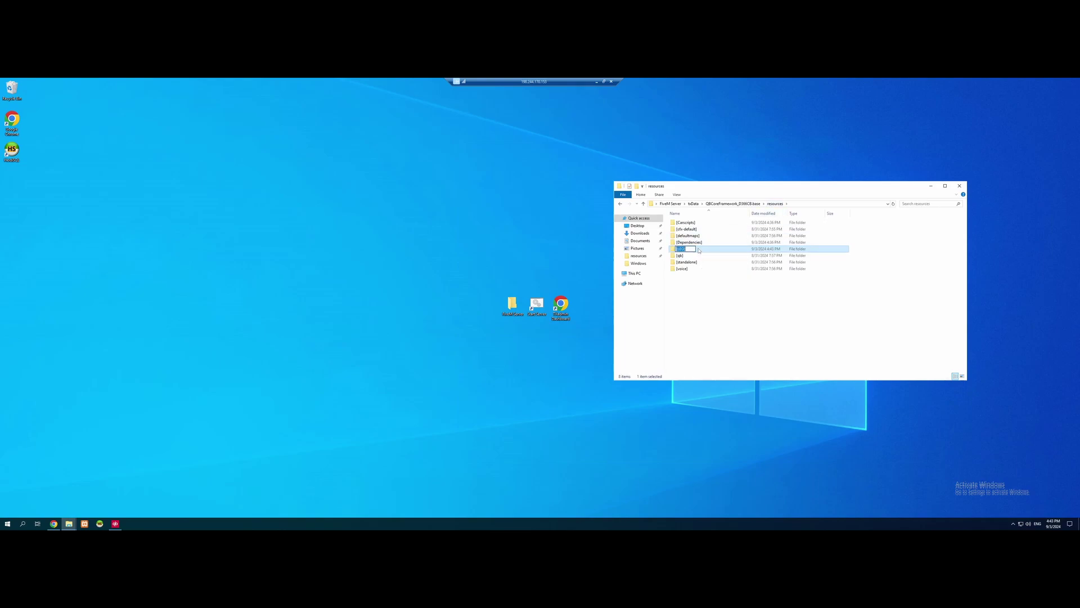
{"action": "left_click", "coordinate": [82, 392]}
Bring up the QBCoreFramework_D366CB.base folder and open server.cfg with Notepad, using it for all .cfg files.
{"action": "mouse_move", "coordinate": [69, 523]}
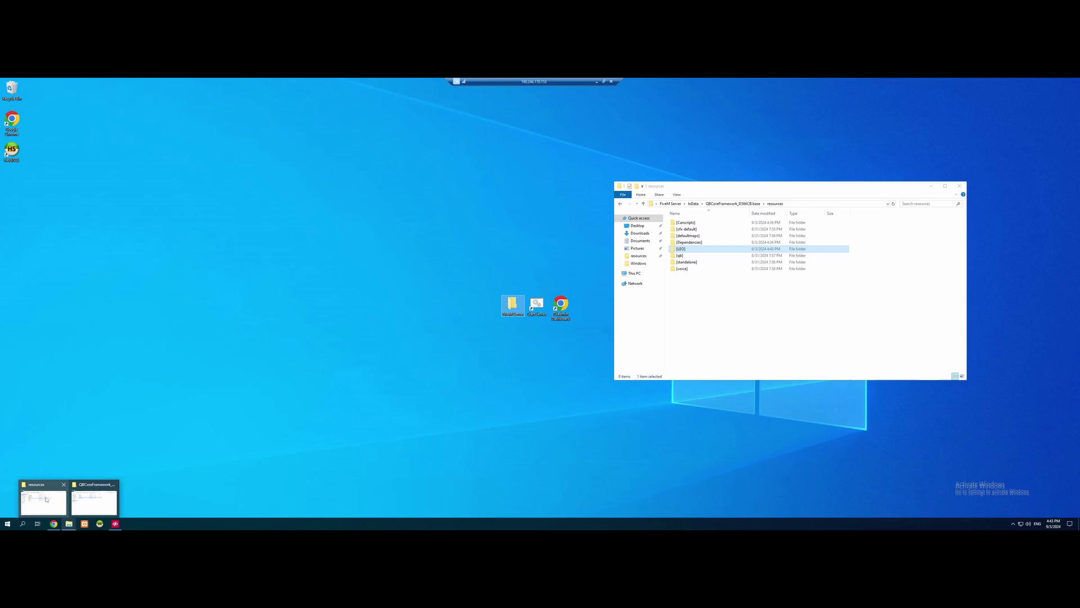
{"action": "left_click", "coordinate": [94, 502]}
{"action": "double_click", "coordinate": [133, 243]}
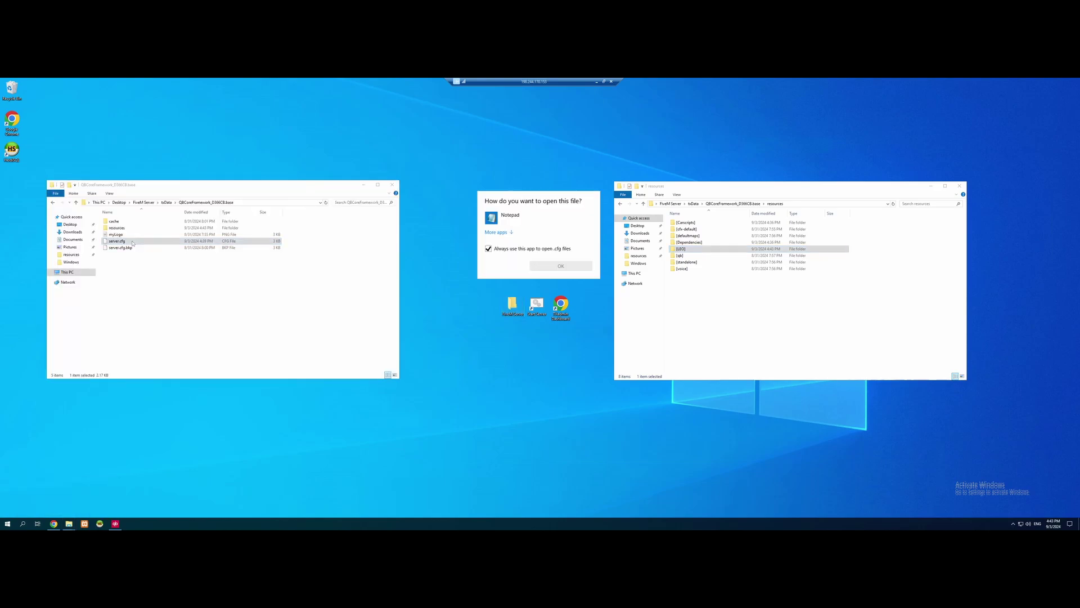
{"action": "left_click", "coordinate": [507, 216]}
{"action": "left_click", "coordinate": [561, 266]}
{"action": "scroll", "coordinate": [198, 280], "scroll_direction": "down", "scroll_amount": 2}
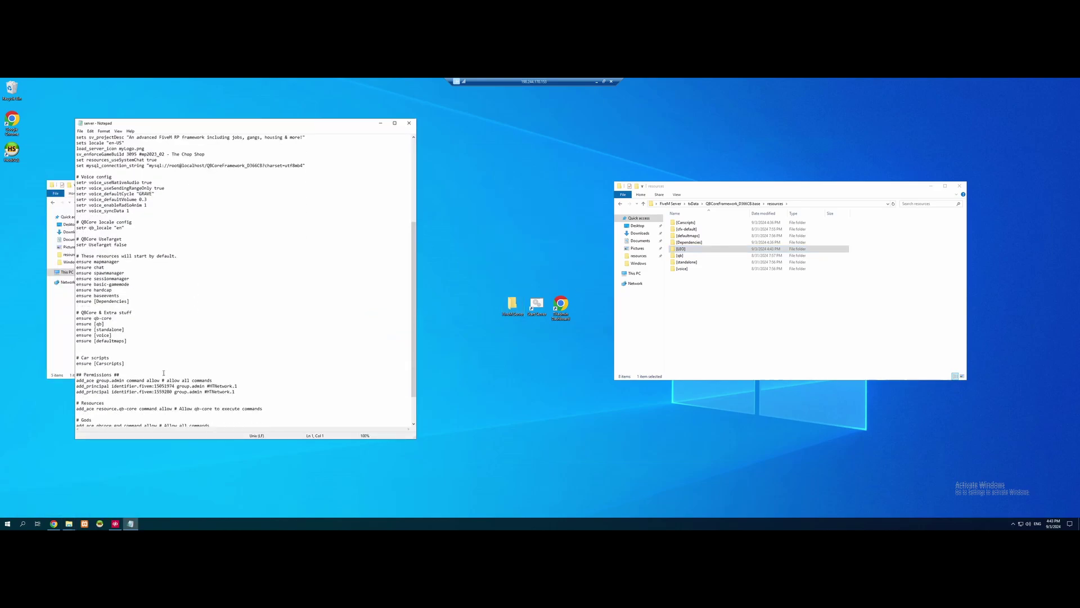
Add the comment line "# Car mods" below ensure [Carscripts], separated by a blank line.
{"action": "left_click", "coordinate": [132, 363]}
{"action": "key", "text": "Return"}
{"action": "key", "text": "Return"}
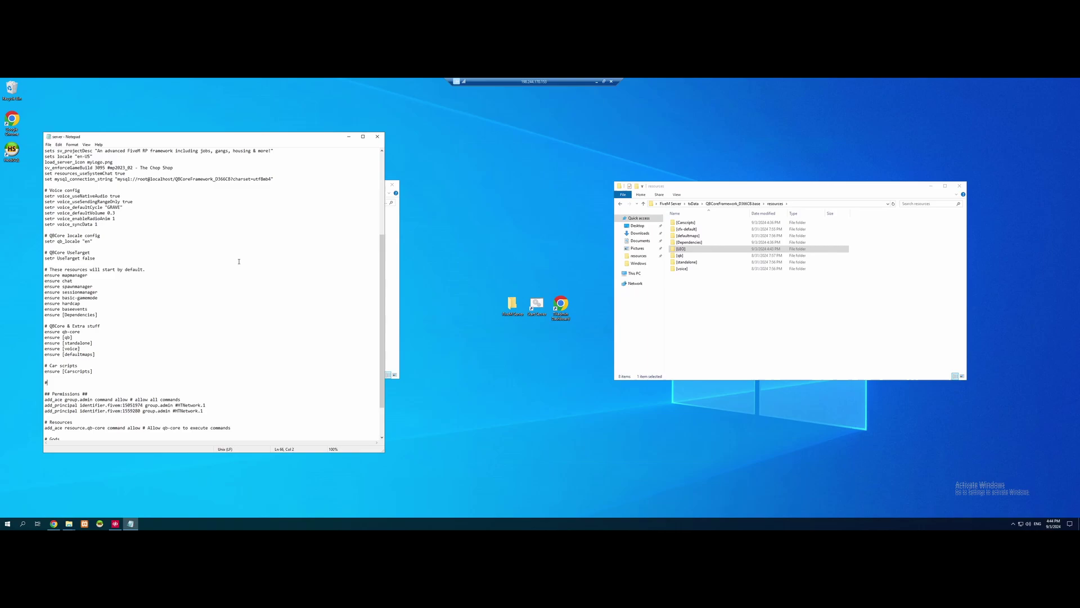
{"action": "type", "text": "# Car mods"}
{"action": "key", "text": "Return"}
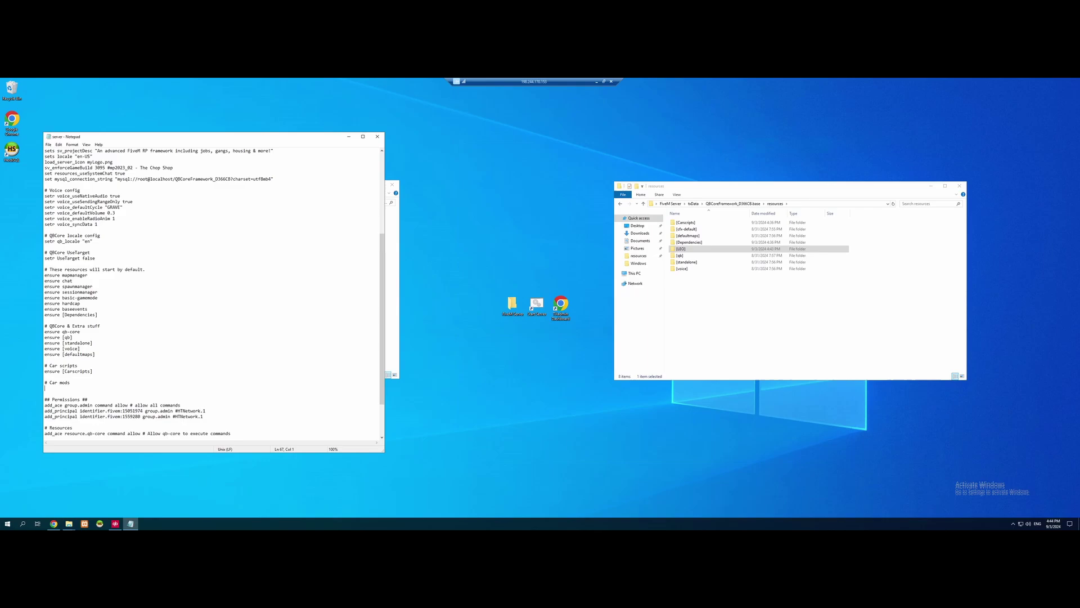
Add the line "ensure [LEO]" under the Car mods comment, copying the folder name from the resources folder.
{"action": "type", "text": "ensure"}
{"action": "left_click", "coordinate": [693, 250]}
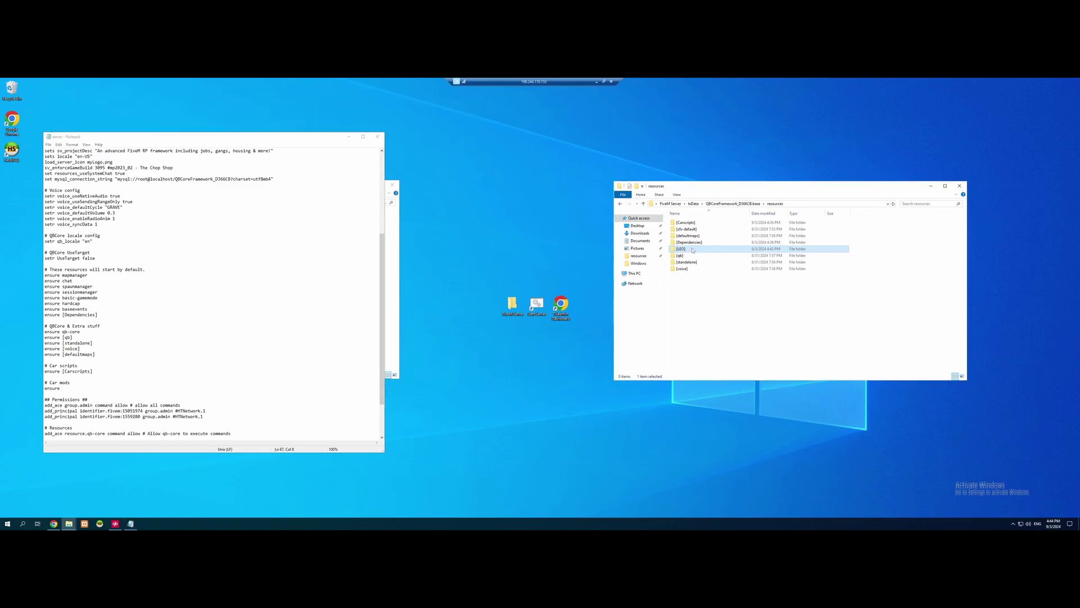
{"action": "left_click", "coordinate": [687, 252]}
{"action": "key", "text": "ctrl+c"}
{"action": "left_click", "coordinate": [64, 389]}
{"action": "key", "text": "ctrl+v"}
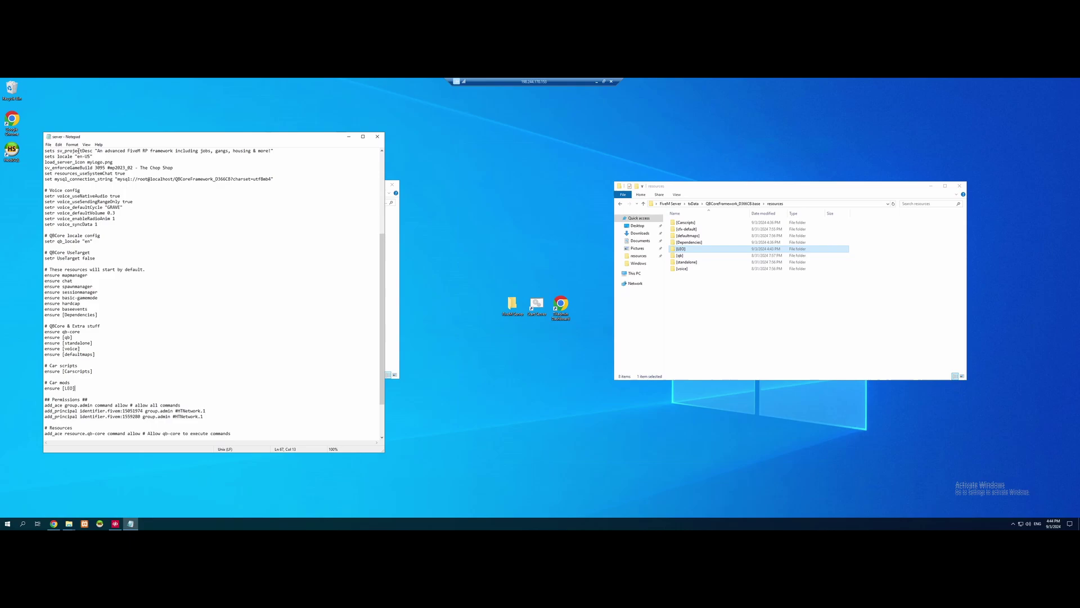
Save the server.cfg changes and close Notepad.
{"action": "left_click", "coordinate": [48, 144]}
{"action": "left_click", "coordinate": [76, 173]}
{"action": "left_click", "coordinate": [378, 136]}
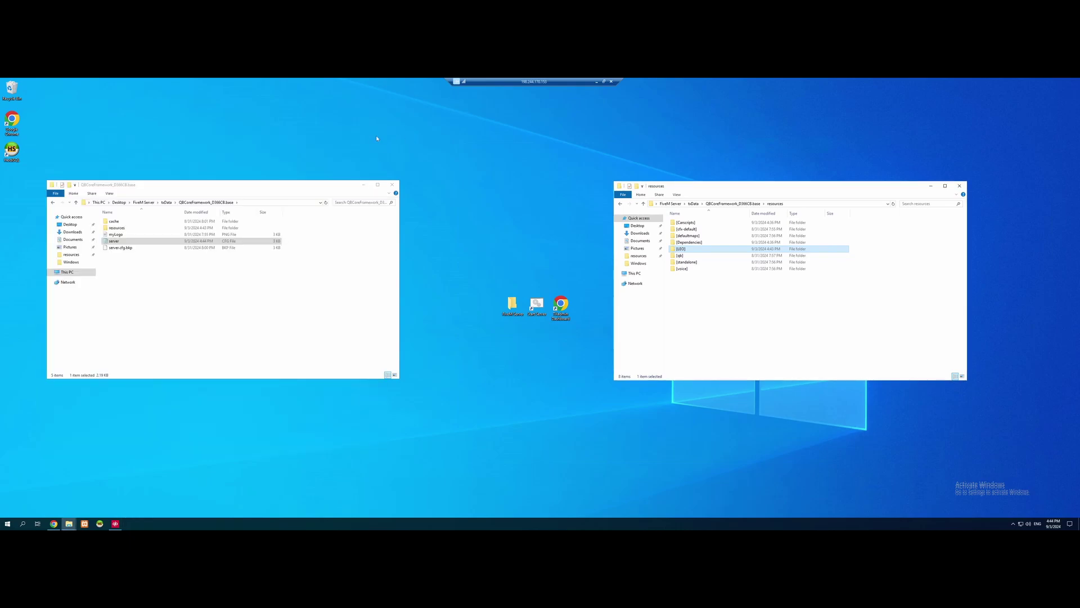
Open the nkbuffalos folder inside [LEO] and examine the vehicle files in its stream folder.
{"action": "left_click", "coordinate": [686, 249]}
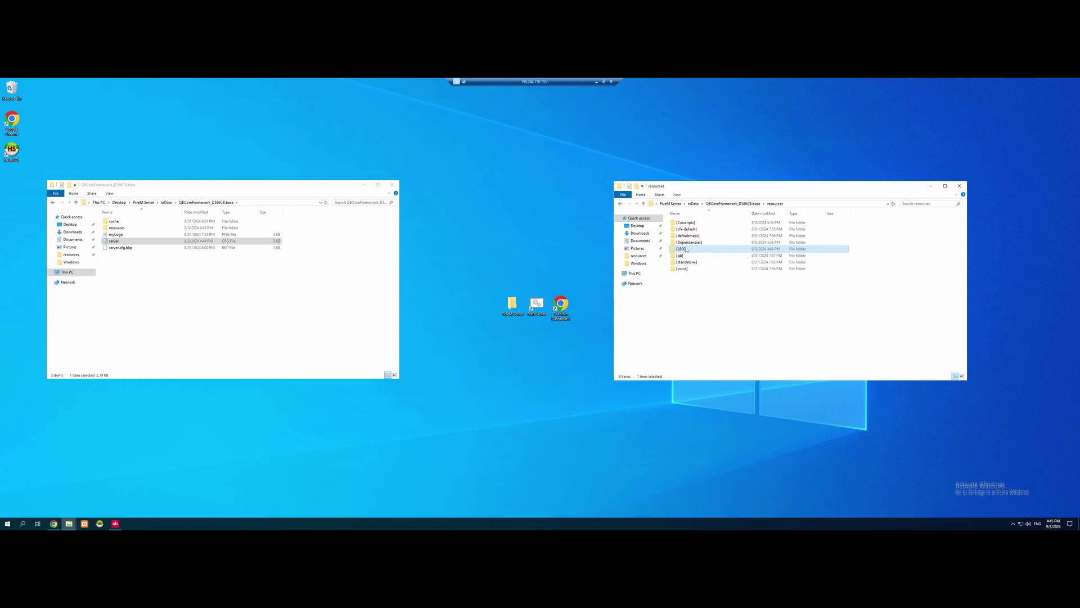
{"action": "double_click", "coordinate": [686, 250]}
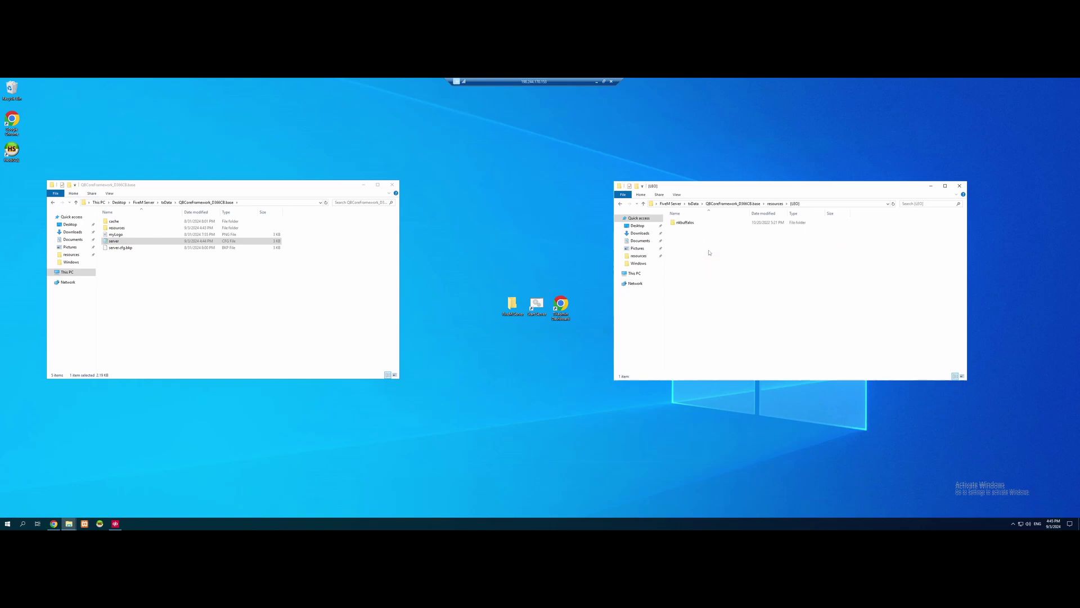
{"action": "double_click", "coordinate": [685, 222]}
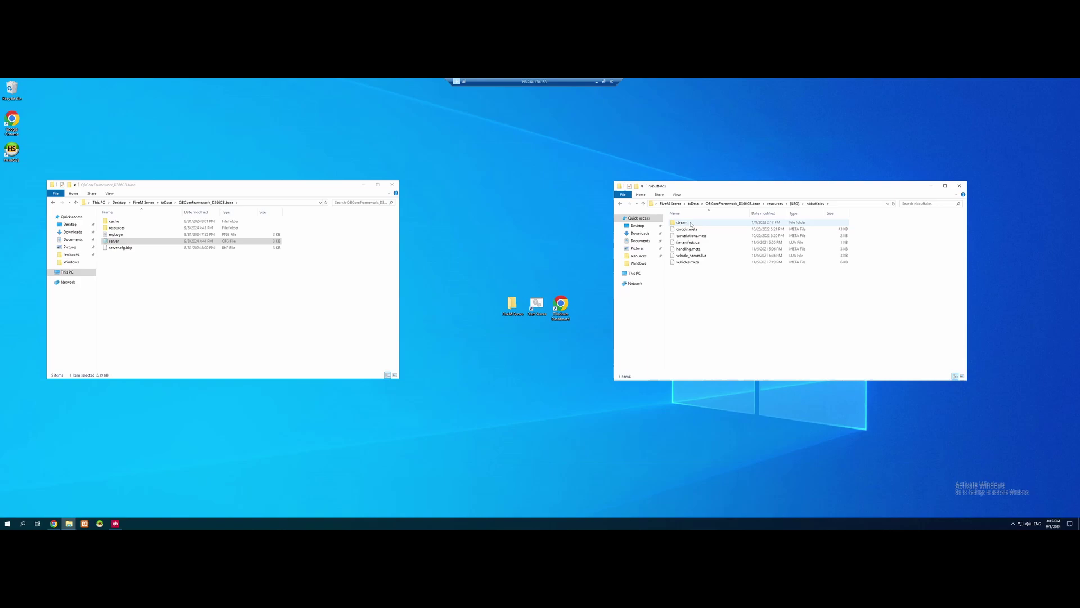
{"action": "double_click", "coordinate": [691, 223]}
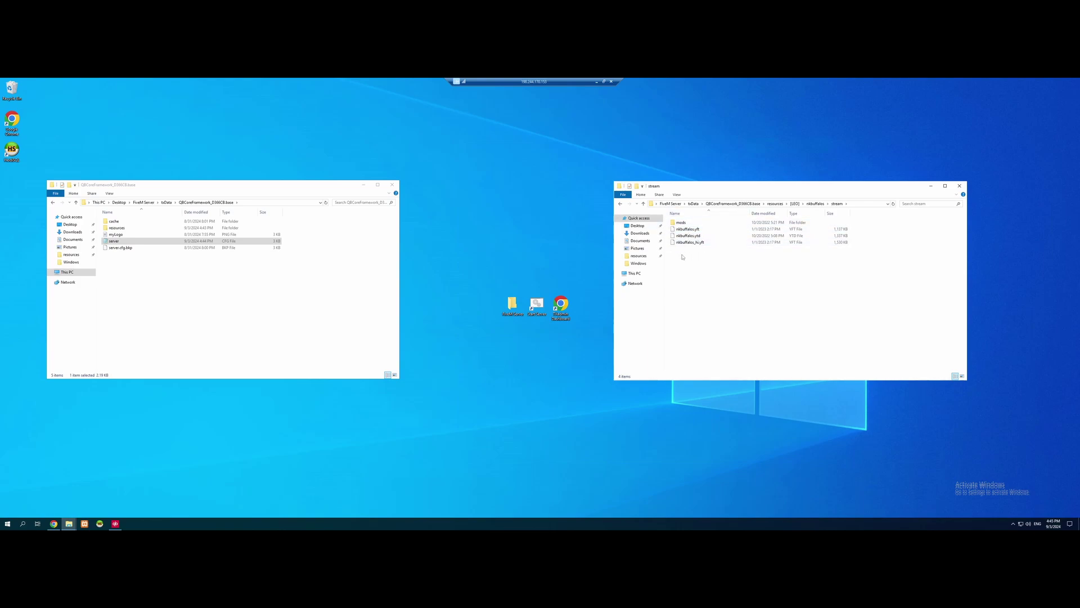
Go to the qb-policejob folder inside the [qb] folder of the server resources, keeping the nkbuffalos stream folder open alongside.
{"action": "mouse_move", "coordinate": [198, 190]}
{"action": "left_mouse_down"}
{"action": "mouse_move", "coordinate": [225, 169]}
{"action": "mouse_move", "coordinate": [216, 182]}
{"action": "left_mouse_up"}
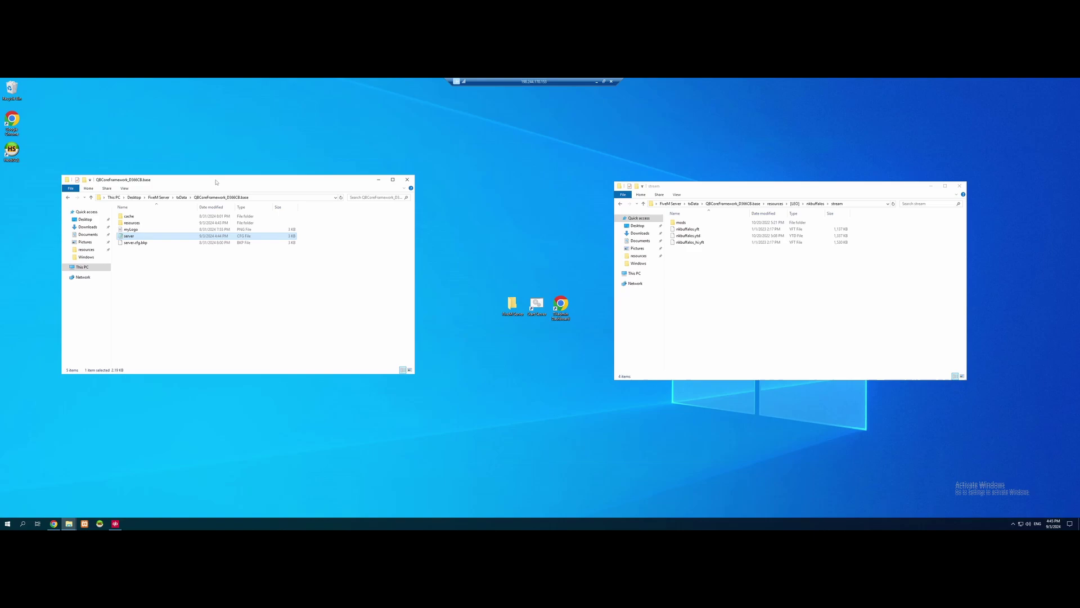
{"action": "double_click", "coordinate": [142, 223]}
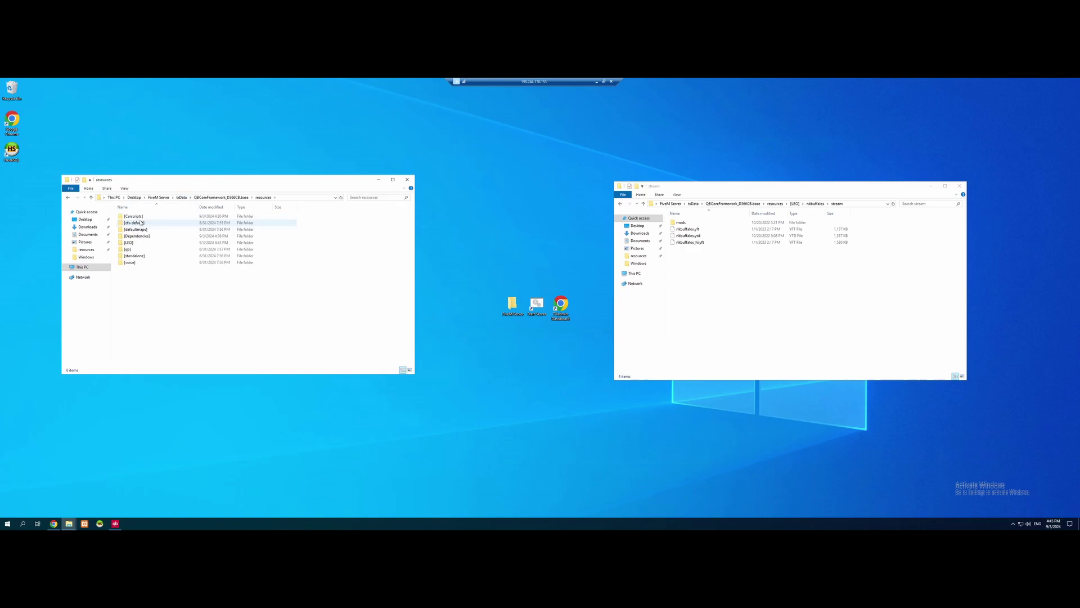
{"action": "double_click", "coordinate": [132, 250]}
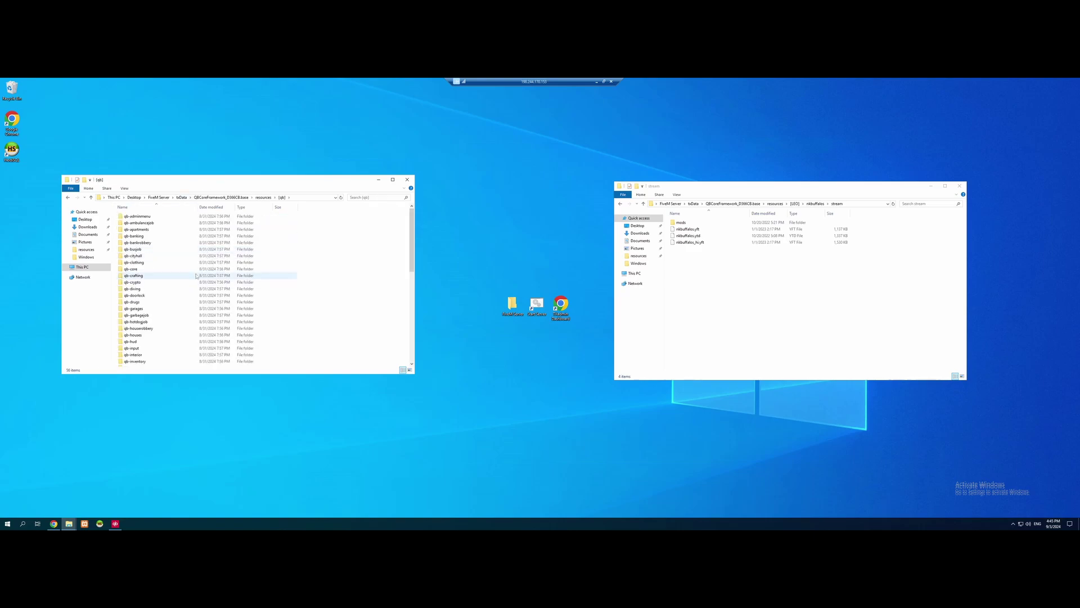
{"action": "scroll", "coordinate": [194, 276], "scroll_direction": "down", "scroll_amount": 5}
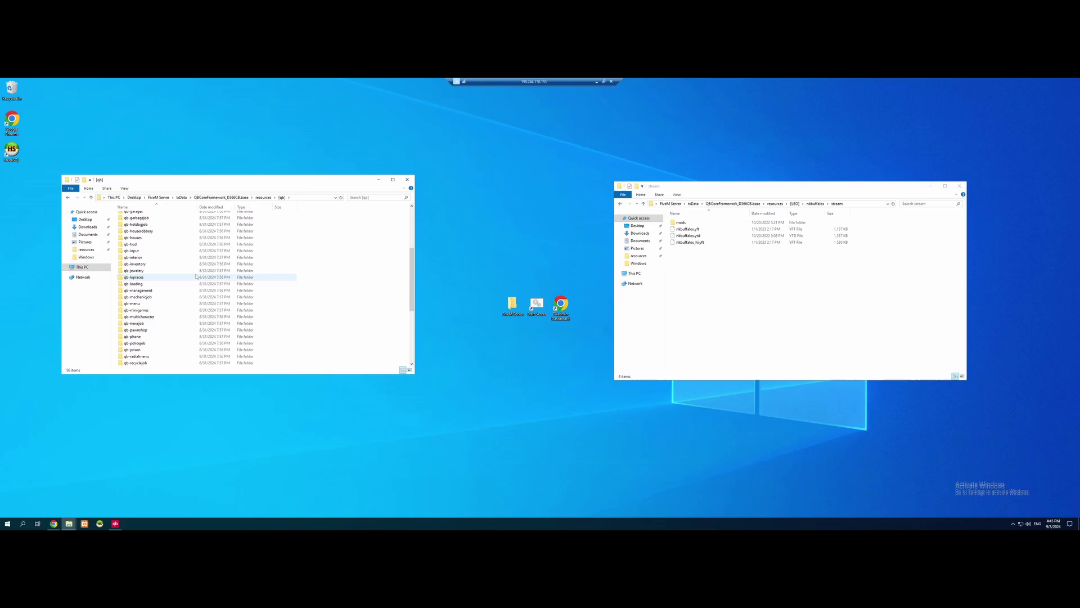
{"action": "double_click", "coordinate": [150, 343]}
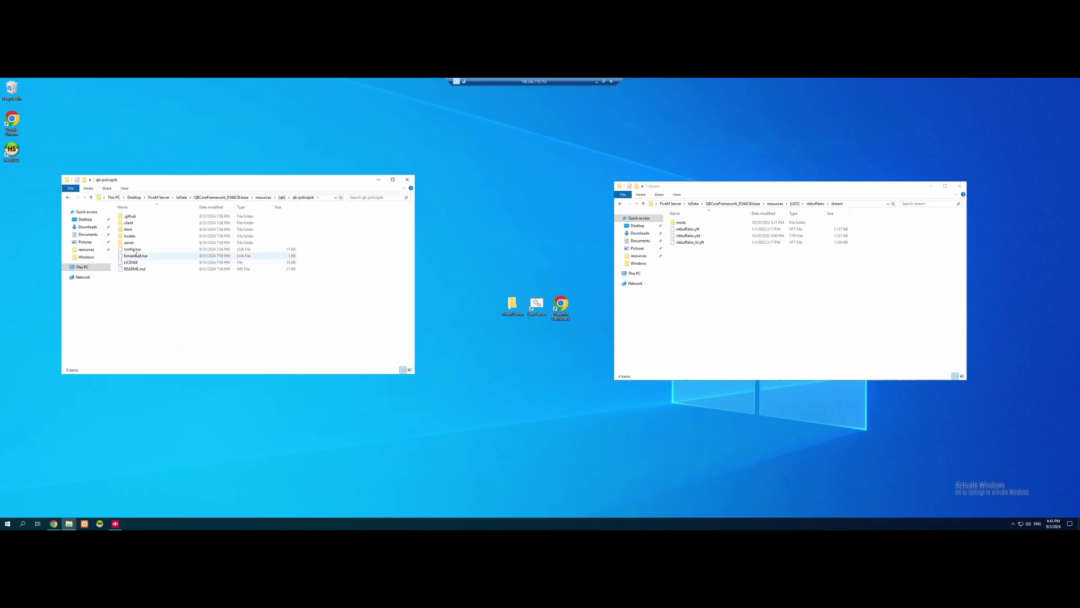
Open the qb-policejob config.lua file in Notepad and place its window between the two folder windows.
{"action": "left_click", "coordinate": [135, 250]}
{"action": "double_click", "coordinate": [137, 251]}
{"action": "left_click", "coordinate": [529, 225]}
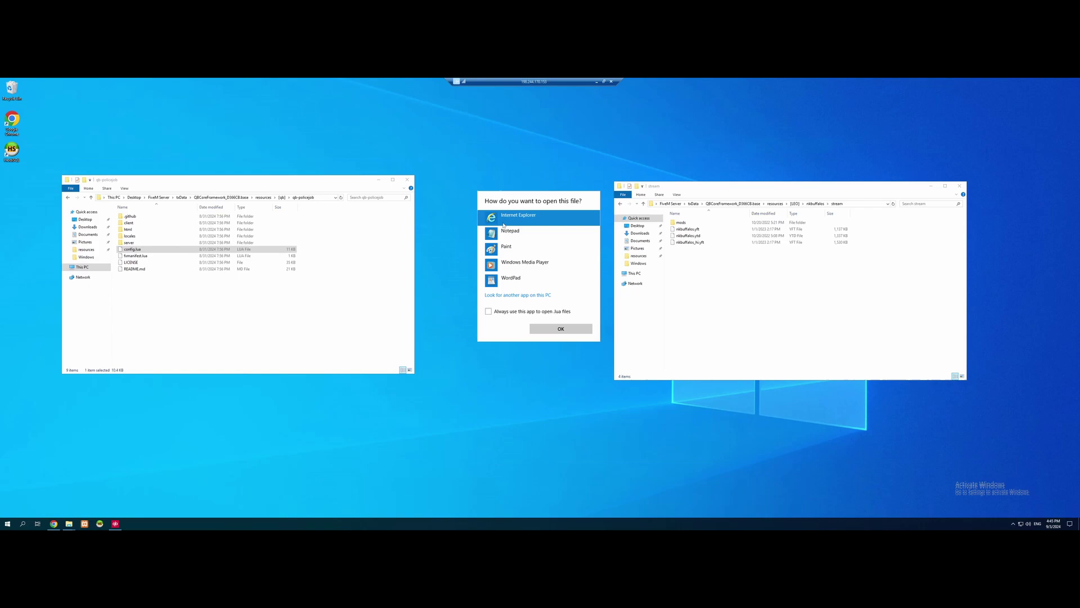
{"action": "left_click", "coordinate": [513, 237]}
{"action": "left_click", "coordinate": [572, 329]}
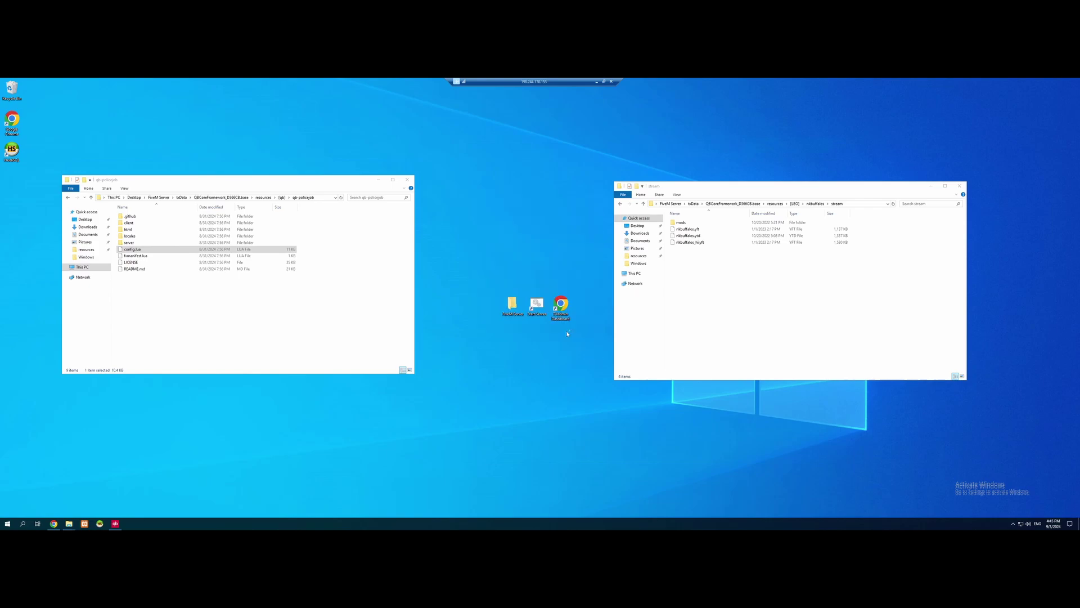
{"action": "left_click_drag", "start_coordinate": [162, 138], "coordinate": [379, 143]}
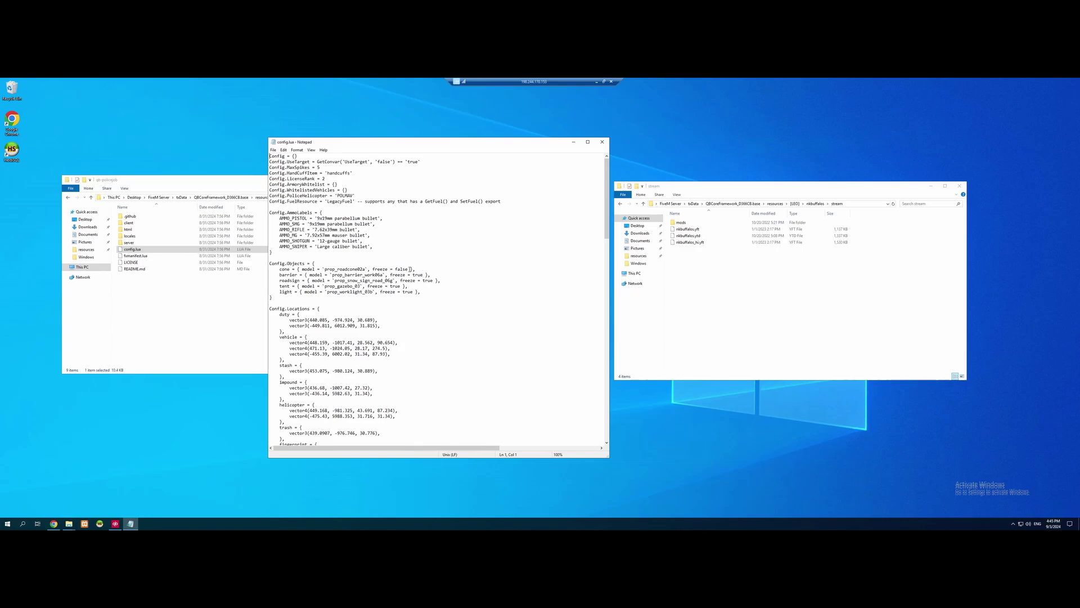
Duplicate the line sheriff2 = 'Sheriff Car 2', directly below itself in the grade 0 list of Config.AuthorizedVehicles.
{"action": "scroll", "coordinate": [427, 246], "scroll_direction": "down", "scroll_amount": 13}
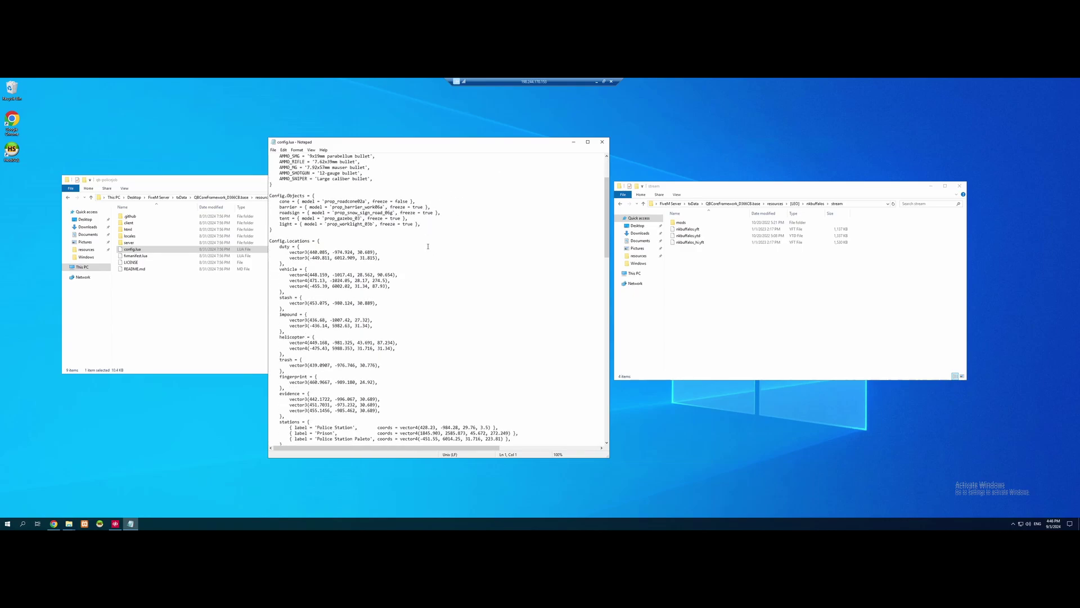
{"action": "scroll", "coordinate": [428, 245], "scroll_direction": "down", "scroll_amount": 16}
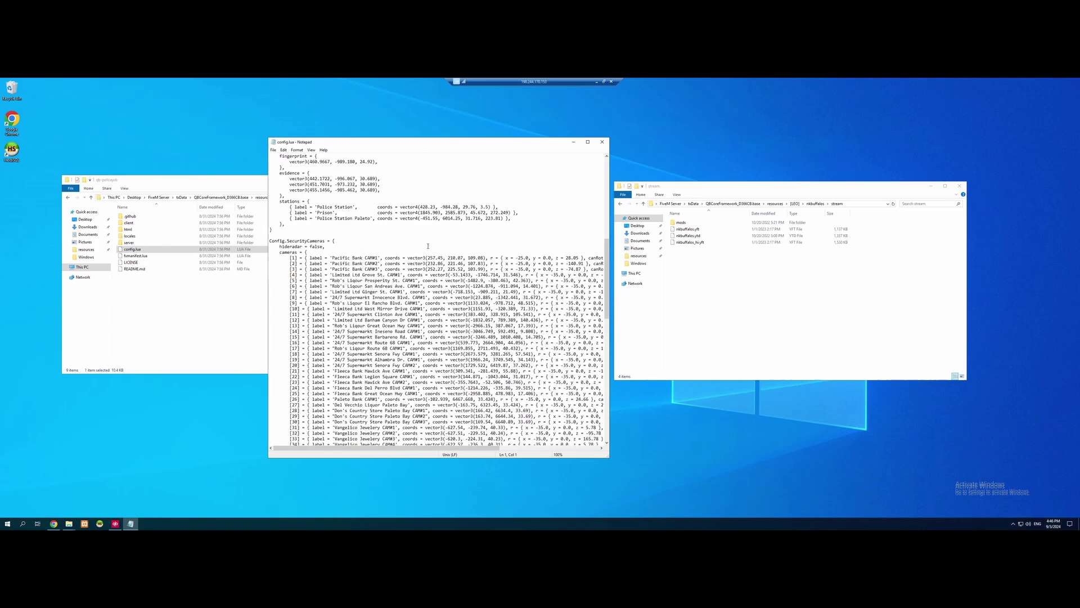
{"action": "scroll", "coordinate": [428, 246], "scroll_direction": "down", "scroll_amount": 7}
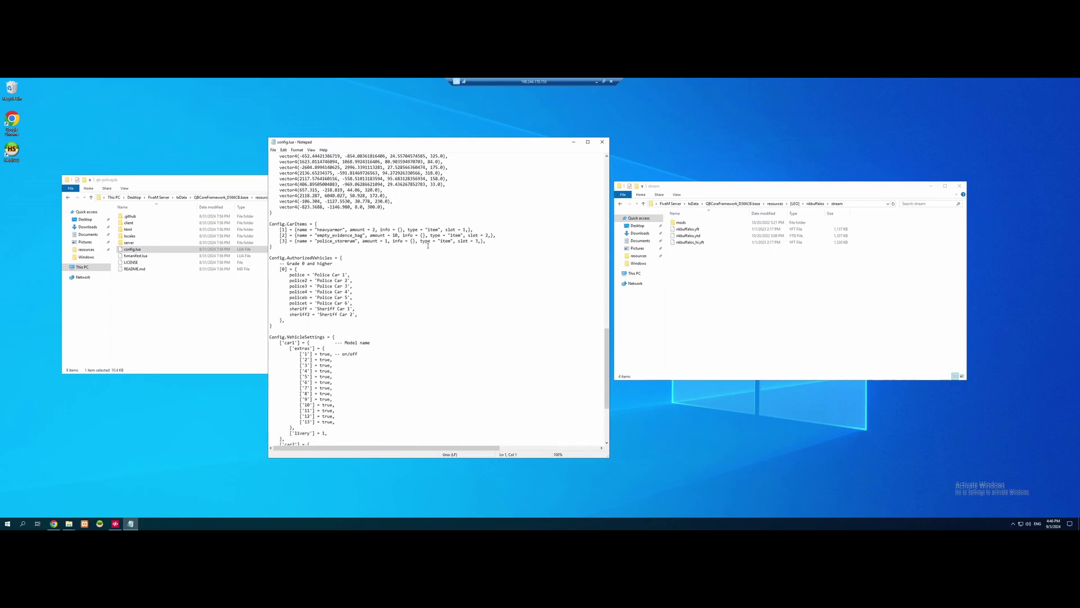
{"action": "left_click", "coordinate": [363, 314]}
{"action": "scroll", "coordinate": [314, 308], "scroll_direction": "up", "scroll_amount": 2}
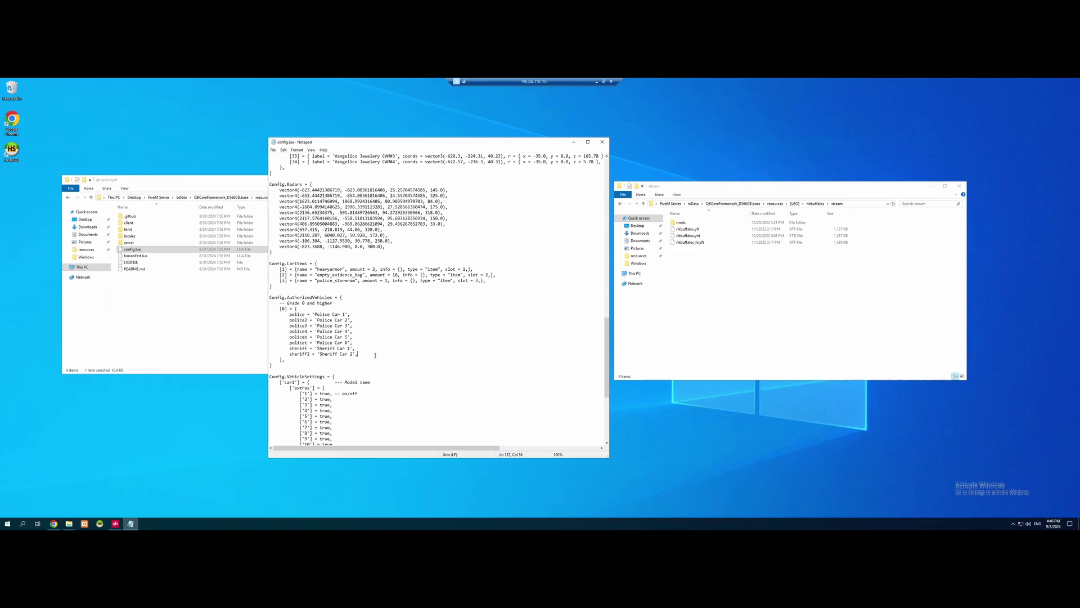
{"action": "left_click_drag", "start_coordinate": [355, 355], "coordinate": [287, 352]}
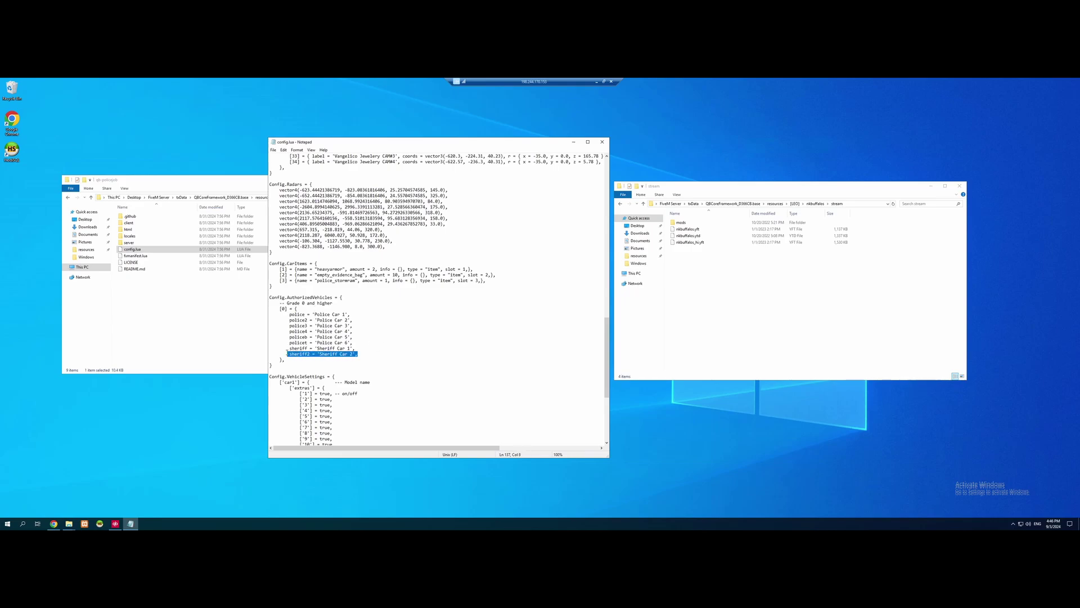
{"action": "left_click", "coordinate": [362, 353]}
{"action": "key", "text": "Return"}
{"action": "type", "text": "sheriff2 = 'Sheriff Car 2',"}
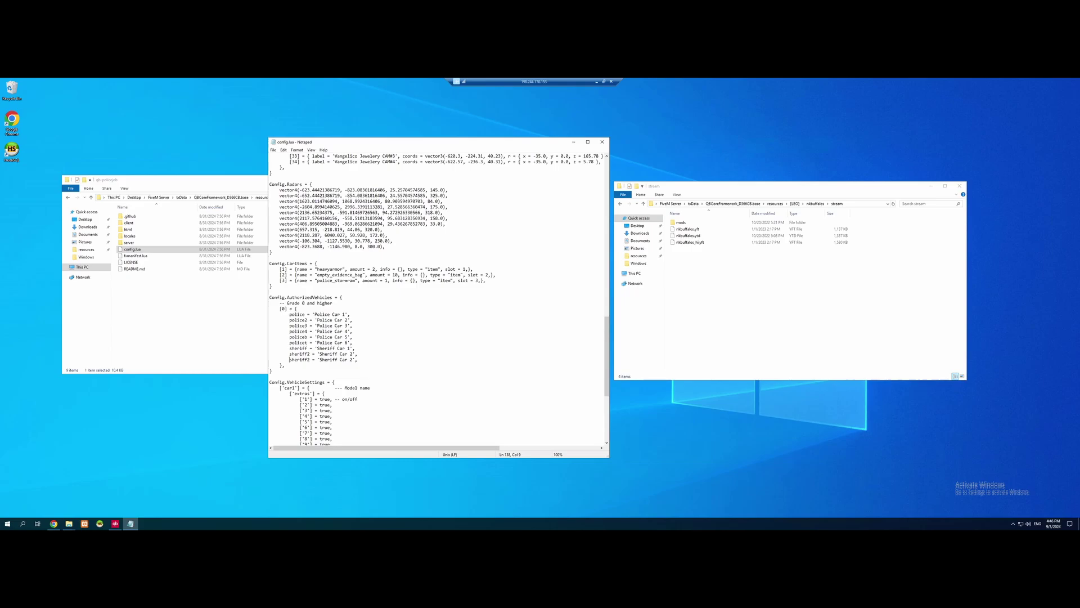
Replace the model name in the duplicated line with nkbuffalos, copied from the .yft file name in the stream folder.
{"action": "left_click", "coordinate": [699, 230]}
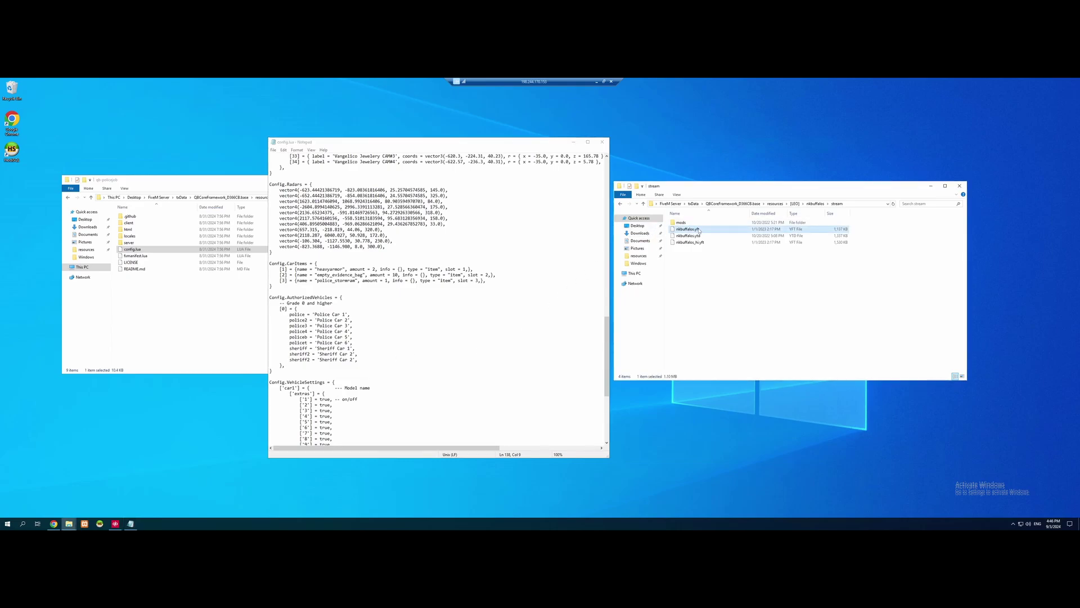
{"action": "left_click", "coordinate": [699, 230]}
{"action": "key", "text": "ctrl+c"}
{"action": "double_click", "coordinate": [294, 360]}
{"action": "key", "text": "ctrl+v"}
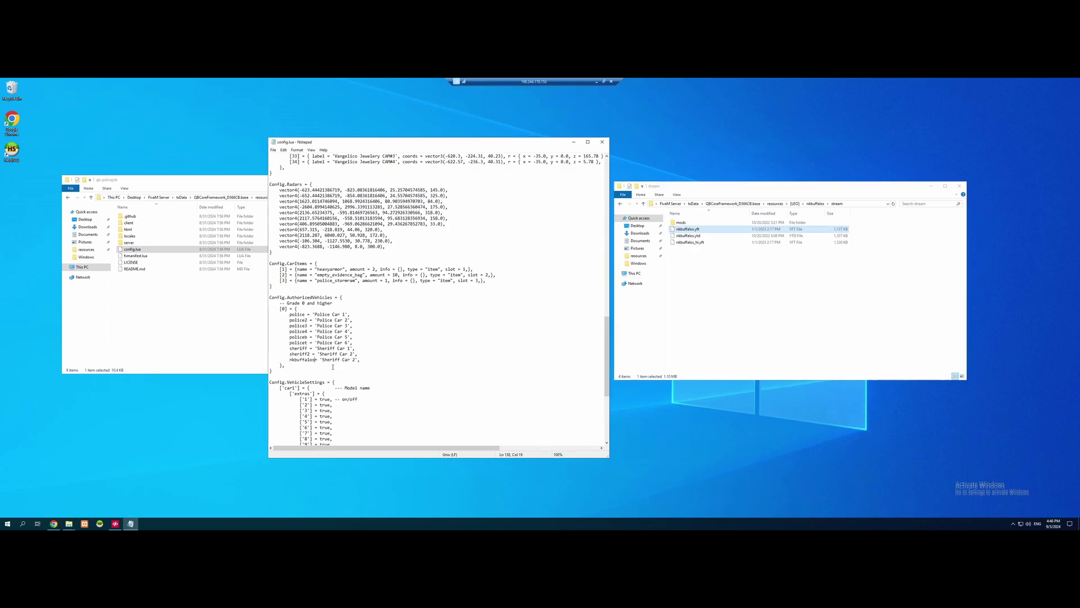
Change the display label of the nkbuffalos entry to 'Police Buffalo'.
{"action": "left_click", "coordinate": [308, 343]}
{"action": "left_click_drag", "start_coordinate": [324, 360], "coordinate": [356, 360]}
{"action": "type", "text": "Police Buffalos"}
{"action": "key", "text": "BackSpace"}
Save config.lua, then close Notepad and both File Explorer windows.
{"action": "left_click", "coordinate": [274, 150]}
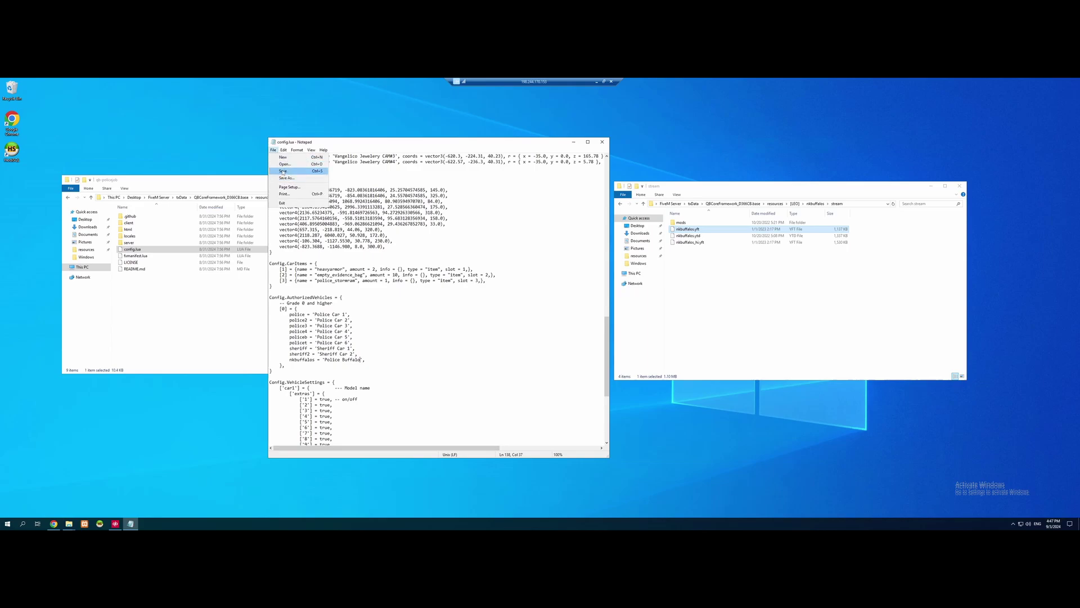
{"action": "left_click", "coordinate": [284, 174]}
{"action": "left_click", "coordinate": [602, 141]}
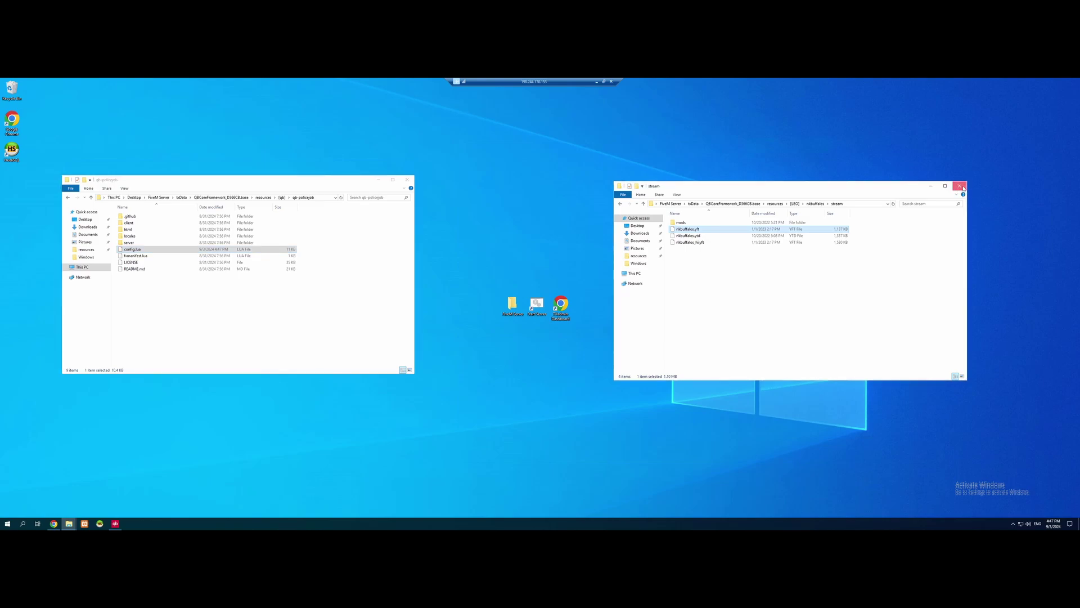
{"action": "left_click", "coordinate": [963, 188]}
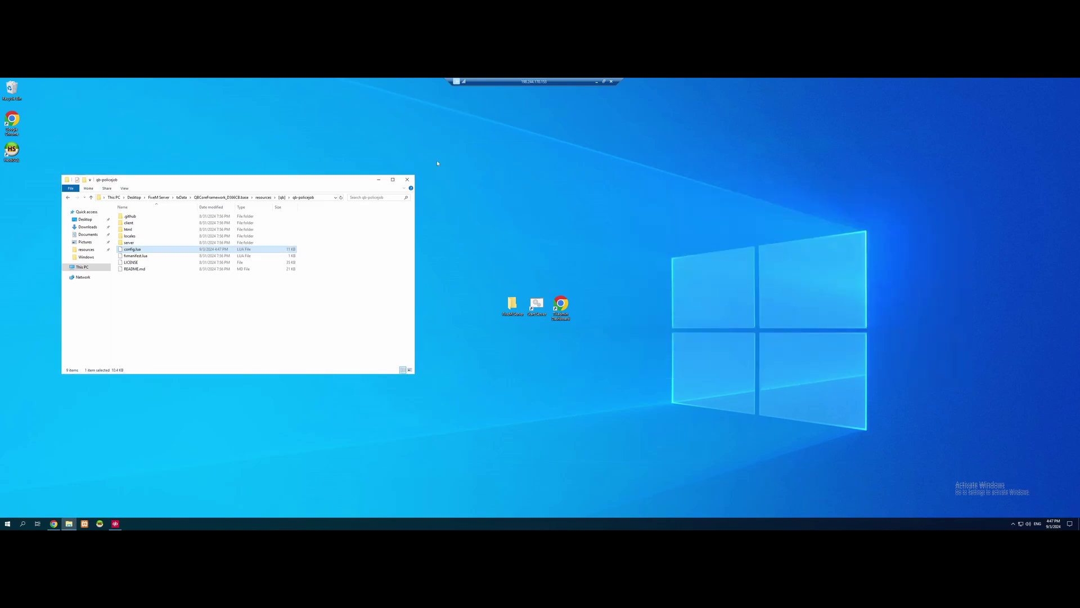
{"action": "left_click", "coordinate": [408, 179]}
Switch to the txAdmin dashboard in Chrome, log in, and restart the server, confirming the restart.
{"action": "left_click", "coordinate": [562, 307]}
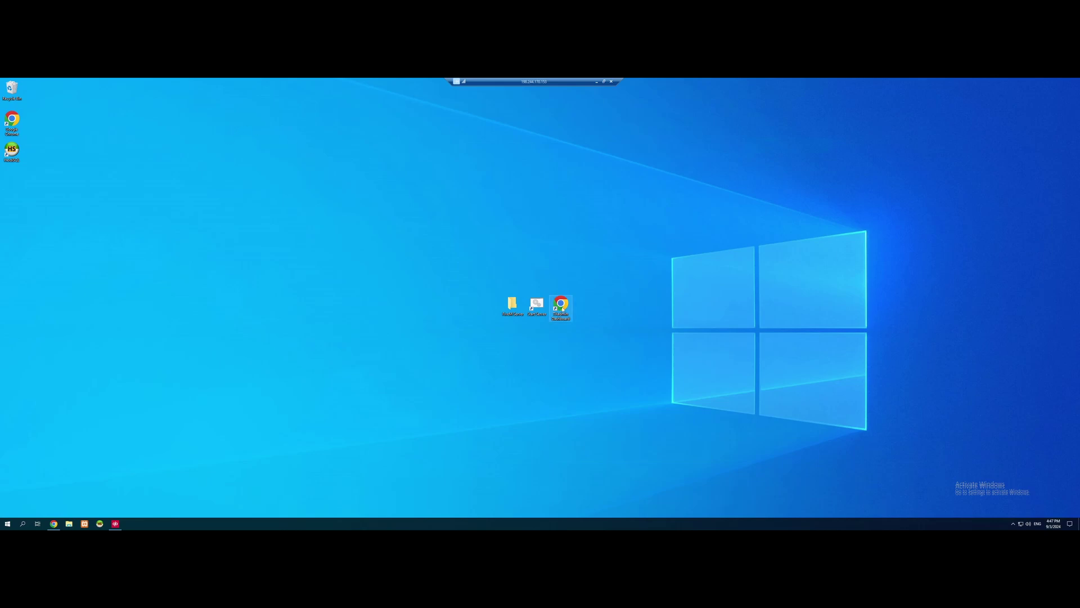
{"action": "double_click", "coordinate": [561, 308]}
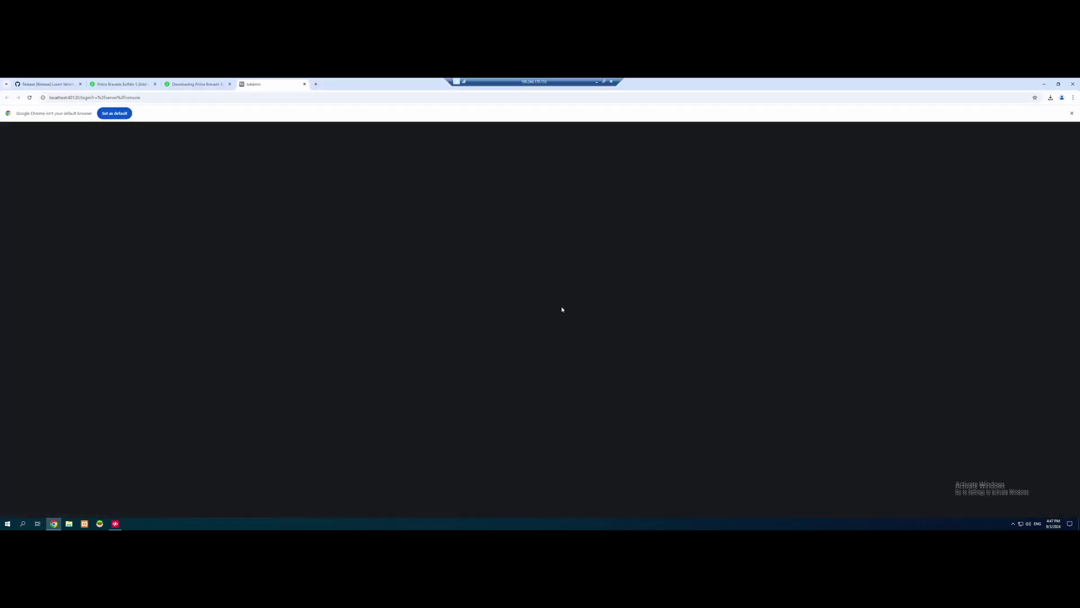
{"action": "left_click", "coordinate": [544, 366]}
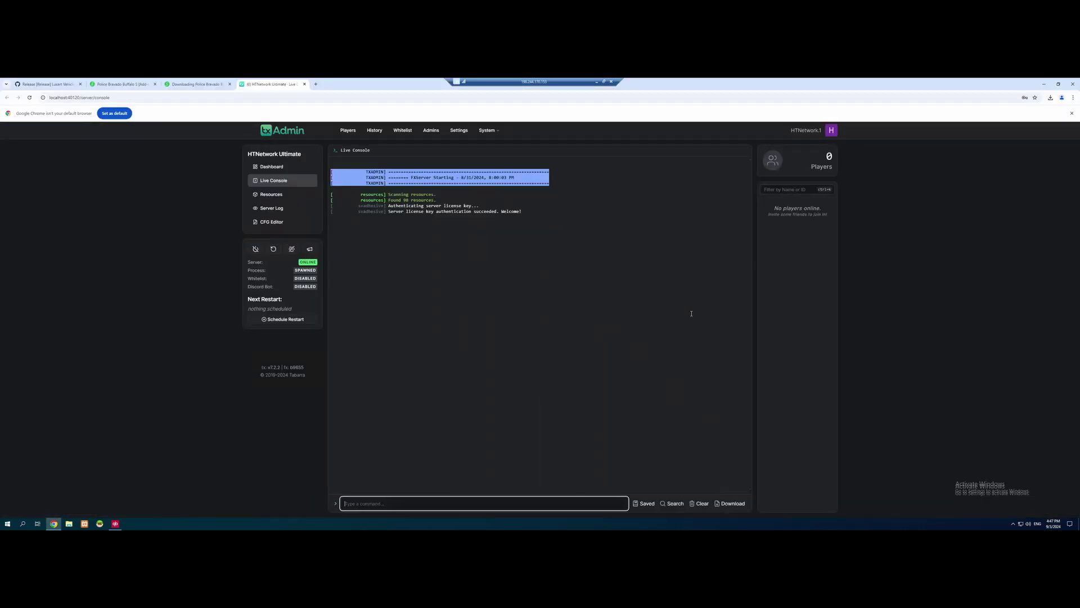
{"action": "left_click", "coordinate": [273, 249]}
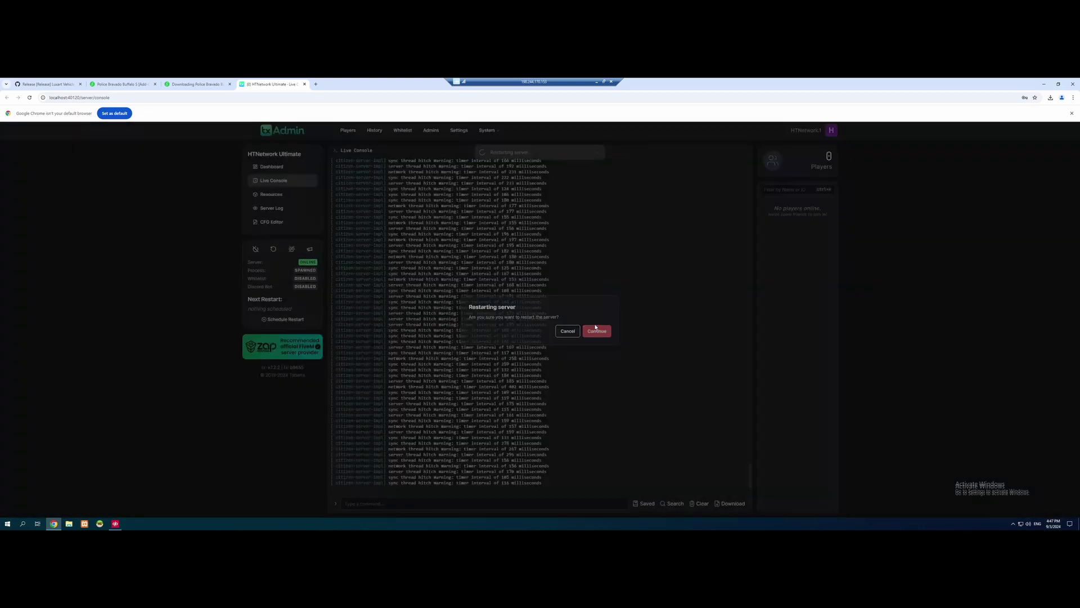
{"action": "left_click", "coordinate": [597, 330]}
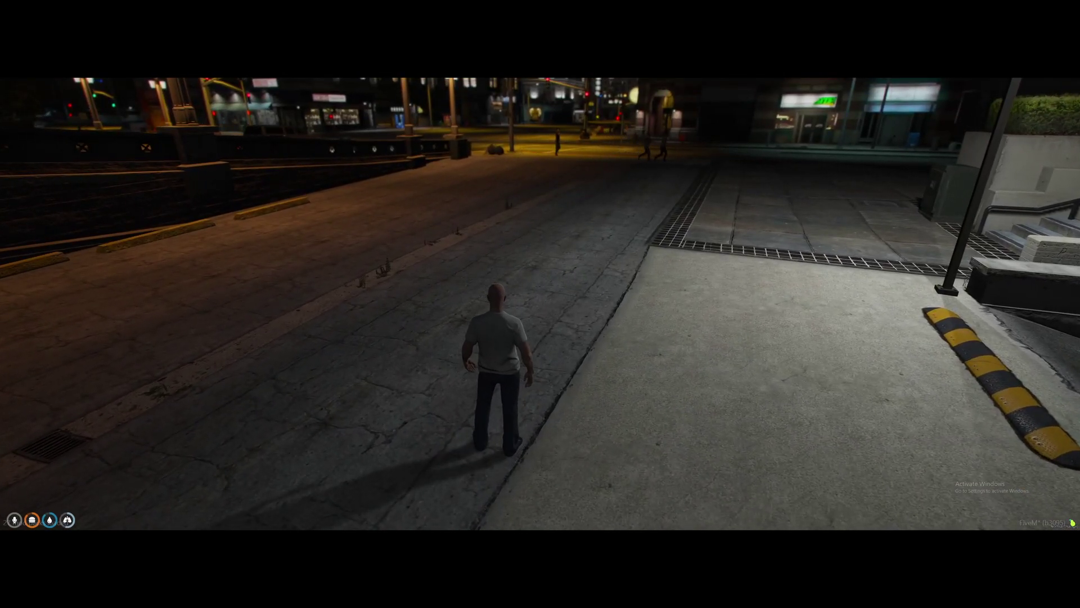
In FiveM, run the chat command /setjob 1 police 4 and check the assigned job with /job.
{"action": "type", "text": "t/SE"}
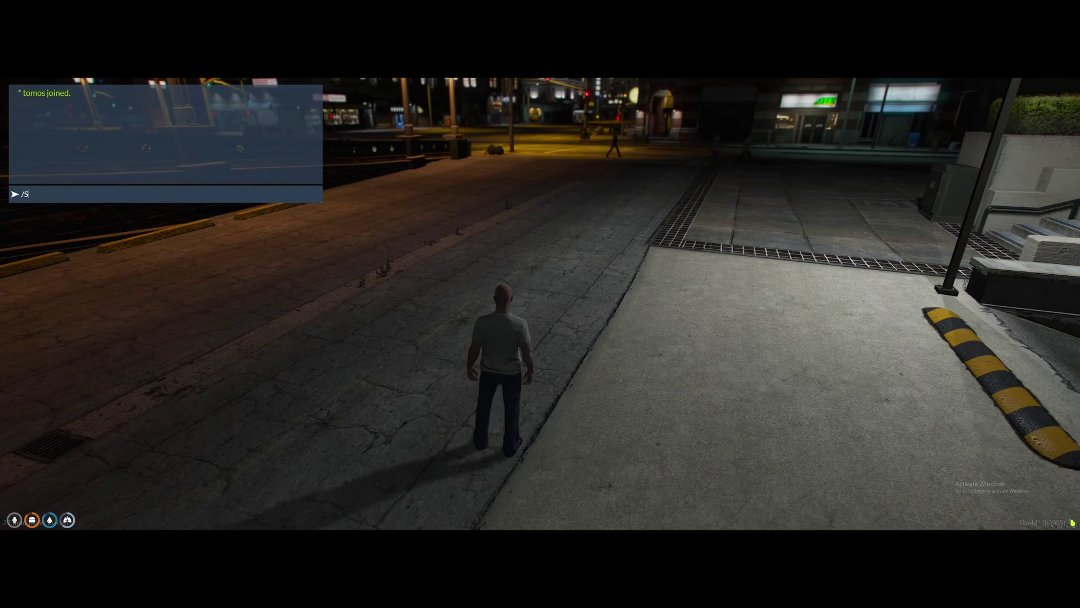
{"action": "type", "text": "e"}
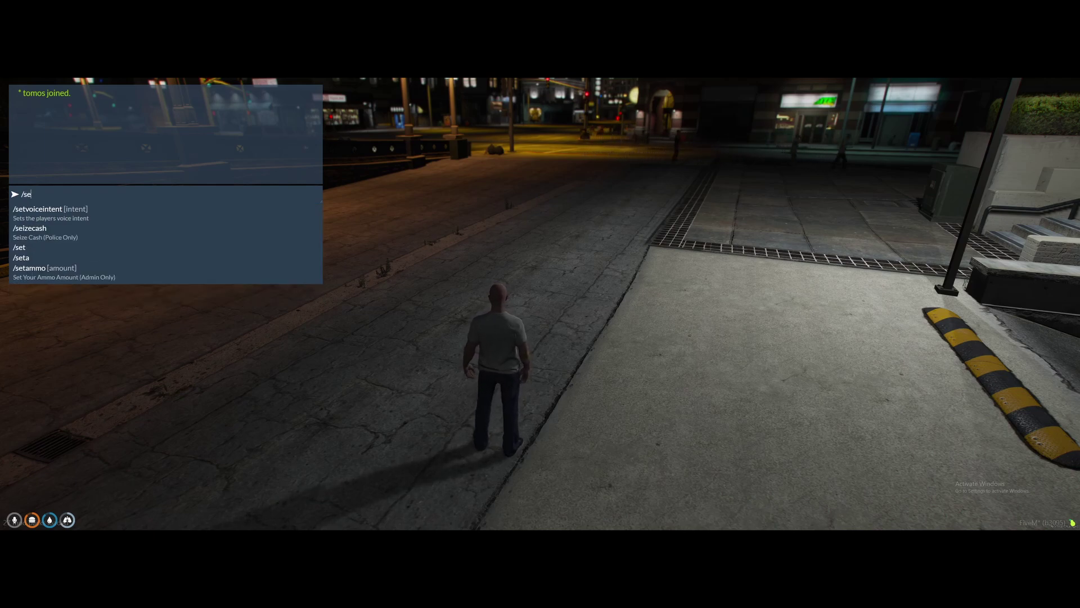
{"action": "type", "text": "tjob 1 pol"}
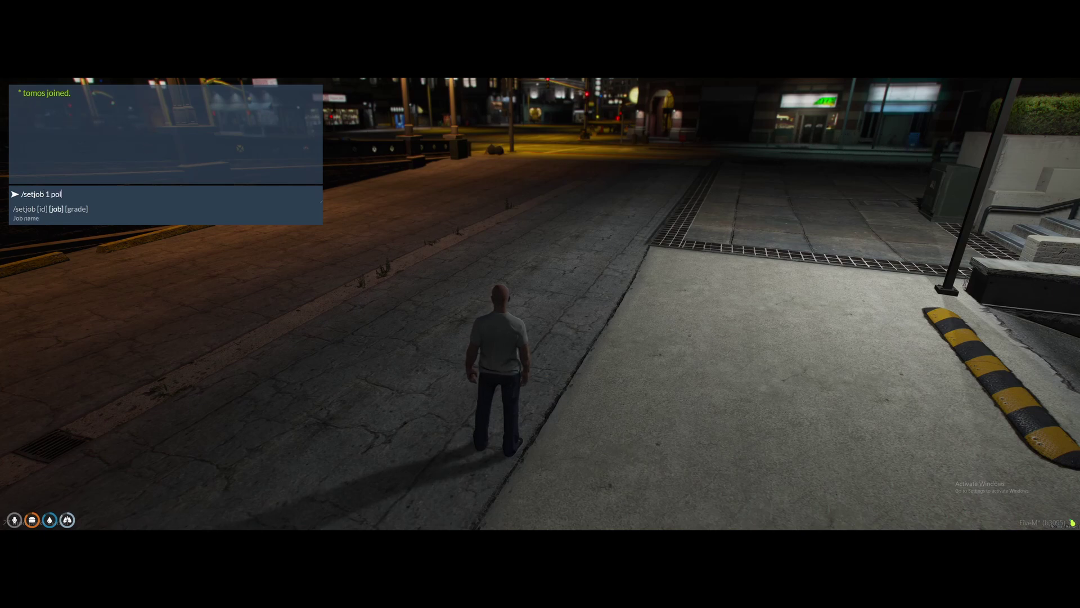
{"action": "type", "text": "ice 4"}
{"action": "key", "text": "Return"}
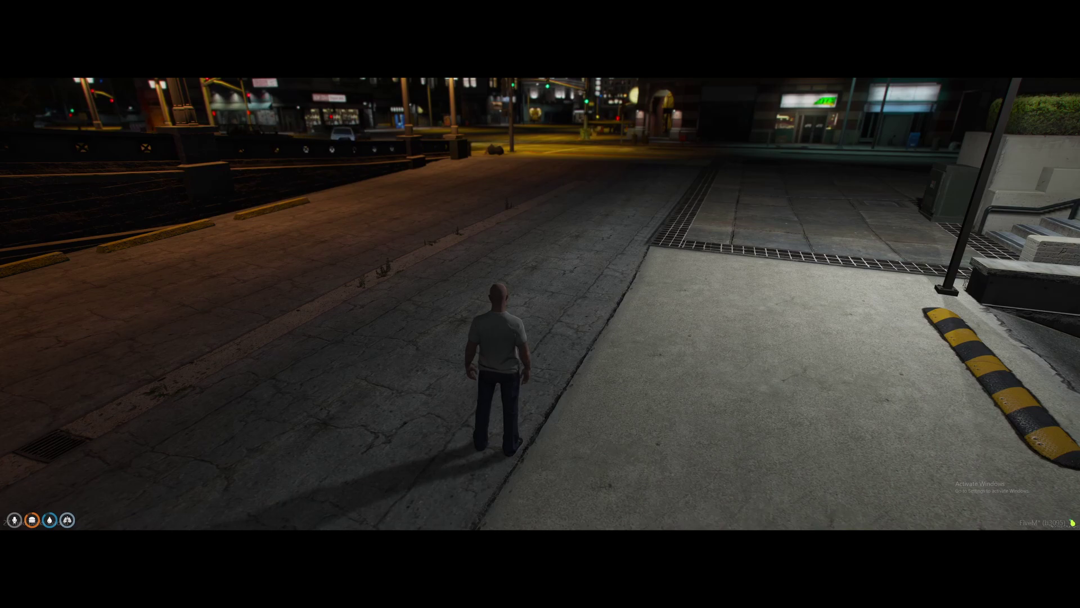
{"action": "type", "text": "t/job"}
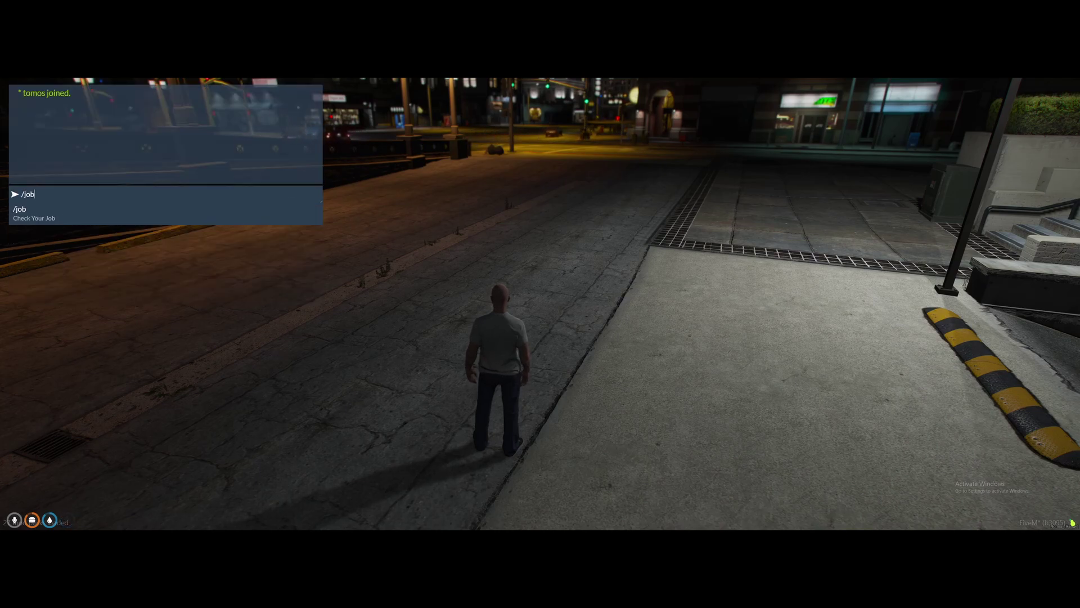
{"action": "key", "text": "Return"}
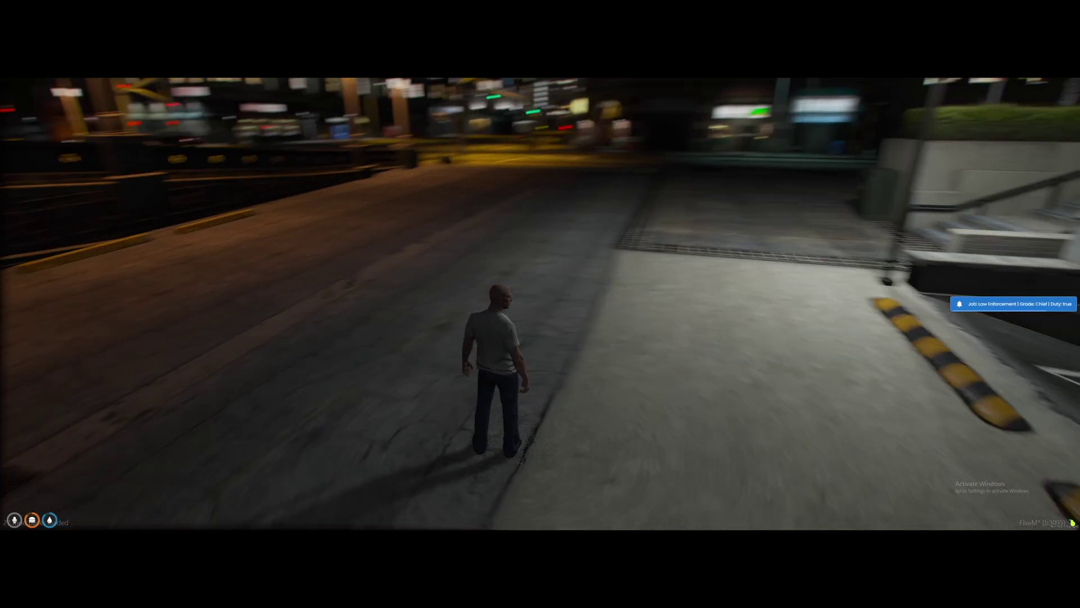
Walk to the police garage spot outside the station and take out the Police Buffalo from the Police Garage.
{"action": "key", "text": "w"}
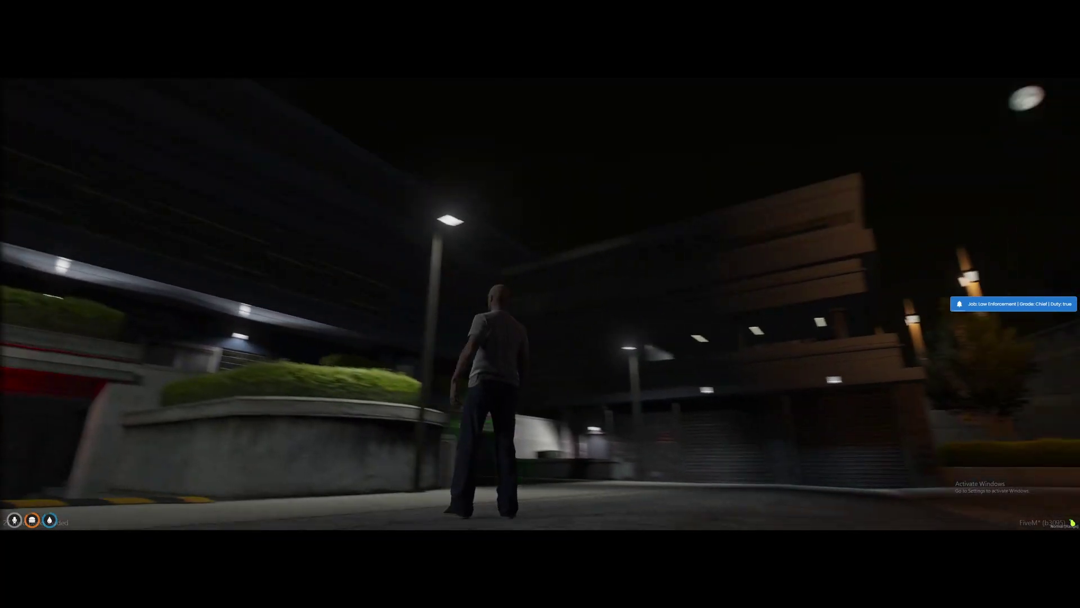
{"action": "key", "text": "w"}
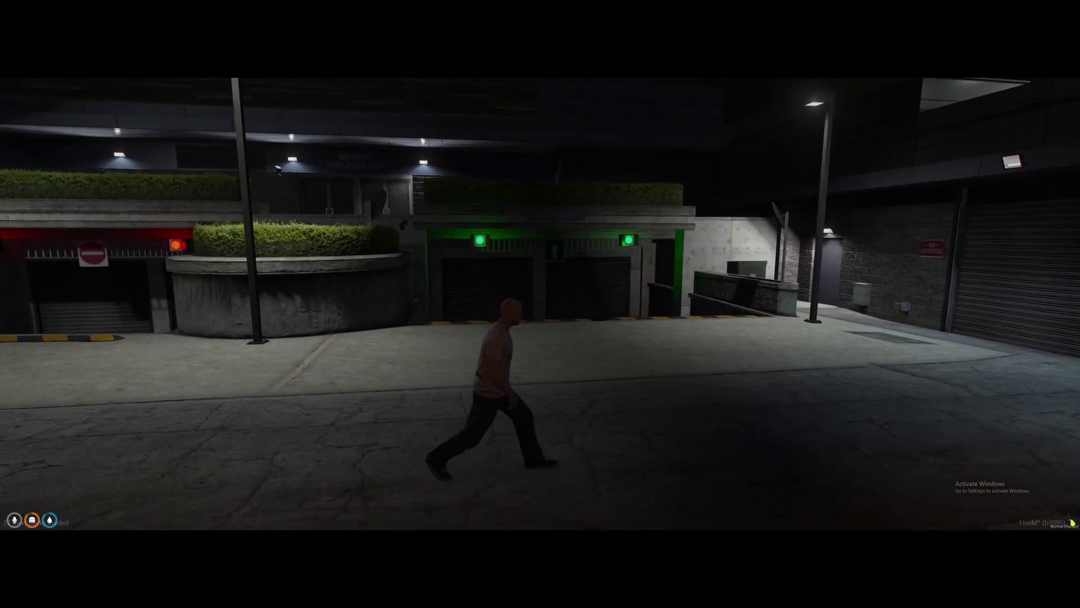
{"action": "key", "text": "w"}
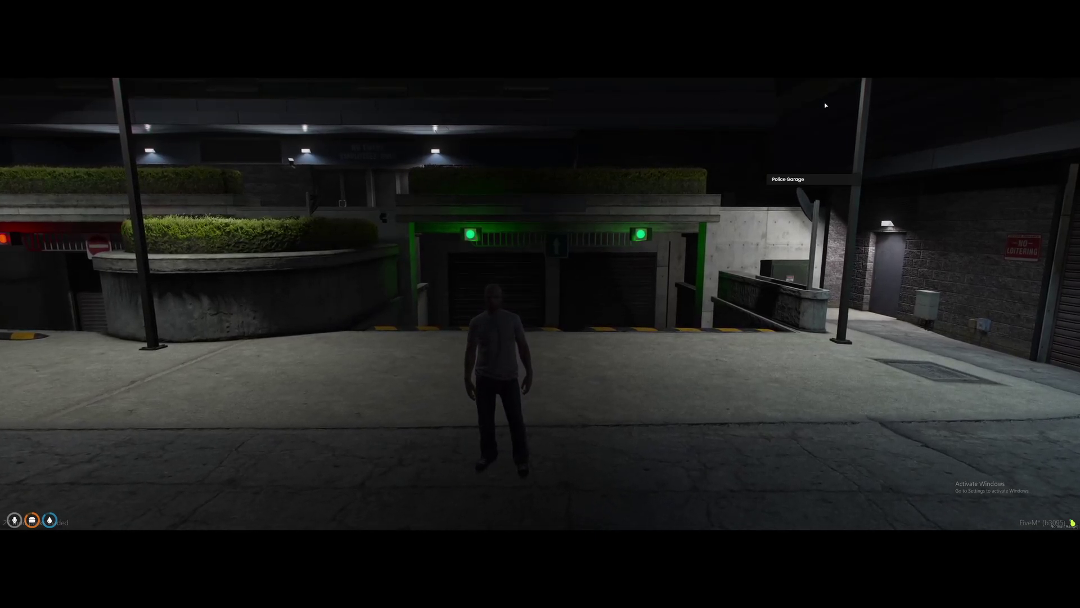
{"action": "left_click", "coordinate": [799, 183]}
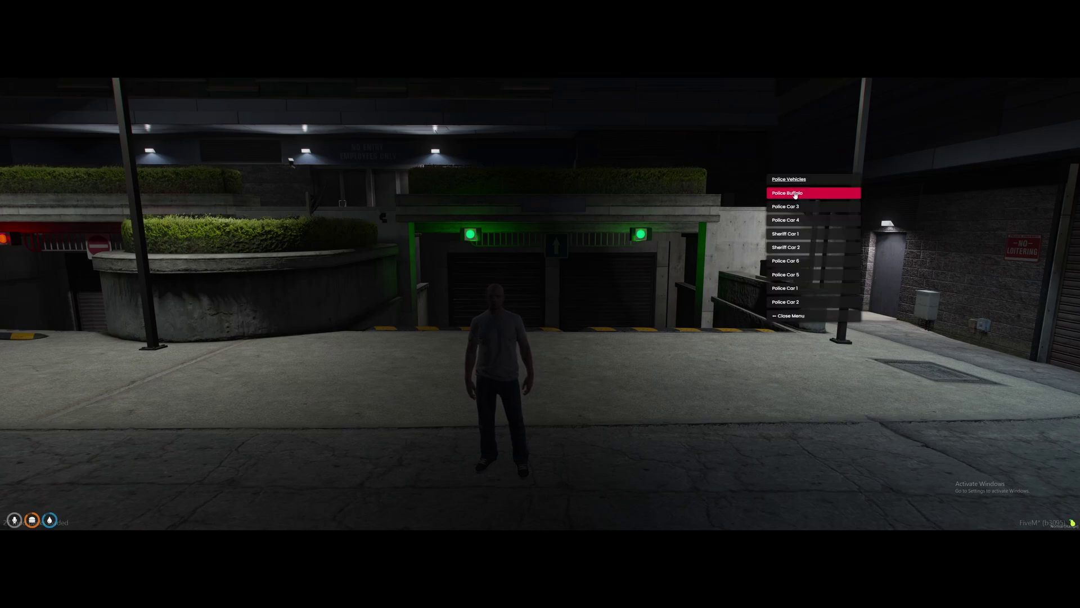
{"action": "left_click", "coordinate": [795, 194]}
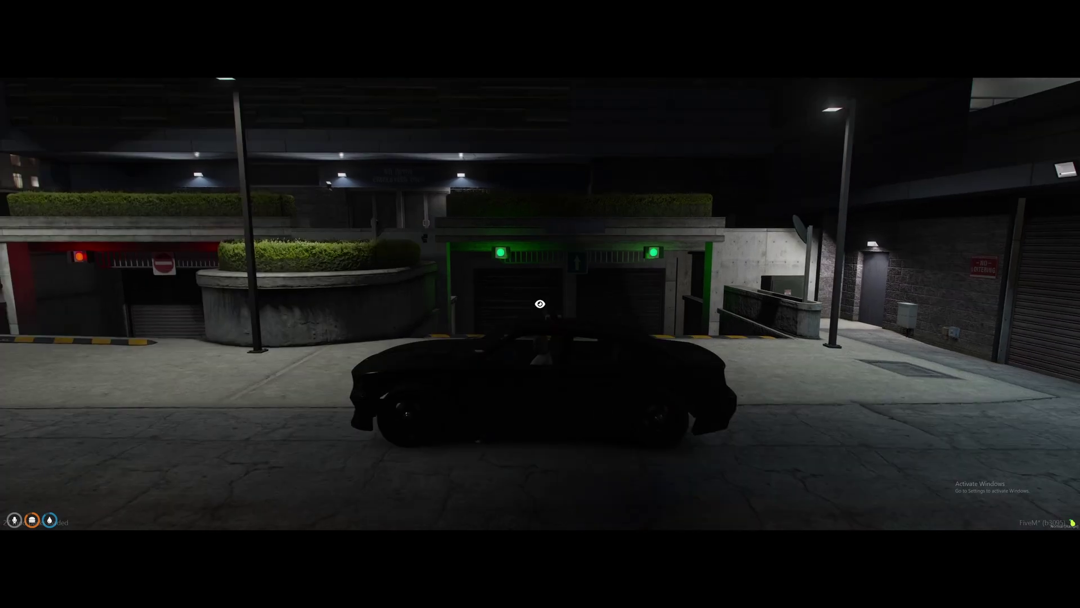
Drive the Police Buffalo to the street edge at Sinner St, stop it, and open the Luxart Vehicle Control menu.
{"action": "key", "text": "w"}
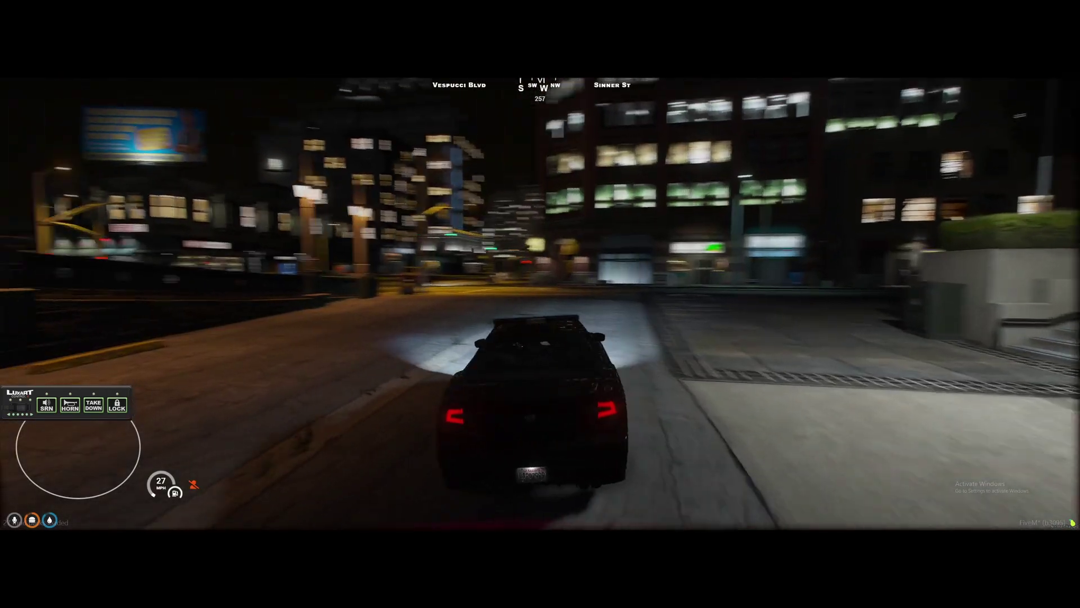
{"action": "key", "text": "s"}
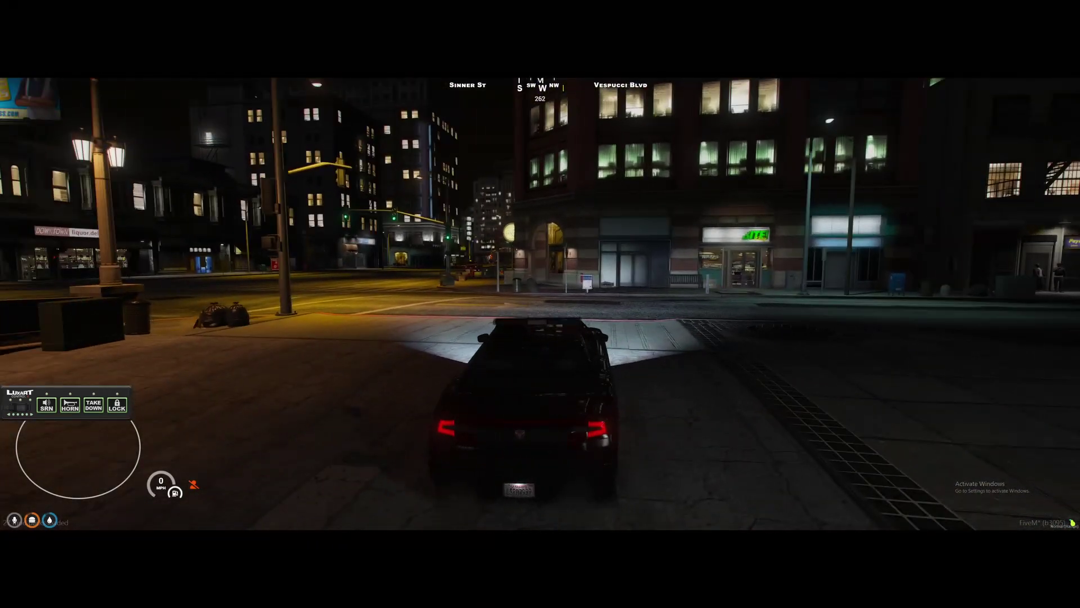
{"action": "key", "text": "o"}
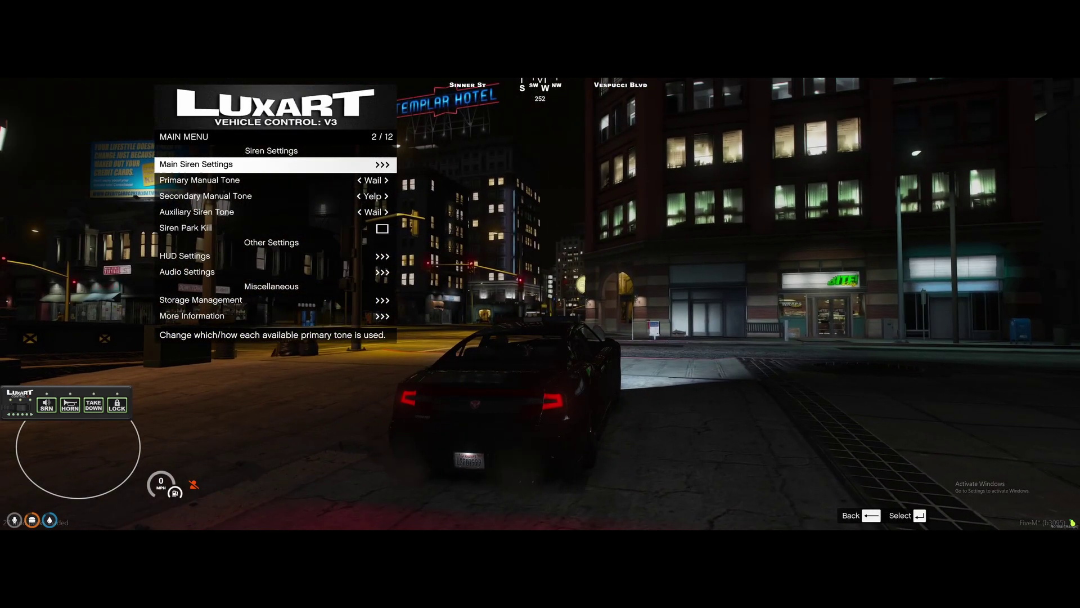
In the Luxart HUD settings, use Move Mode to place the siren control HUD in the upper-right corner of the game view.
{"action": "key", "text": "Down"}
{"action": "key", "text": "Down"}
{"action": "key", "text": "Down"}
{"action": "key", "text": "Down"}
{"action": "key", "text": "Down"}
{"action": "key", "text": "Return"}
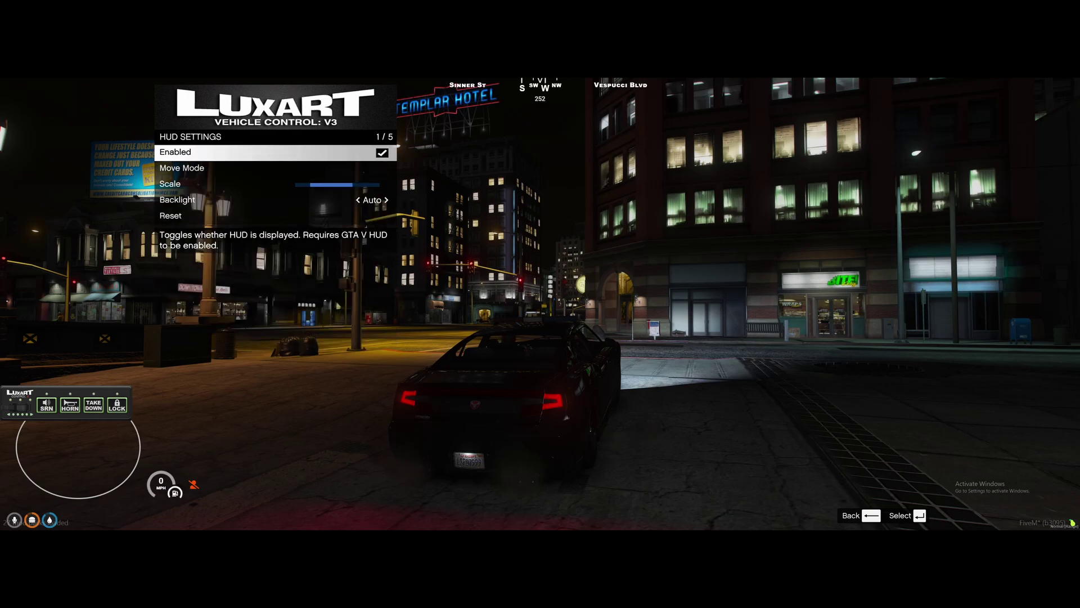
{"action": "key", "text": "Down"}
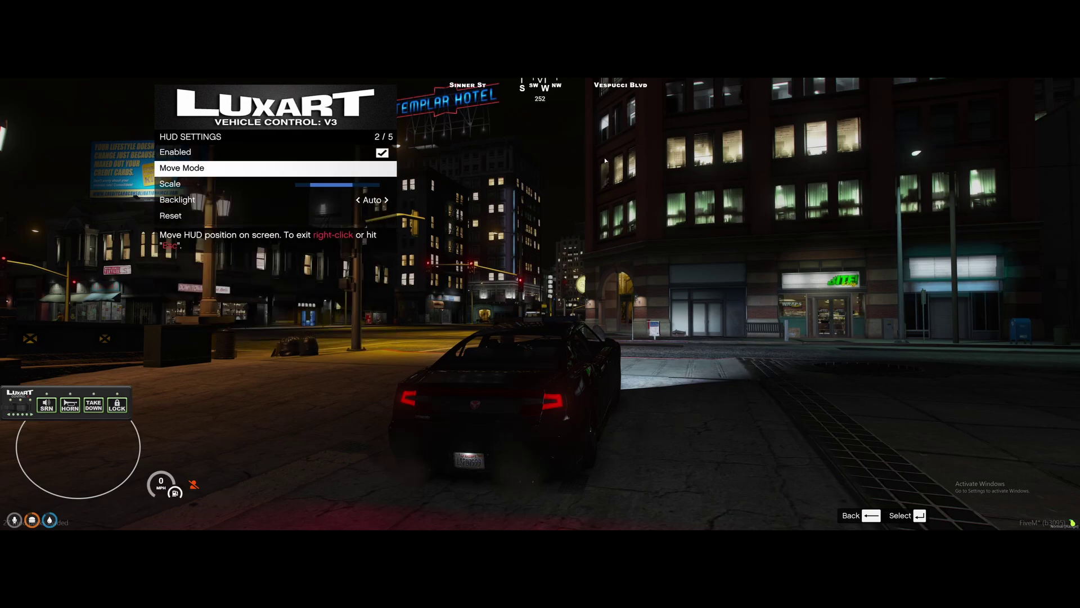
{"action": "left_click_drag", "start_coordinate": [101, 399], "coordinate": [1013, 100]}
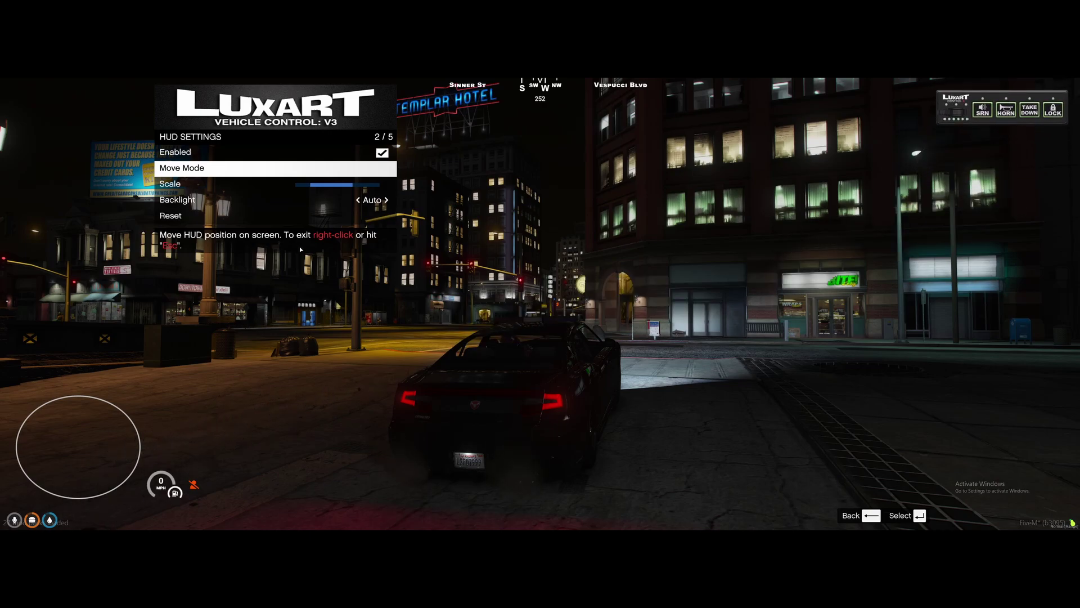
Disable the Luxart HUD and enable it again, leaving the Luxart menu when finished.
{"action": "key", "text": "Up"}
{"action": "key", "text": "Return"}
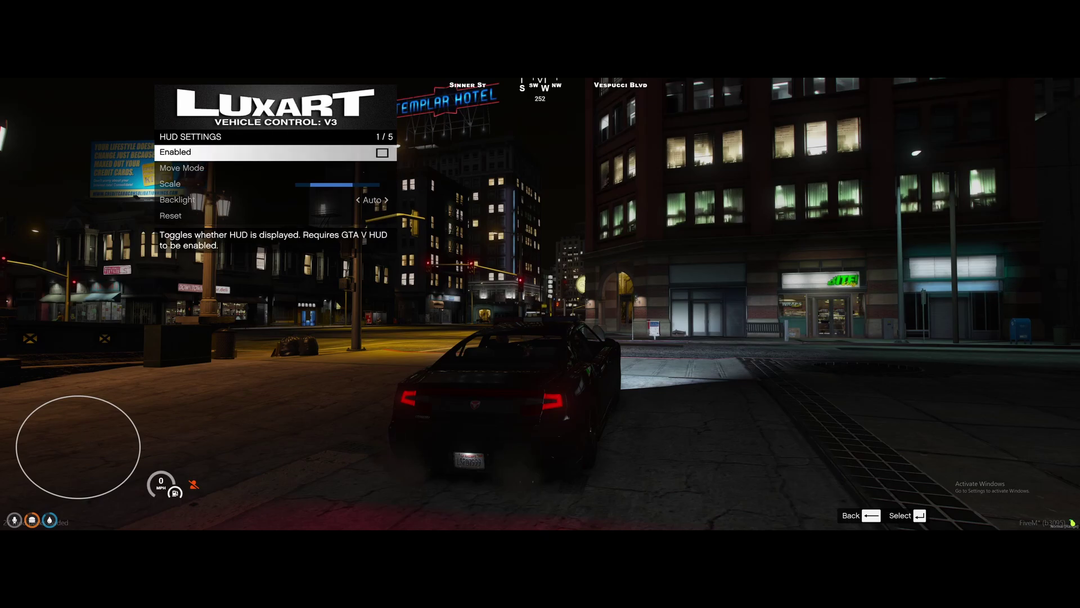
{"action": "key", "text": "Return"}
{"action": "key", "text": "BackSpace"}
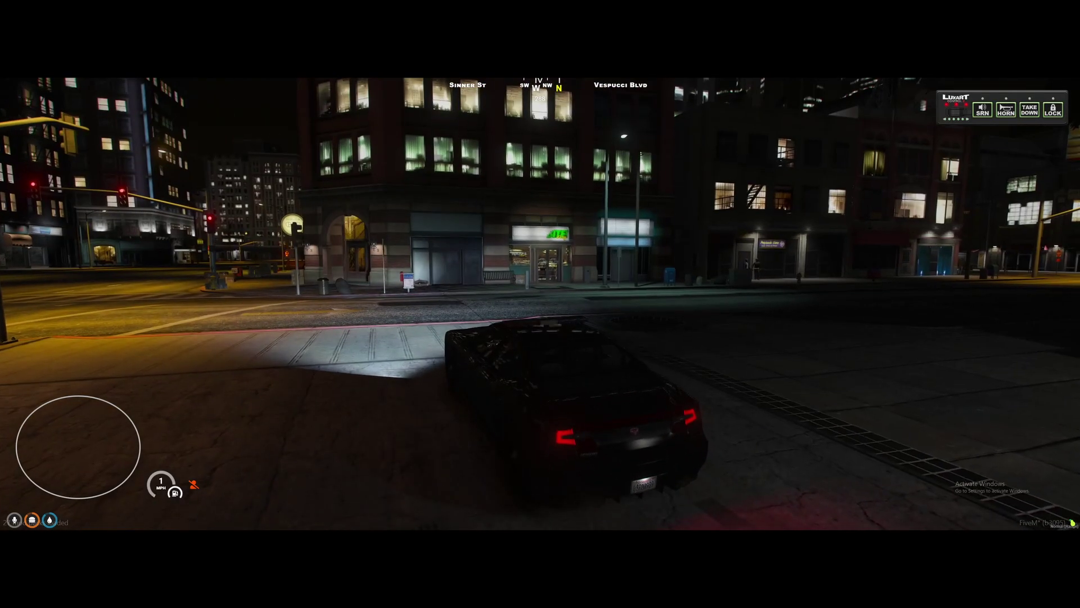
Test the Police Buffalo's emergency lights by switching them on, off and on again.
{"action": "key", "text": "q"}
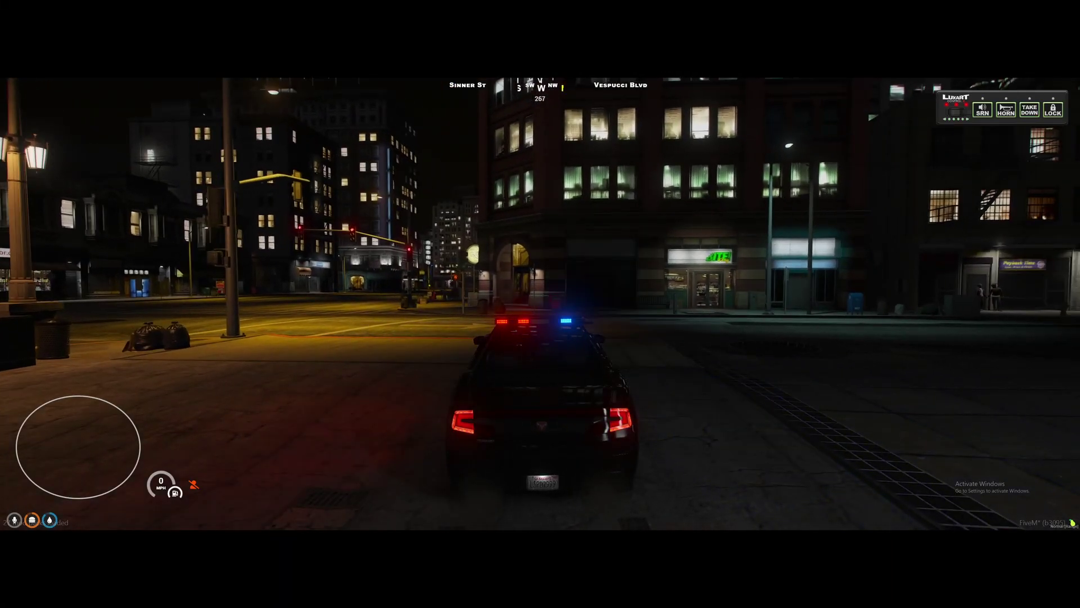
{"action": "key", "text": "q"}
{"action": "key", "text": "q"}
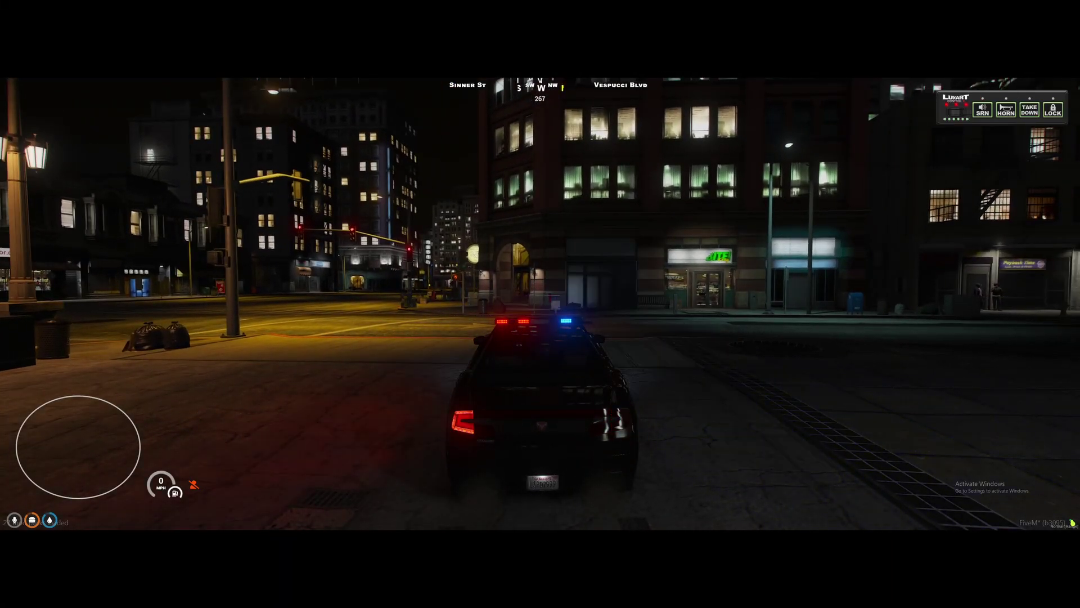
Drive the Police Buffalo along Sinner St with its emergency lights flashing, turn around and brake near Atlee St.
{"action": "key", "text": "w"}
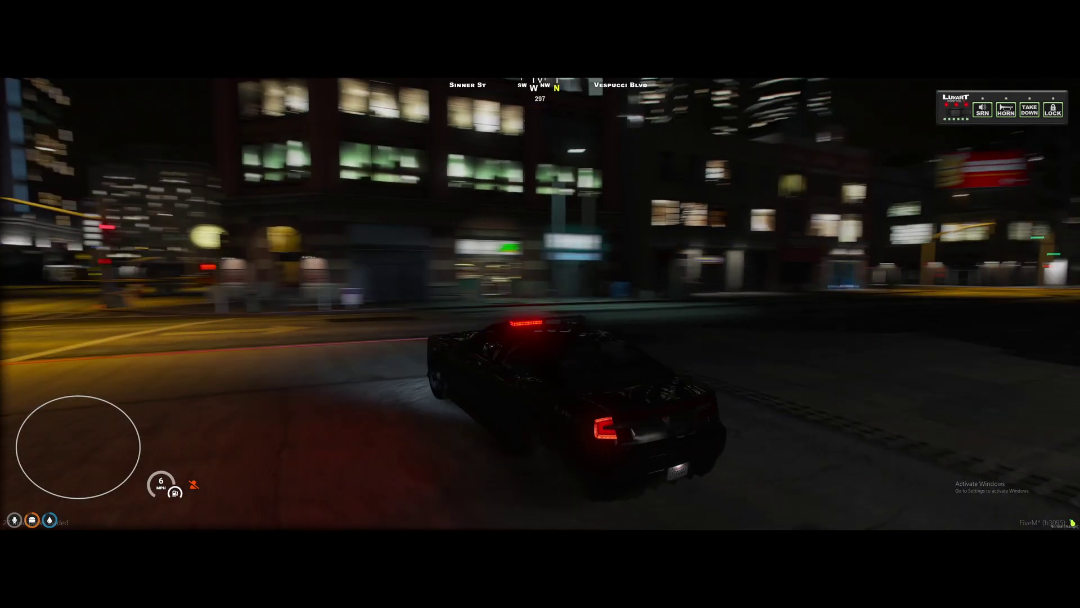
{"action": "key", "text": "d"}
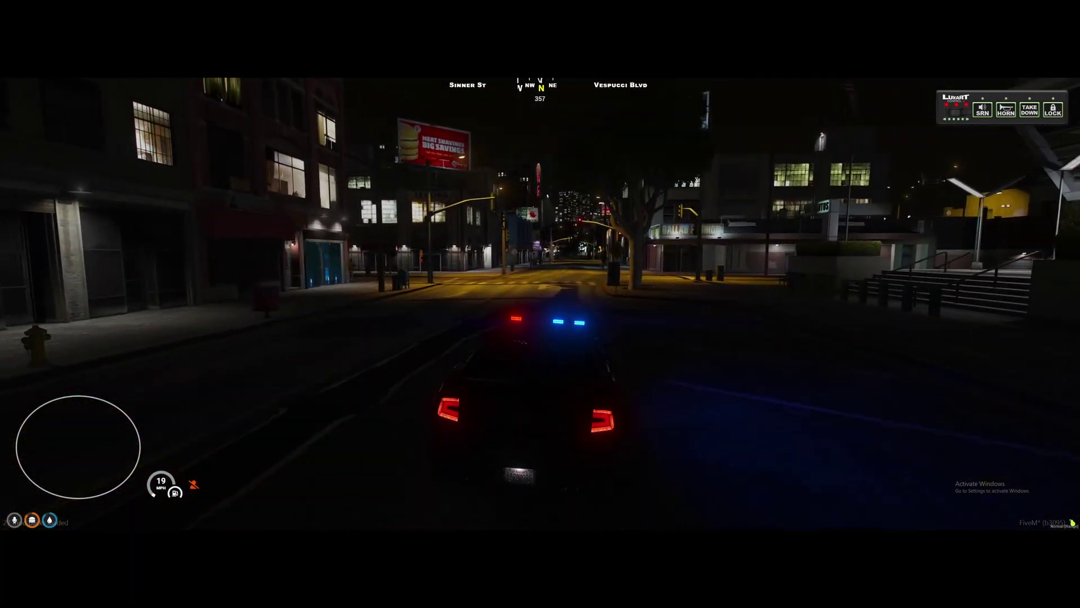
{"action": "key", "text": "d"}
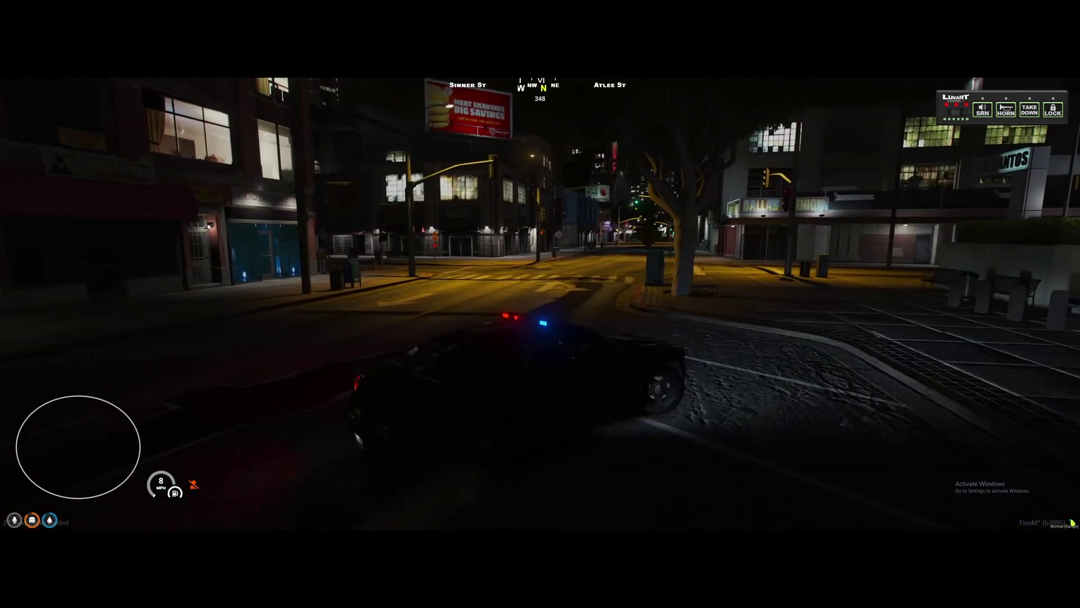
{"action": "key", "text": "w"}
{"action": "key", "text": "s"}
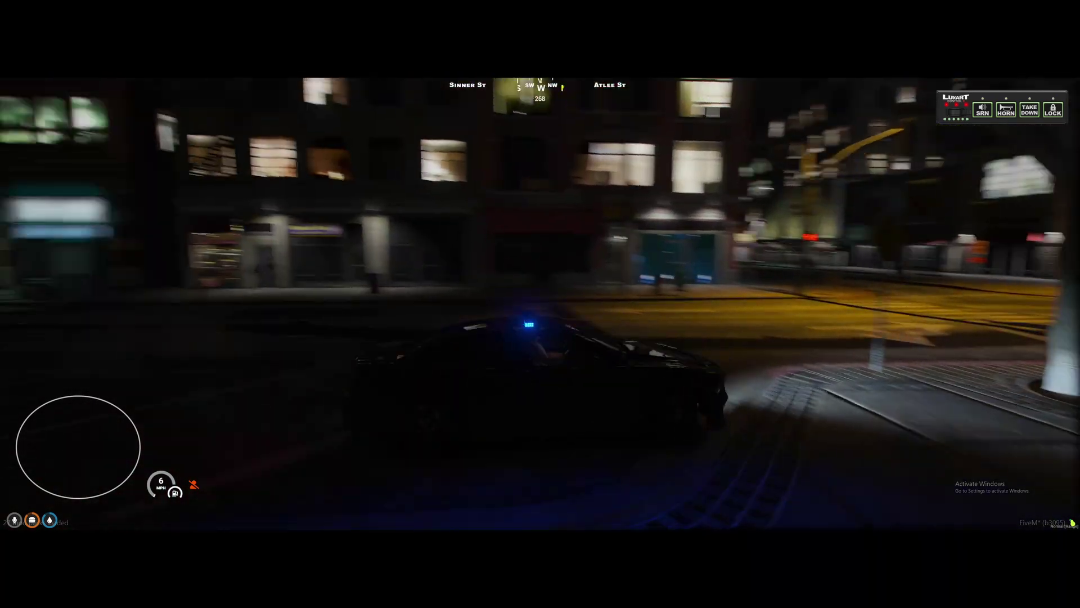
Get out of the police car and run on foot down the street, across the intersections.
{"action": "key", "text": "f"}
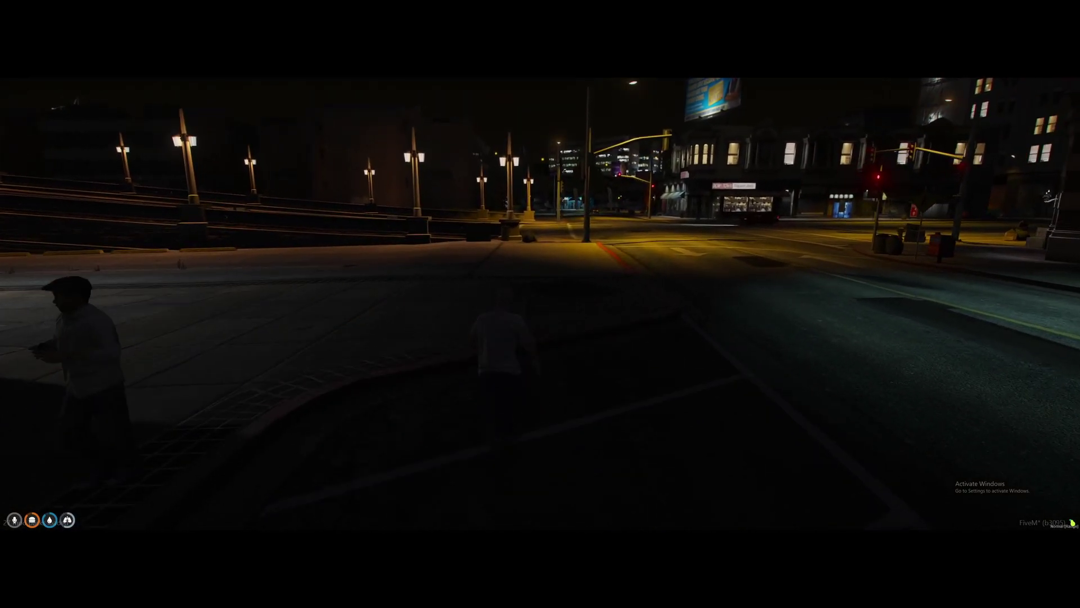
{"action": "key", "text": "w"}
{"action": "key", "text": "w"}
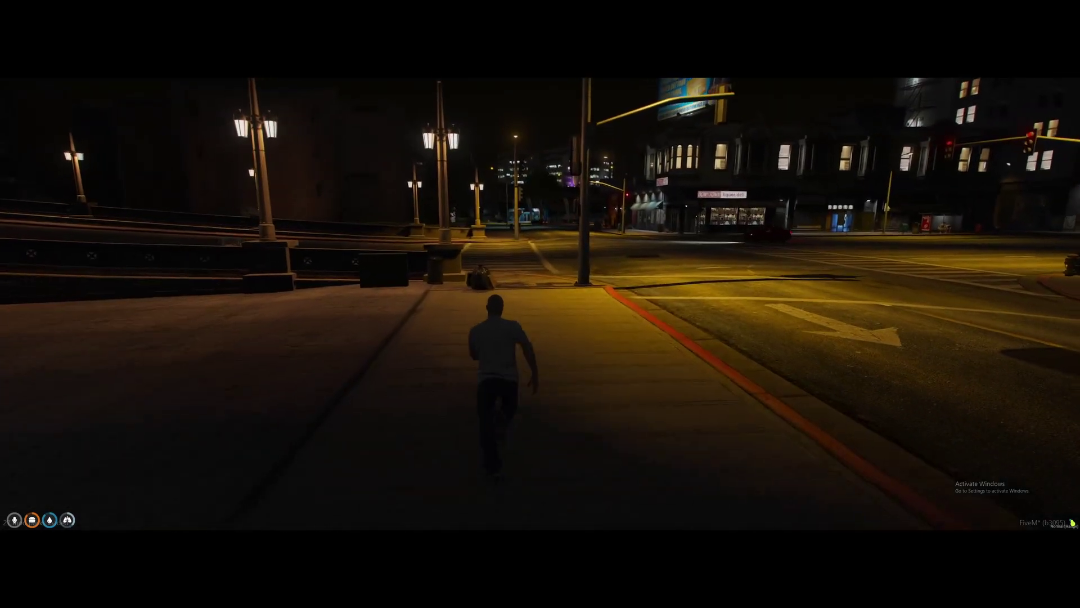
{"action": "key", "text": "w"}
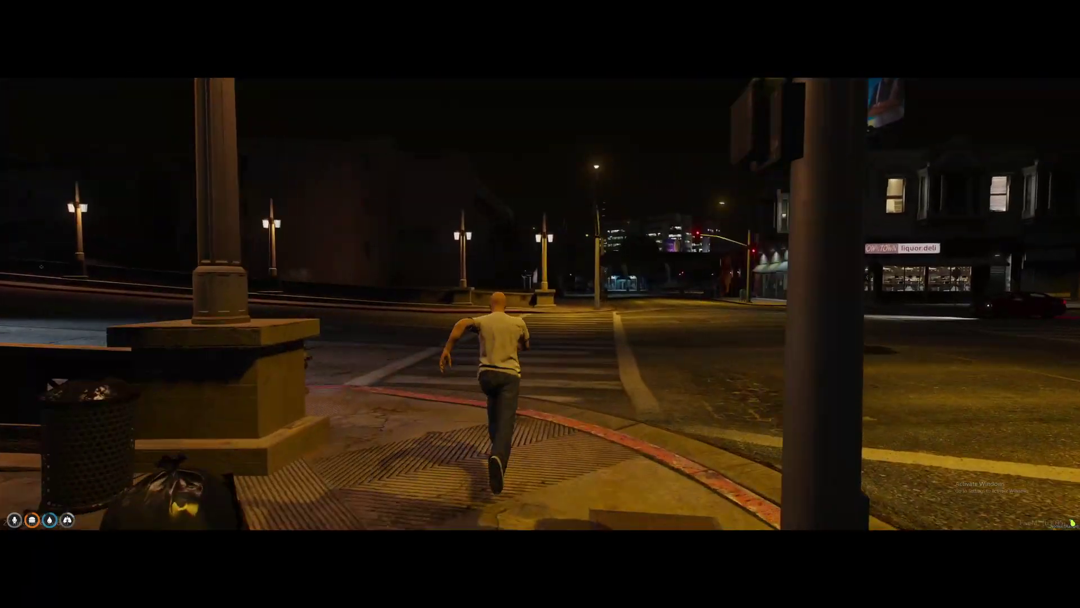
{"action": "key", "text": "w"}
{"action": "key", "text": "w"}
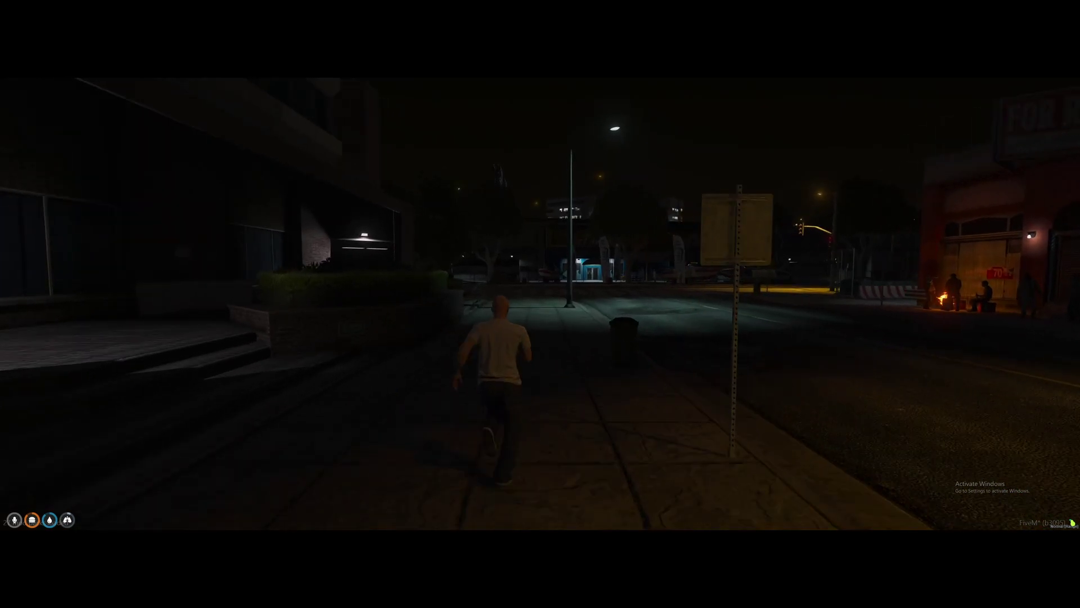
{"action": "key", "text": "w"}
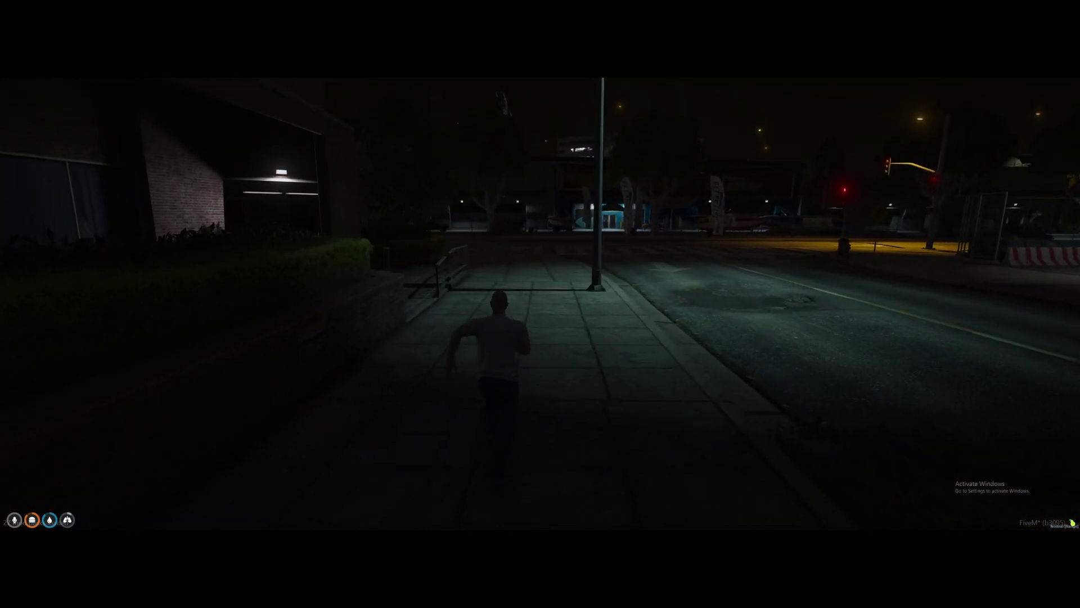
{"action": "key", "text": "w"}
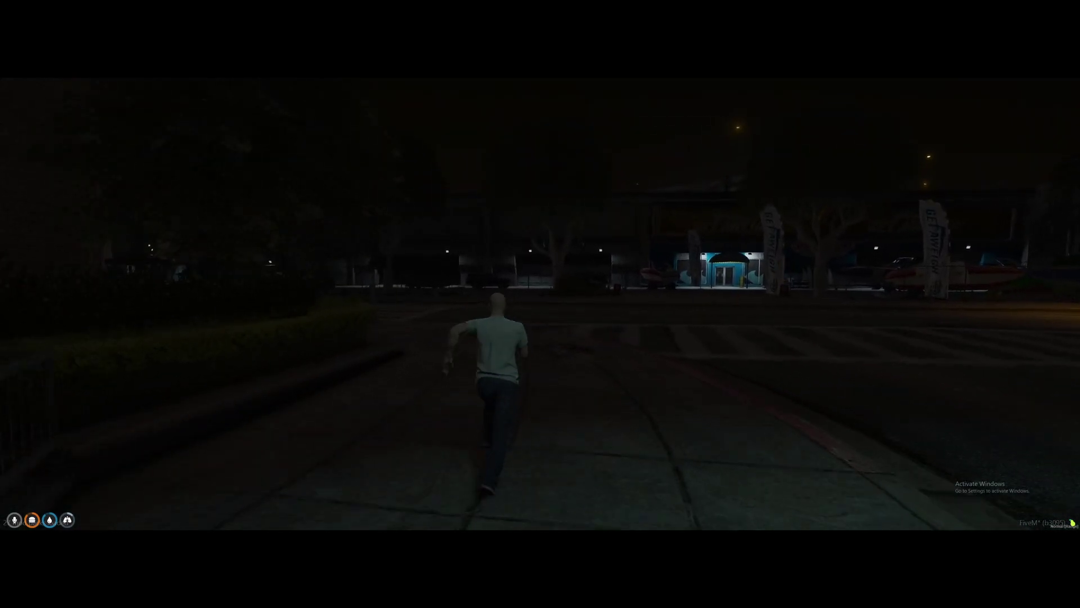
{"action": "key", "text": "w"}
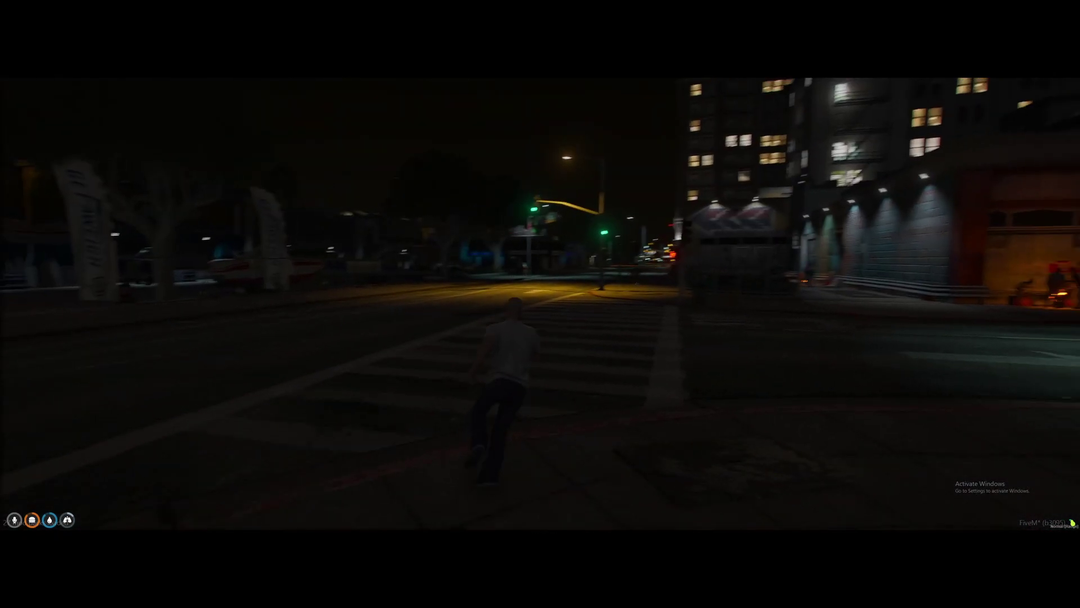
{"action": "key", "text": "w"}
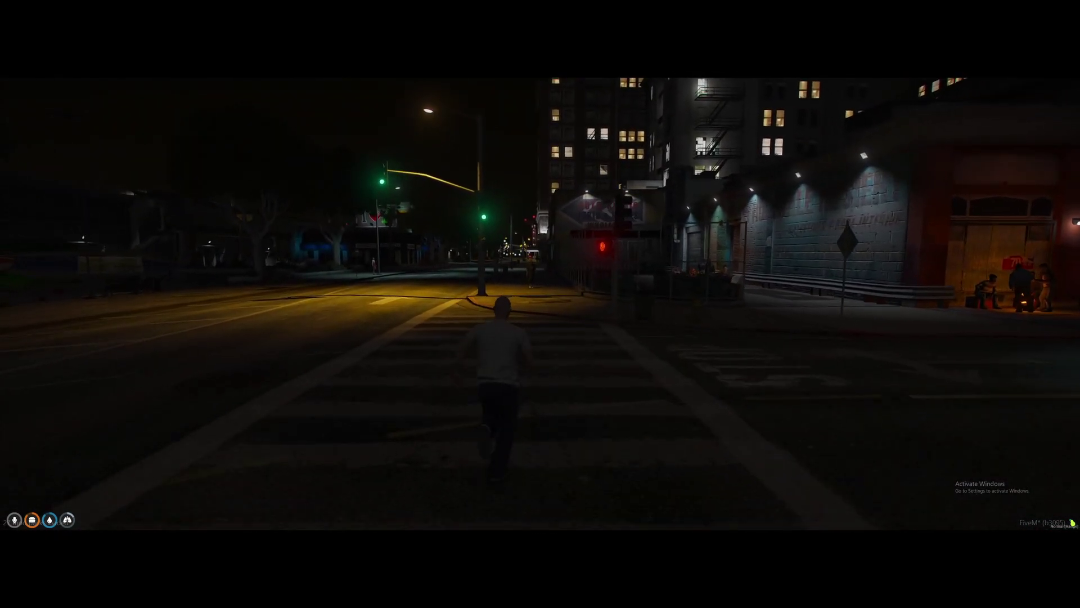
{"action": "key", "text": "w"}
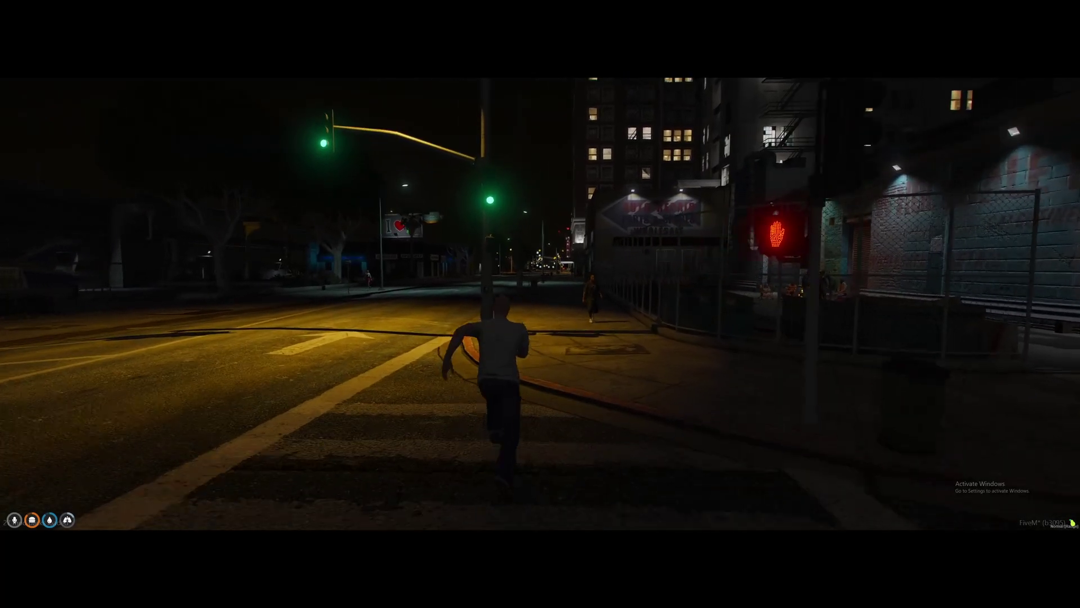
{"action": "key", "text": "w"}
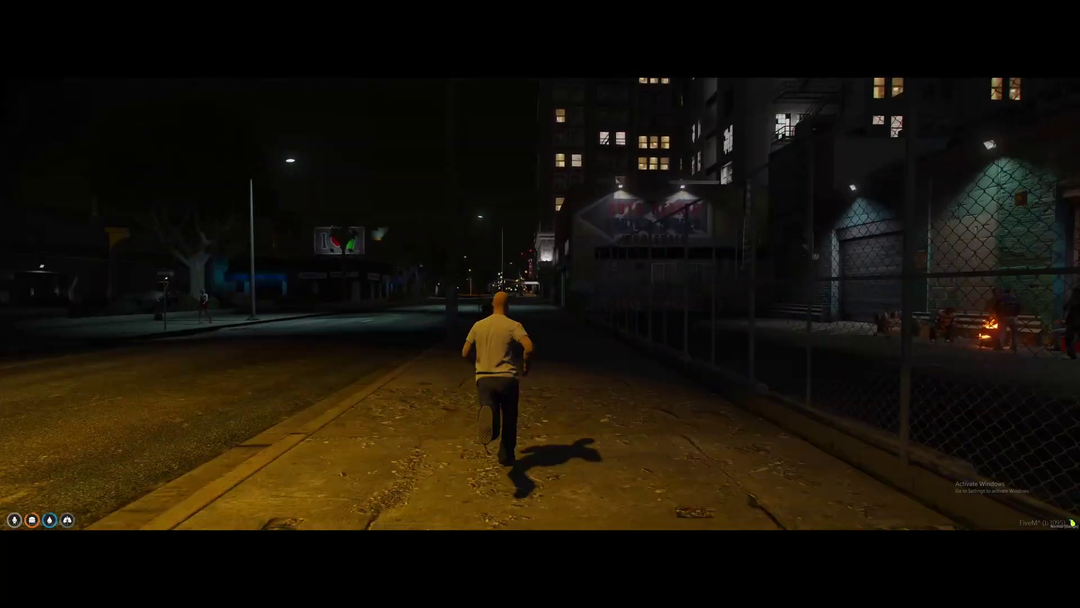